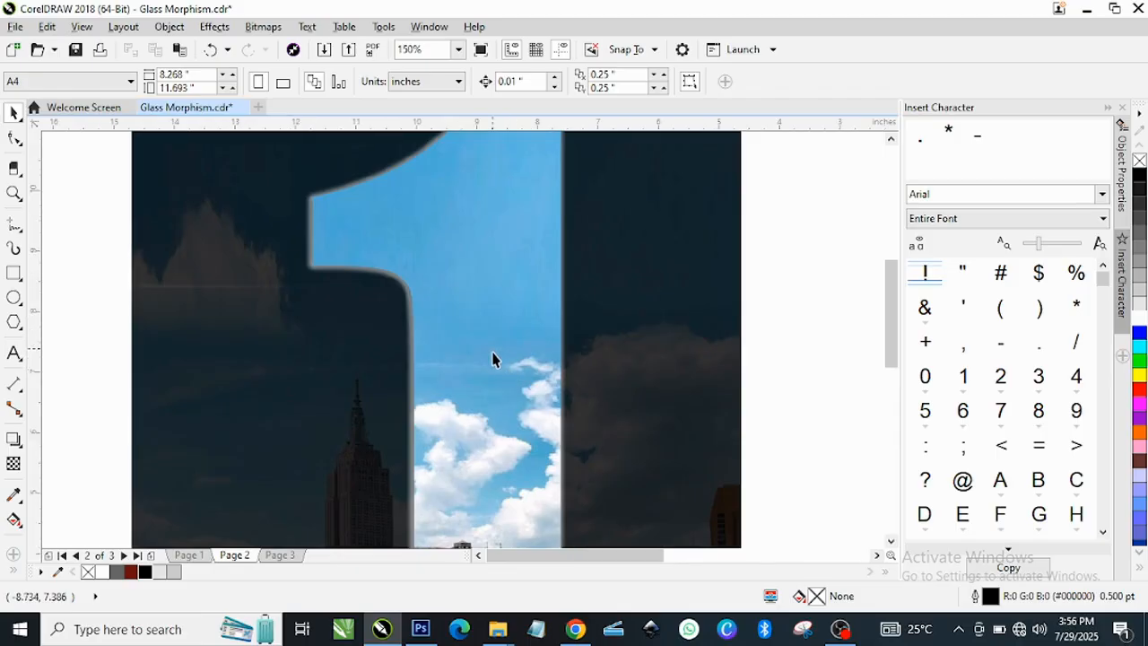
Examine the finished reference artwork: the numeral 1 cut-out, the darkened city, the light path and the silhouetted man.
scroll(494, 358, "down", 3)
scroll(388, 413, "up", 2)
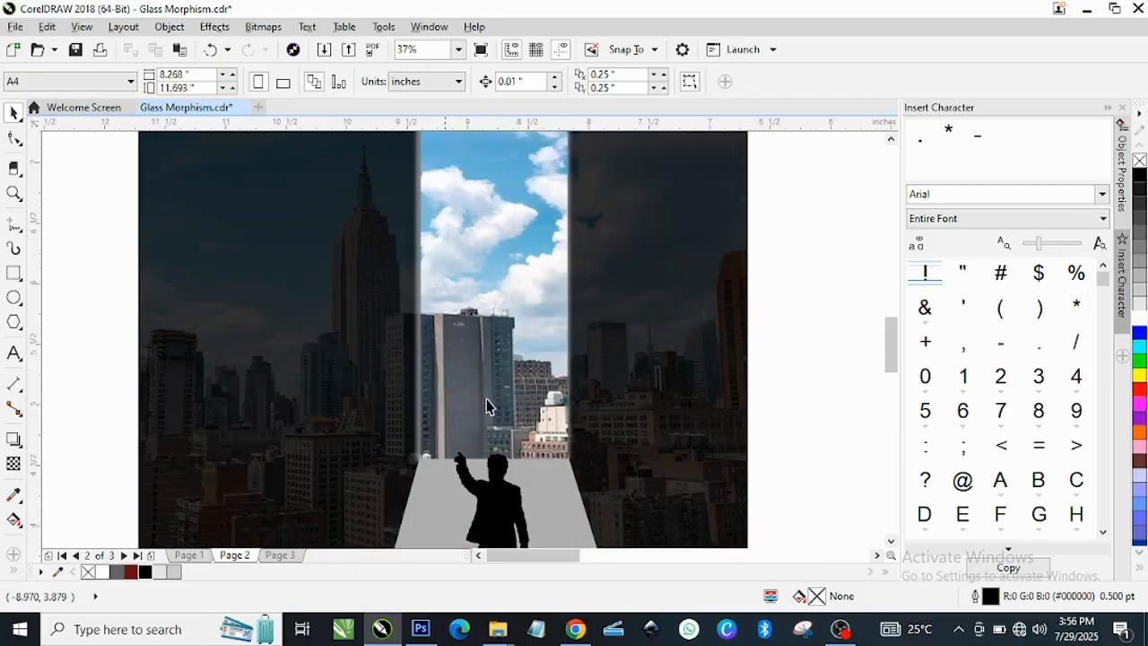
scroll(628, 314, "down", 2)
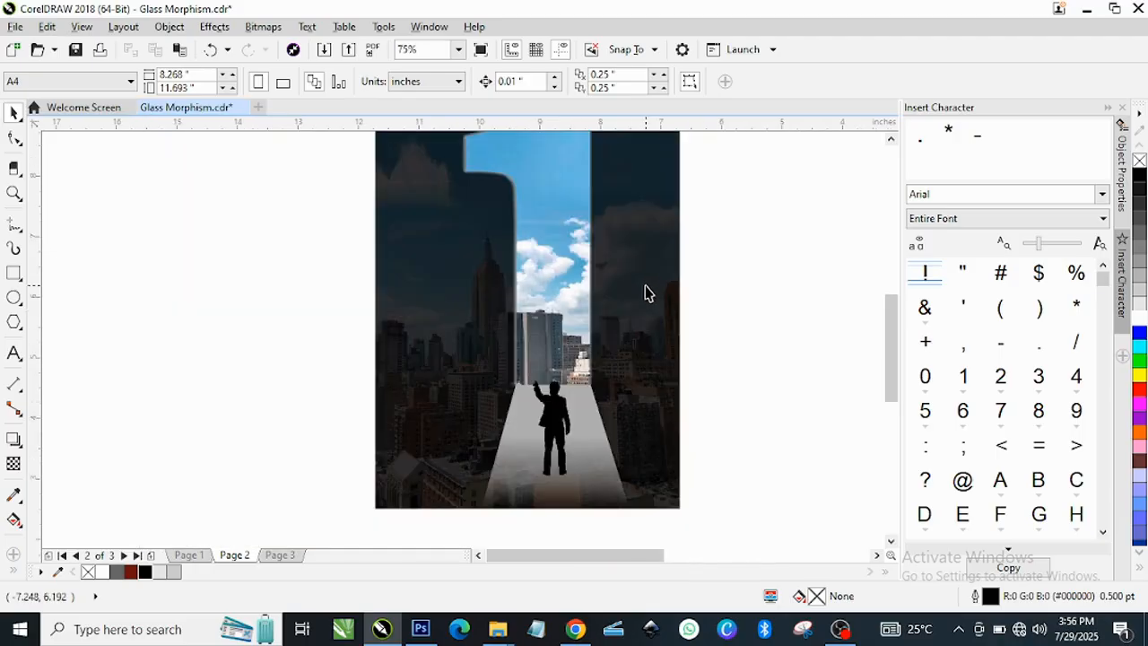
scroll(538, 320, "up", 2)
scroll(538, 315, "down", 3)
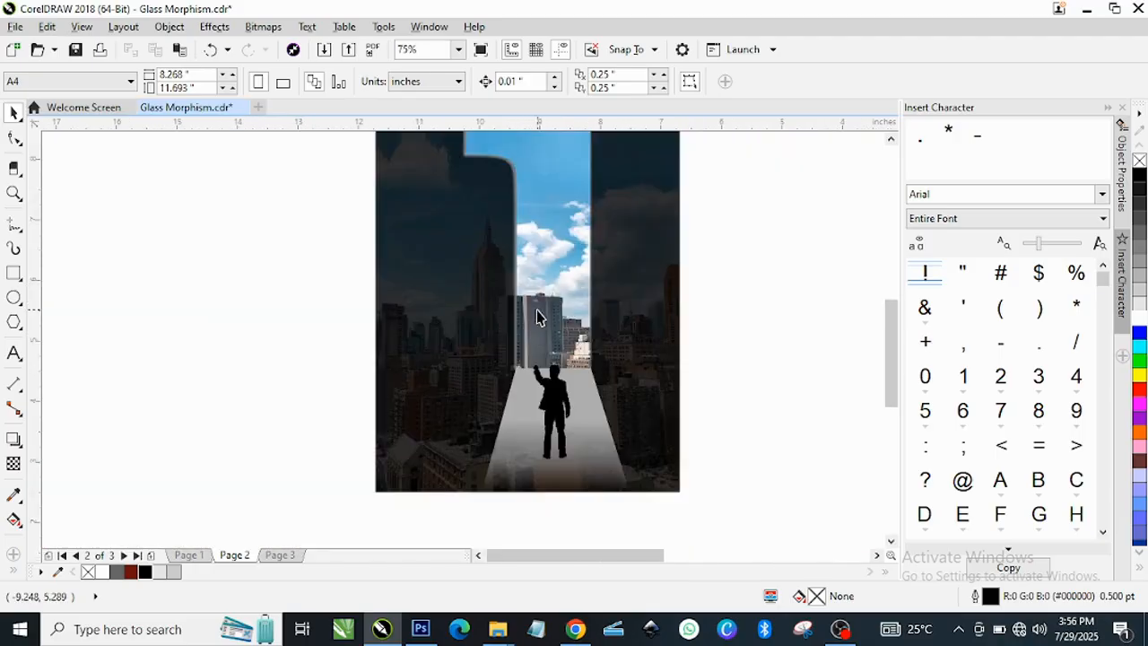
scroll(556, 260, "up", 2)
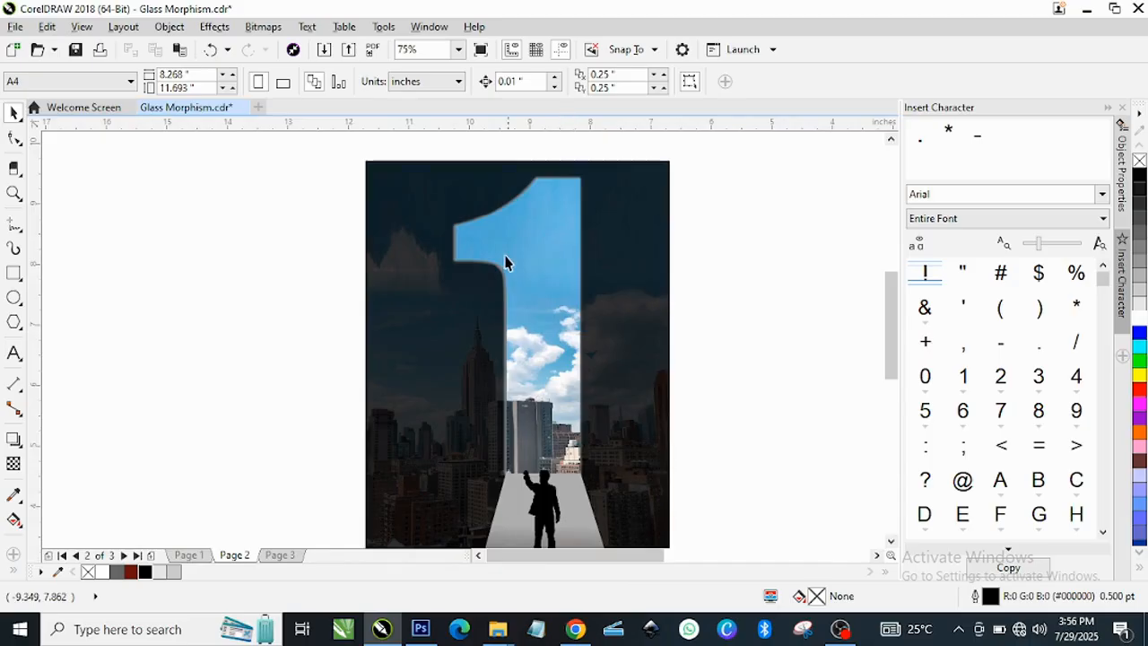
scroll(503, 274, "down", 2)
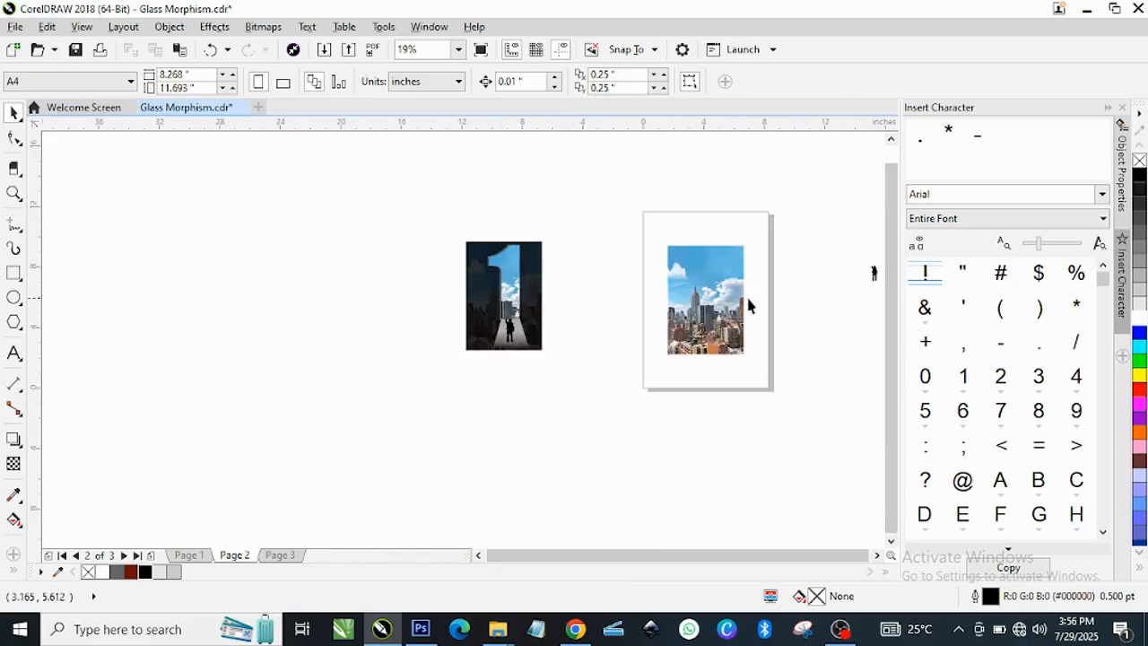
Duplicate the colour city photo and place the copy between the original and the finished reference artwork.
scroll(747, 301, "up", 2)
left_click(651, 310)
scroll(687, 300, "down", 2)
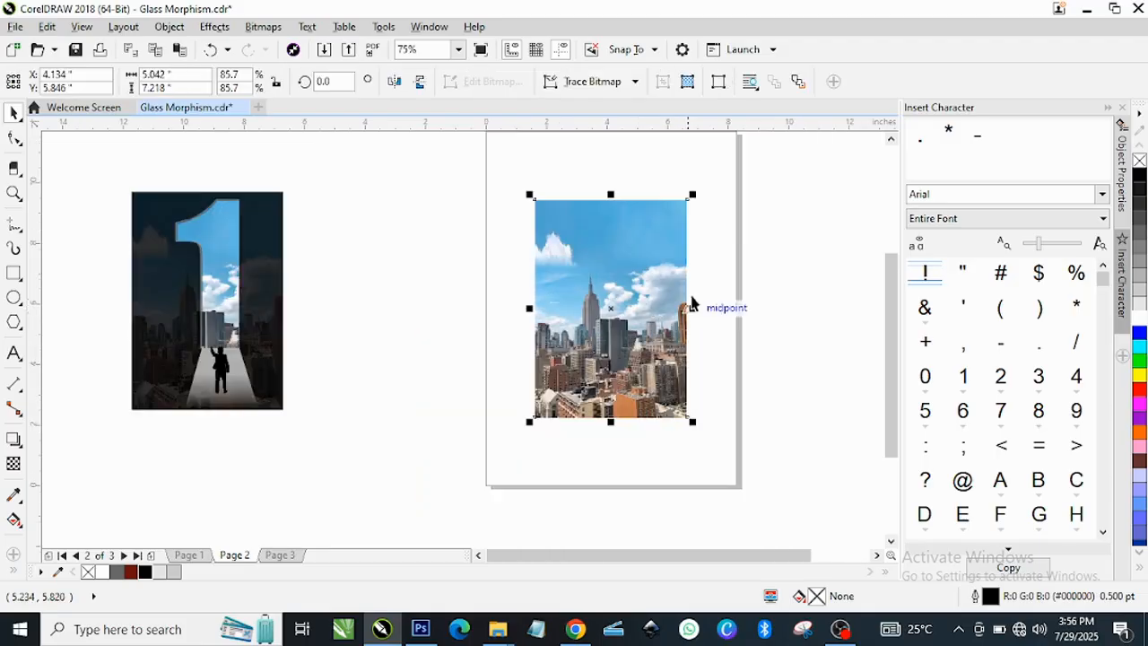
scroll(718, 261, "up", 2)
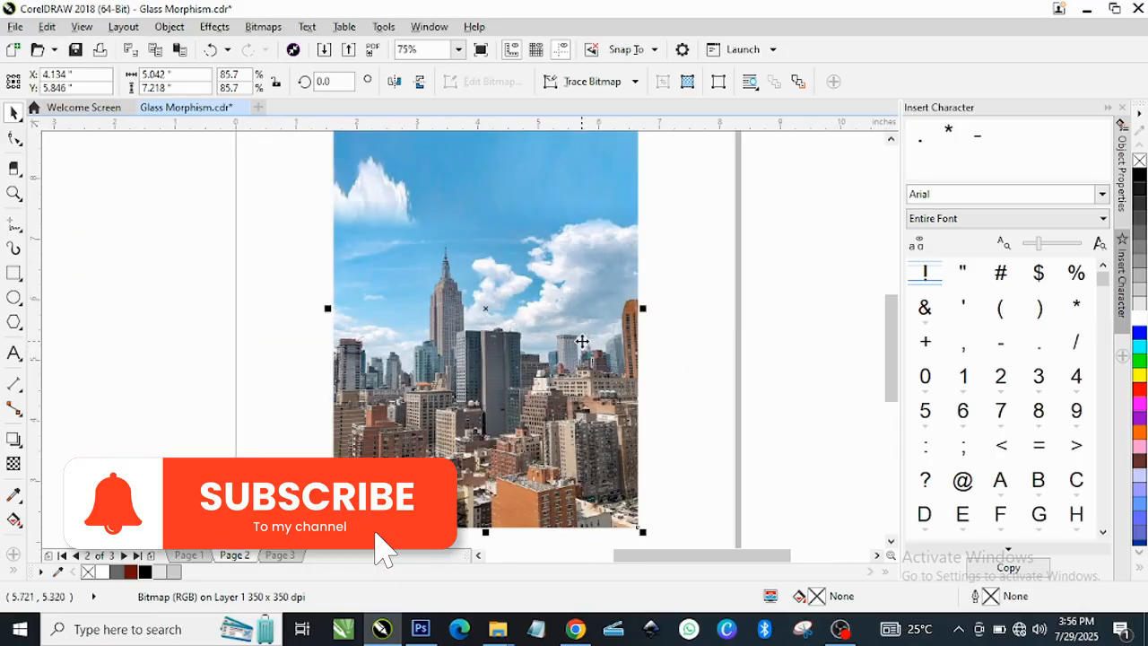
scroll(574, 314, "down", 2)
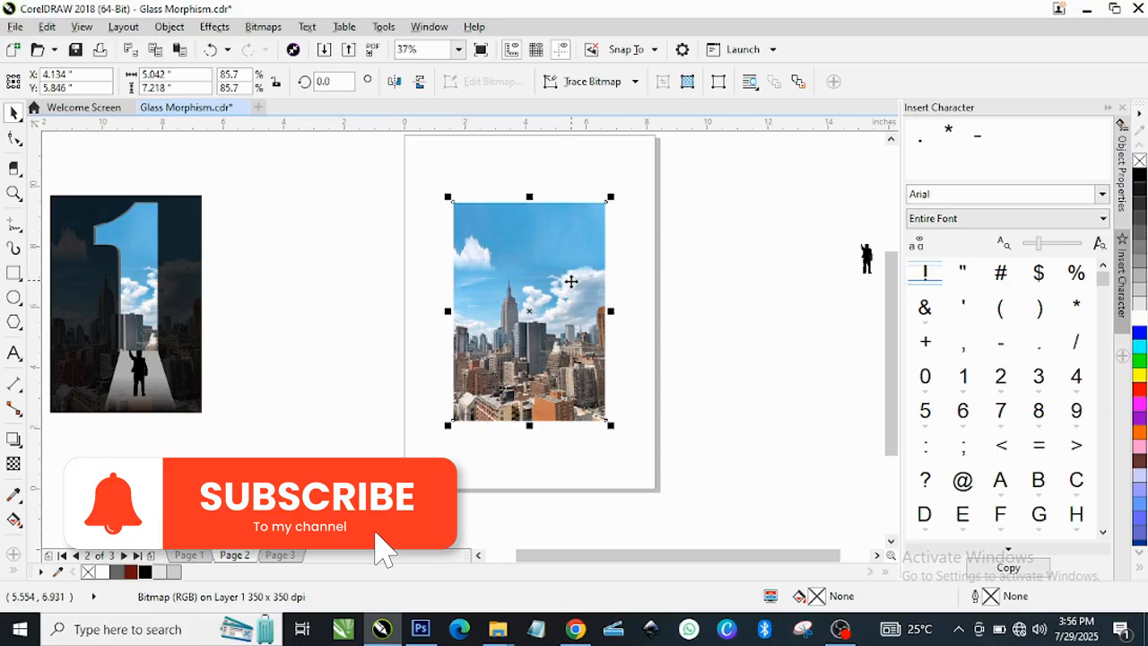
scroll(561, 303, "up", 2)
scroll(559, 306, "down", 2)
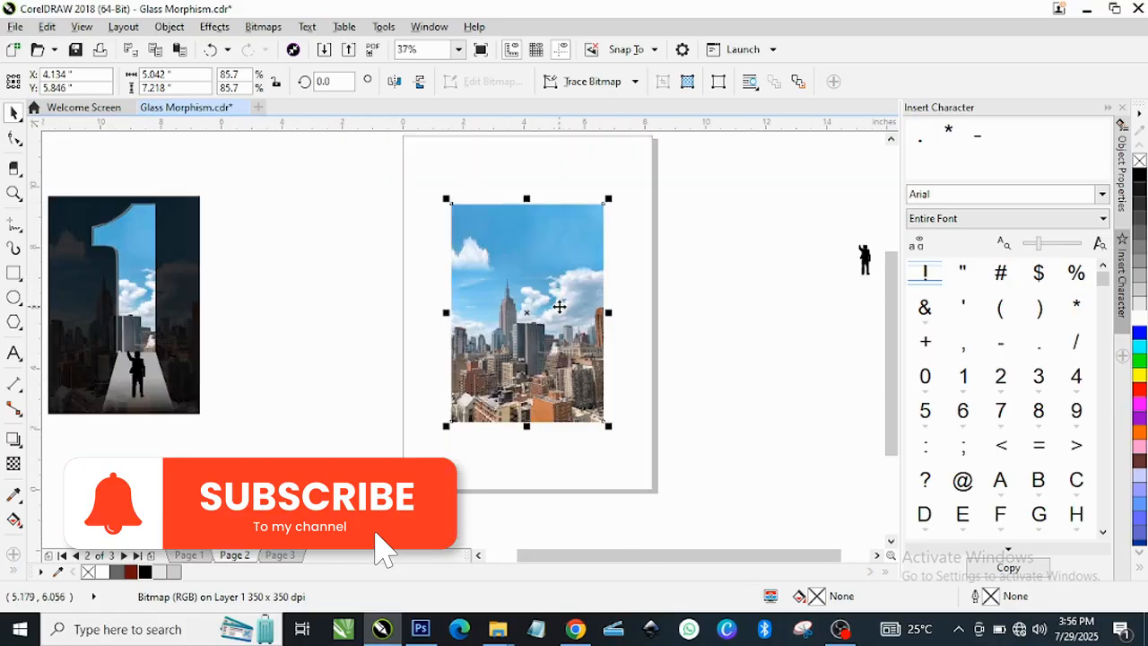
left_click_drag(559, 307, 355, 320)
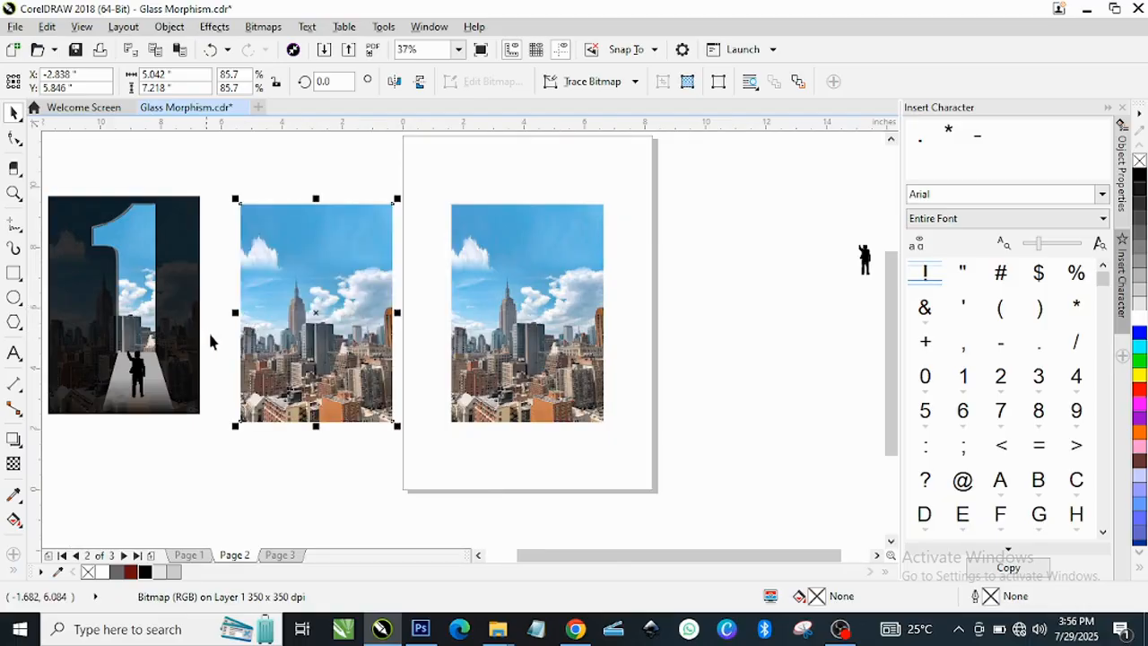
right_click(515, 309)
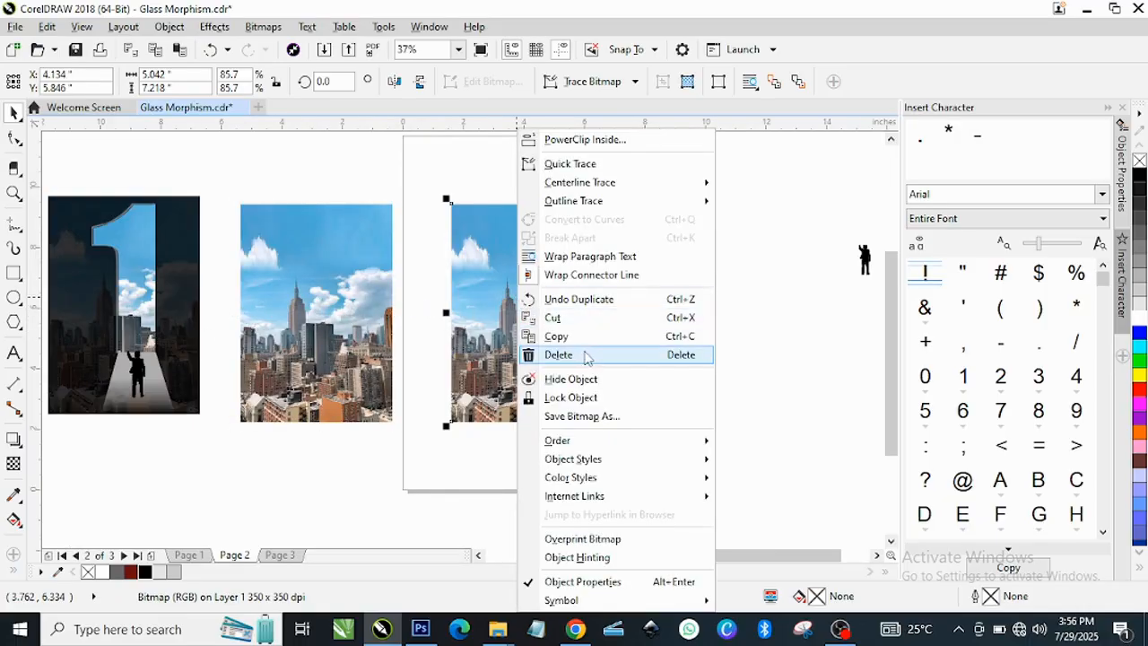
left_click(770, 290)
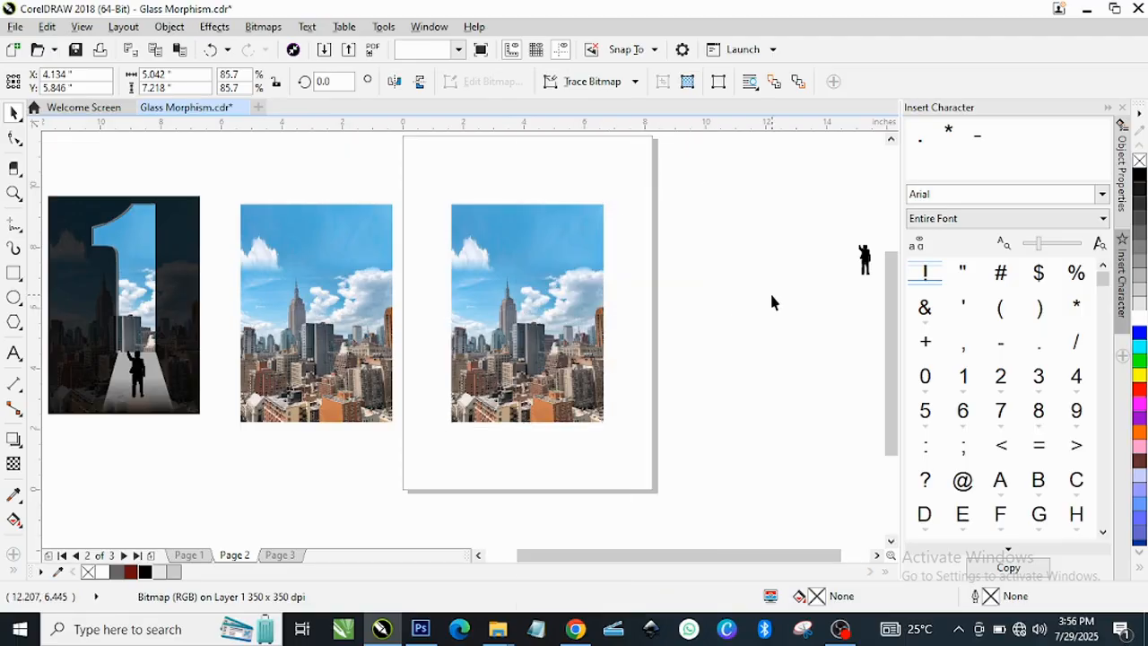
right_click(770, 290)
left_click(730, 323)
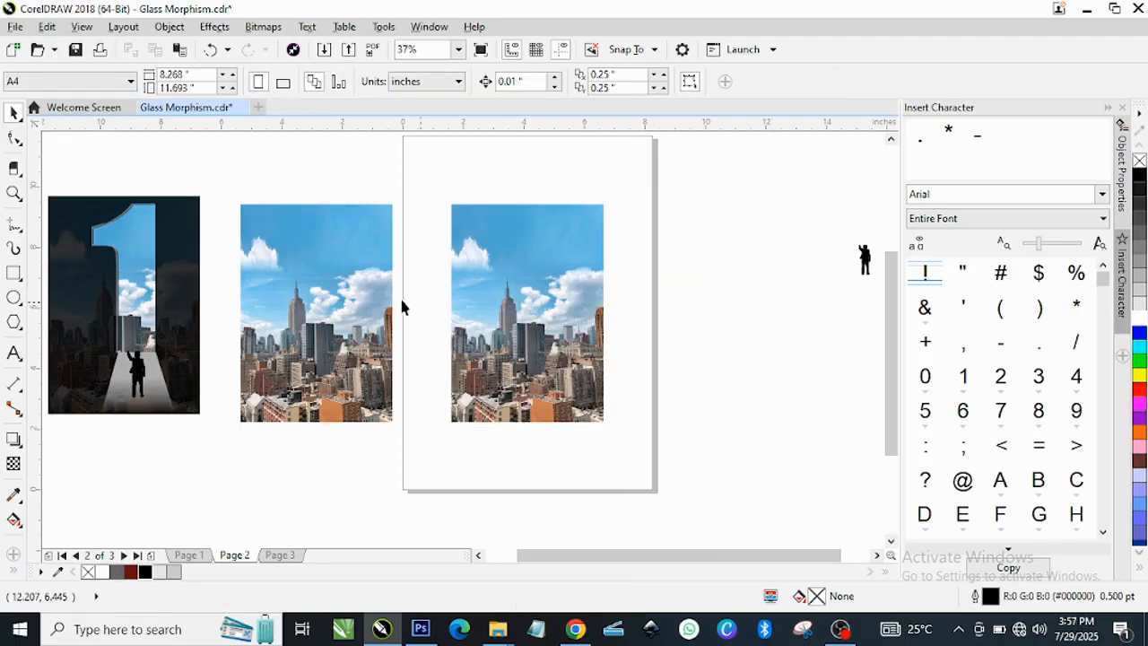
left_click(358, 308)
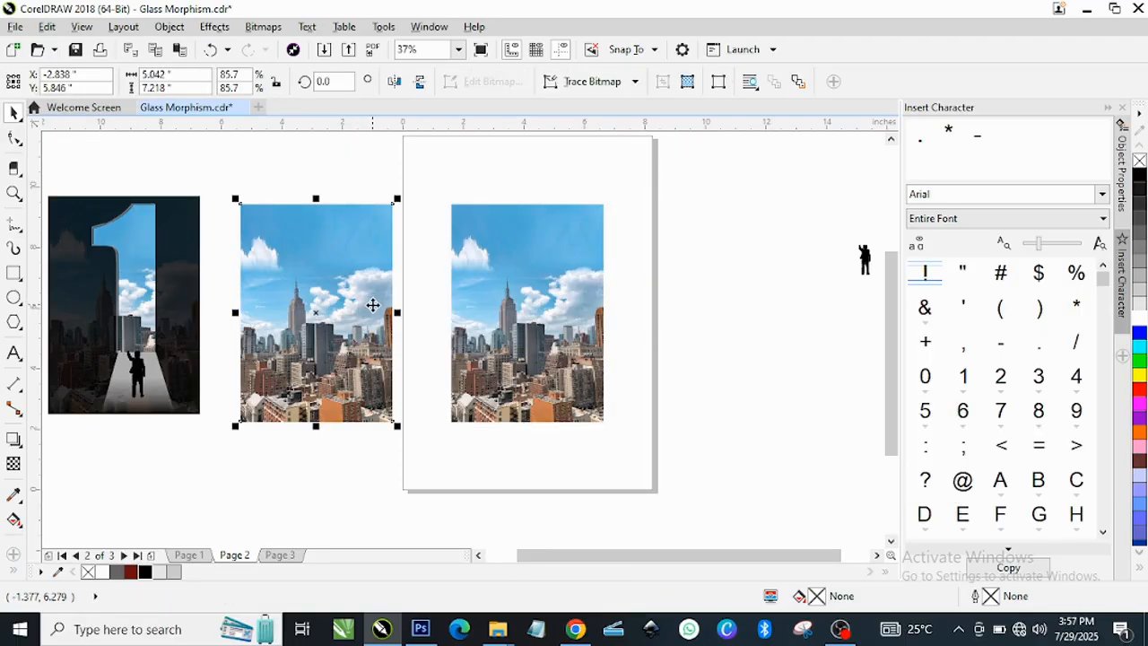
left_click(15, 27)
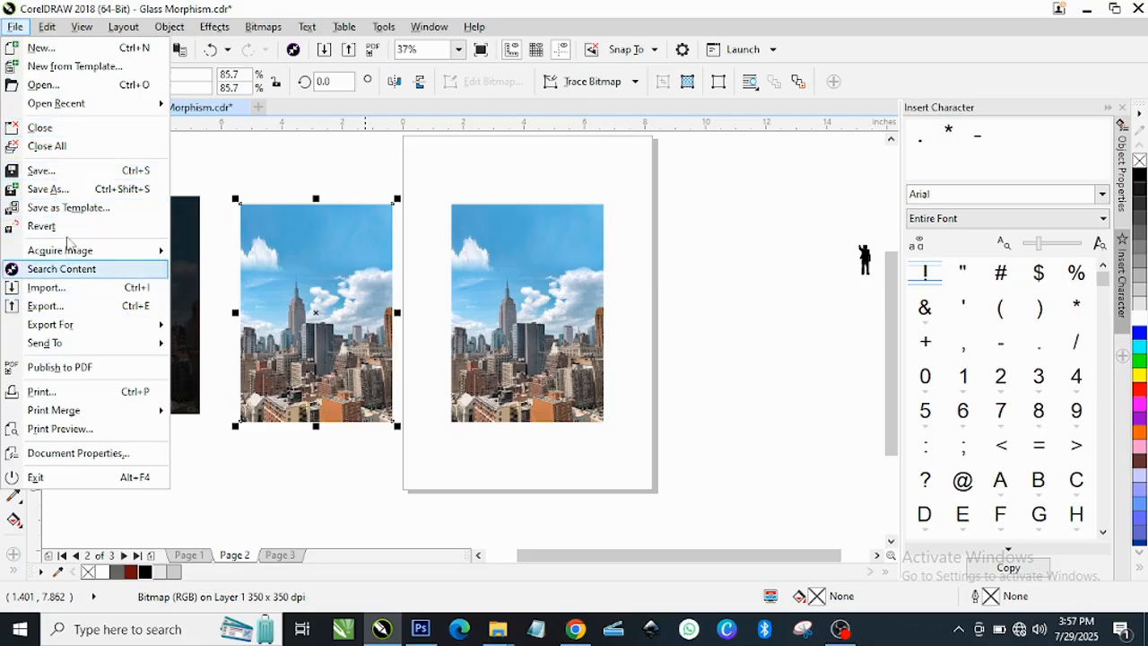
left_click(17, 29)
left_click(48, 28)
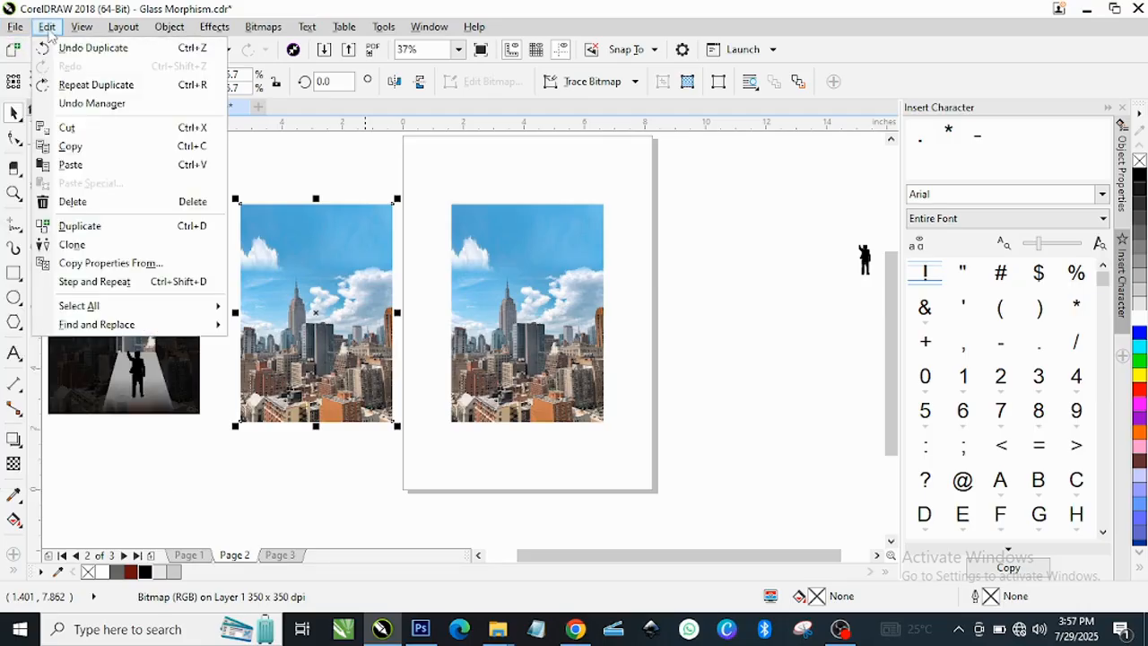
left_click(48, 30)
left_click(49, 31)
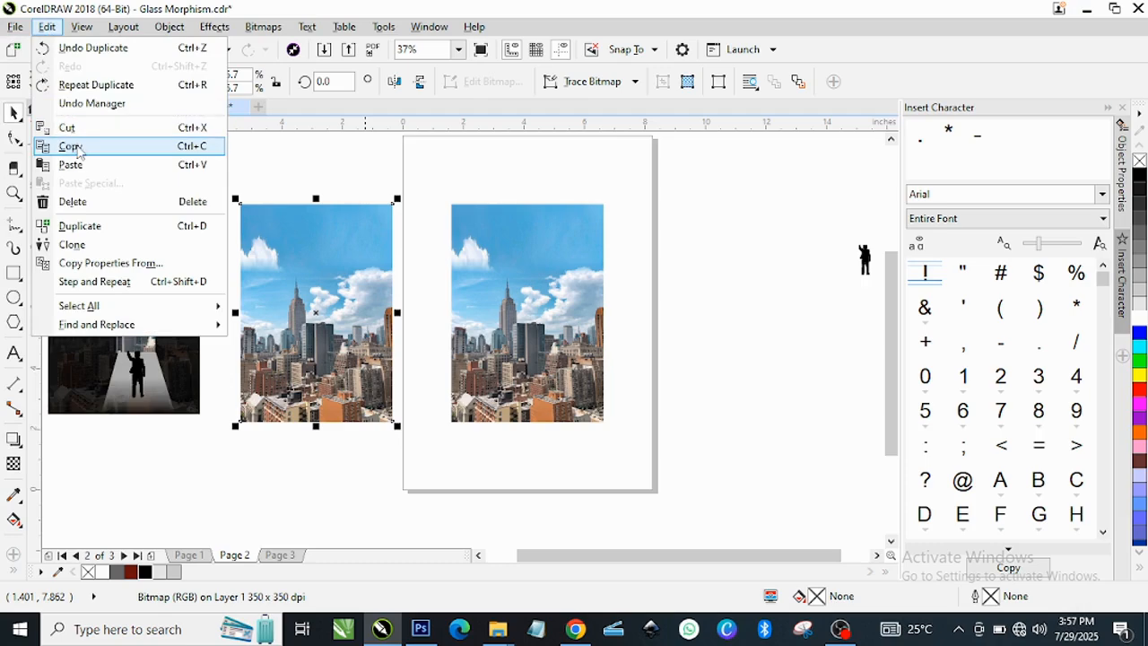
left_click(777, 306)
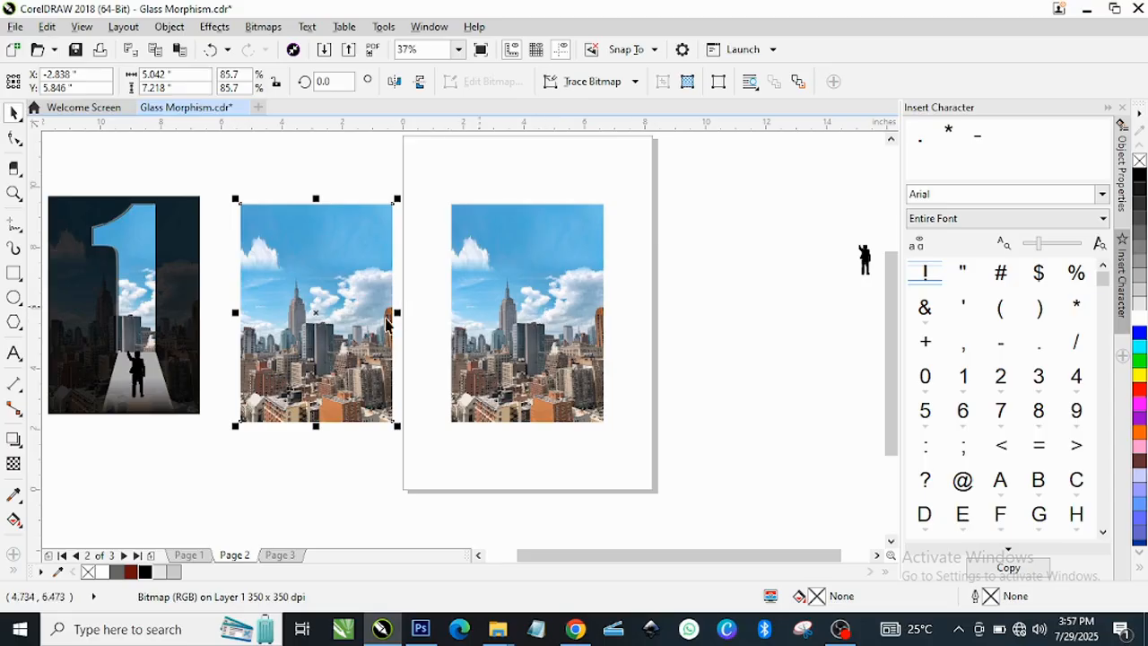
Convert the duplicated city photo to grayscale mode.
left_click(288, 319)
left_click(295, 314)
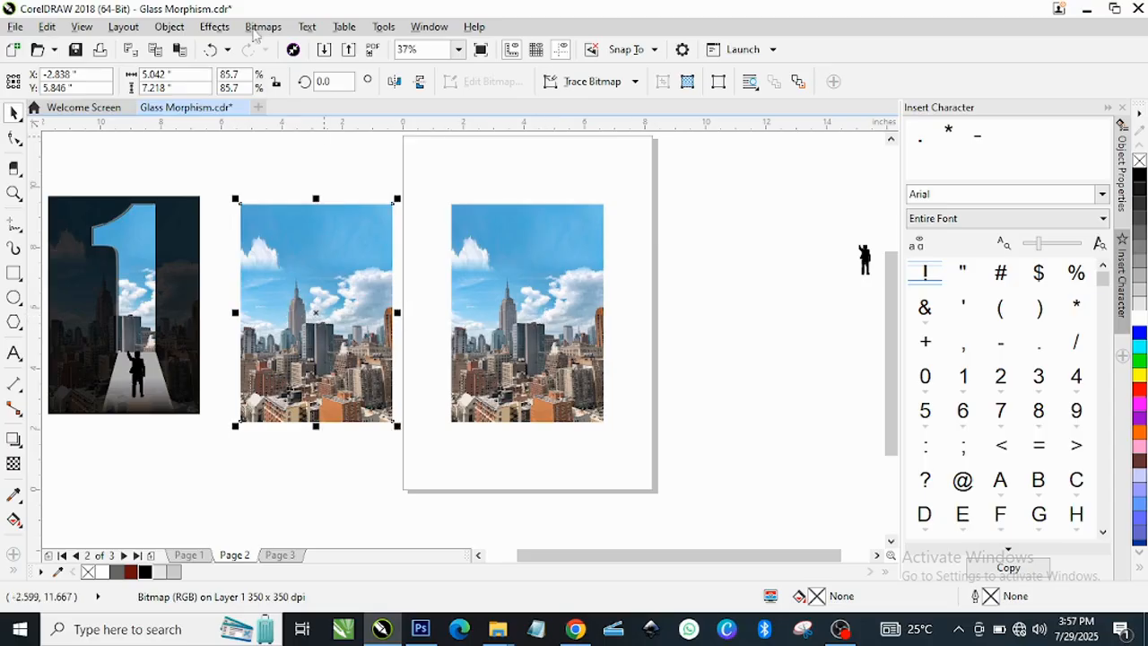
left_click(260, 27)
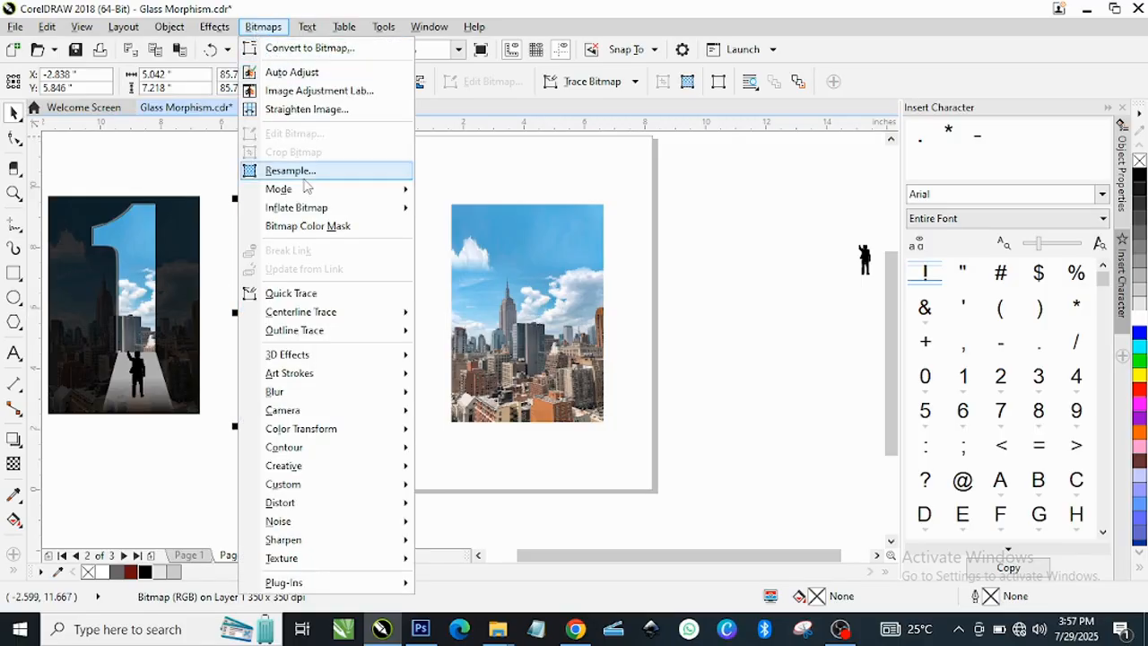
mouse_move(313, 191)
left_click(496, 212)
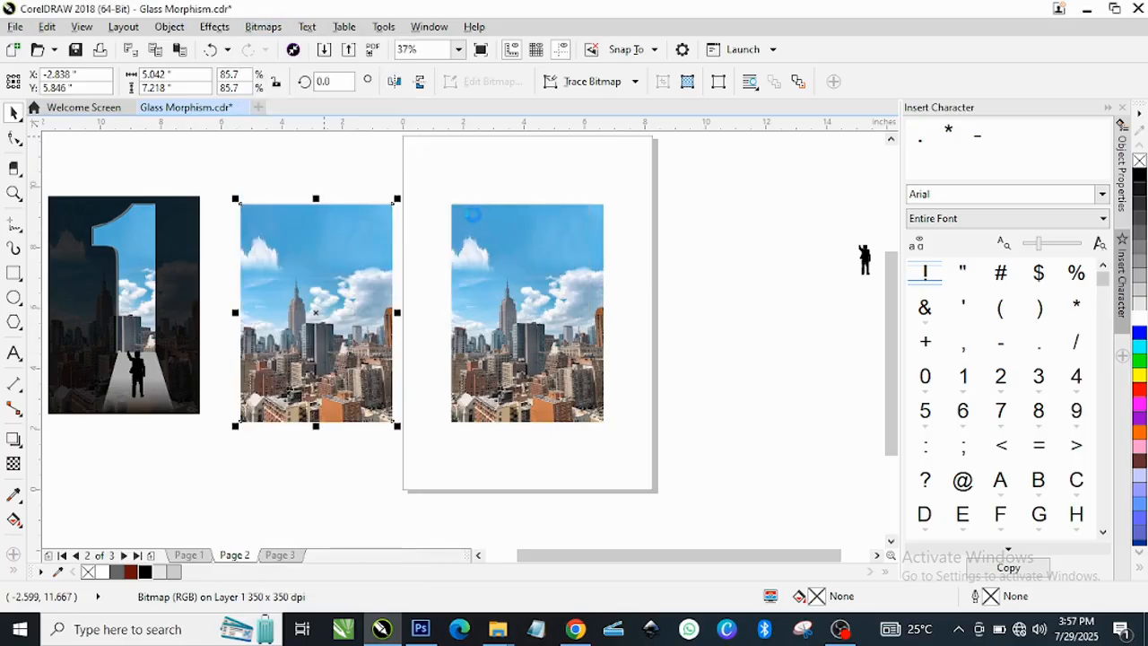
Darken the grayscale copy with the Brightness/Contrast/Intensity adjustment, using brightness 2, contrast 0 and intensity -92.
left_click(215, 27)
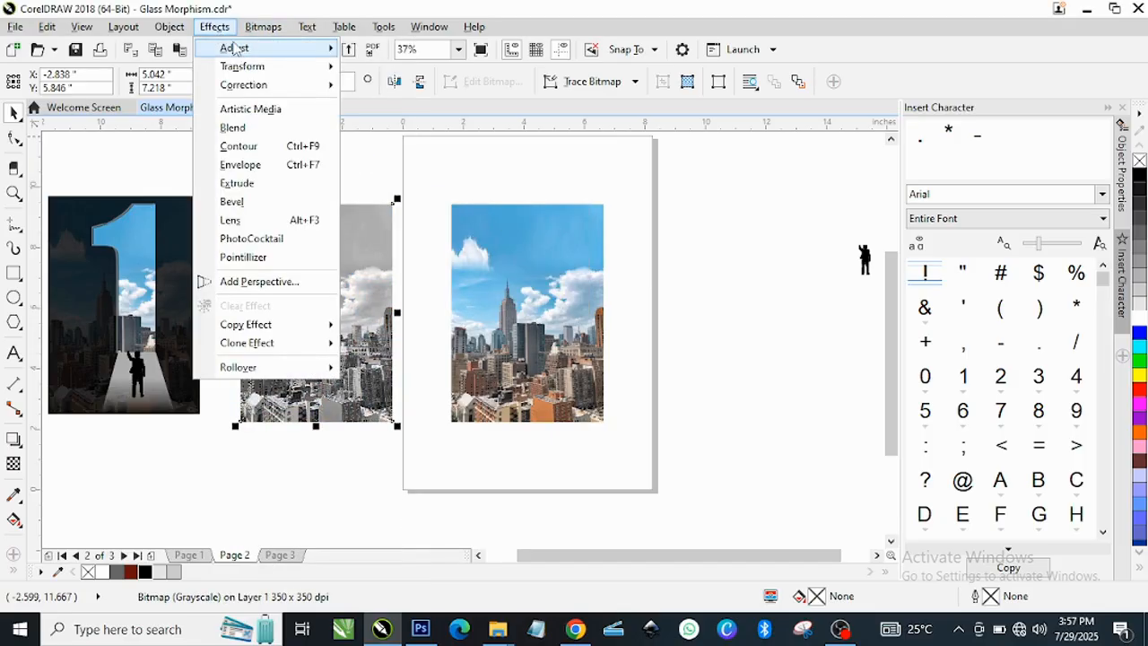
mouse_move(235, 52)
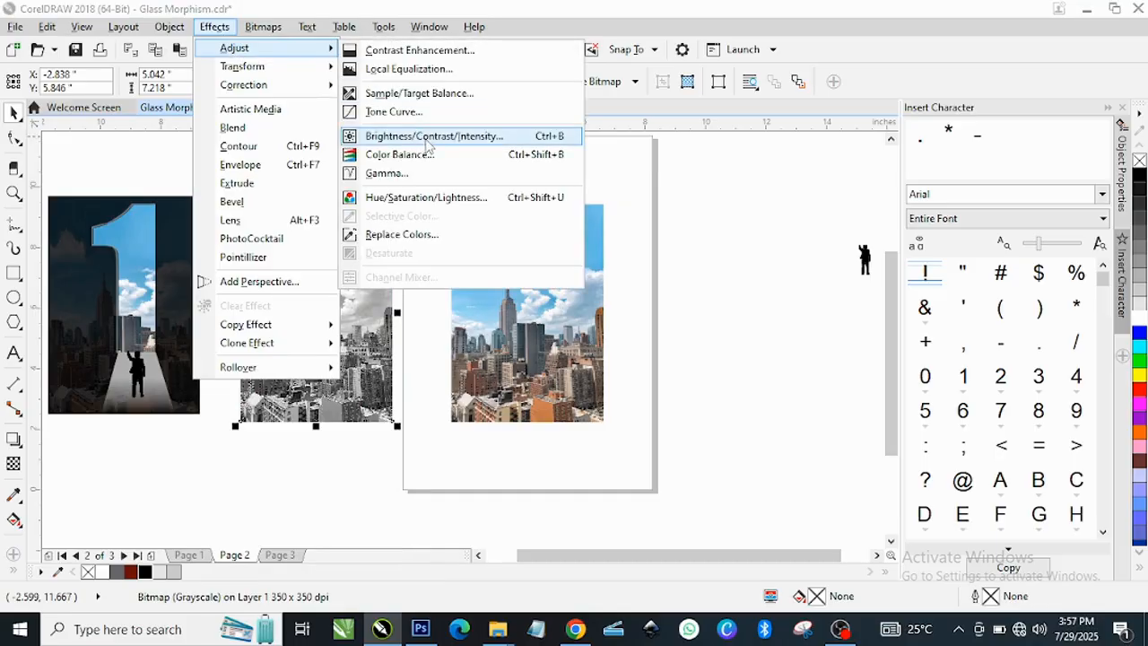
left_click(427, 139)
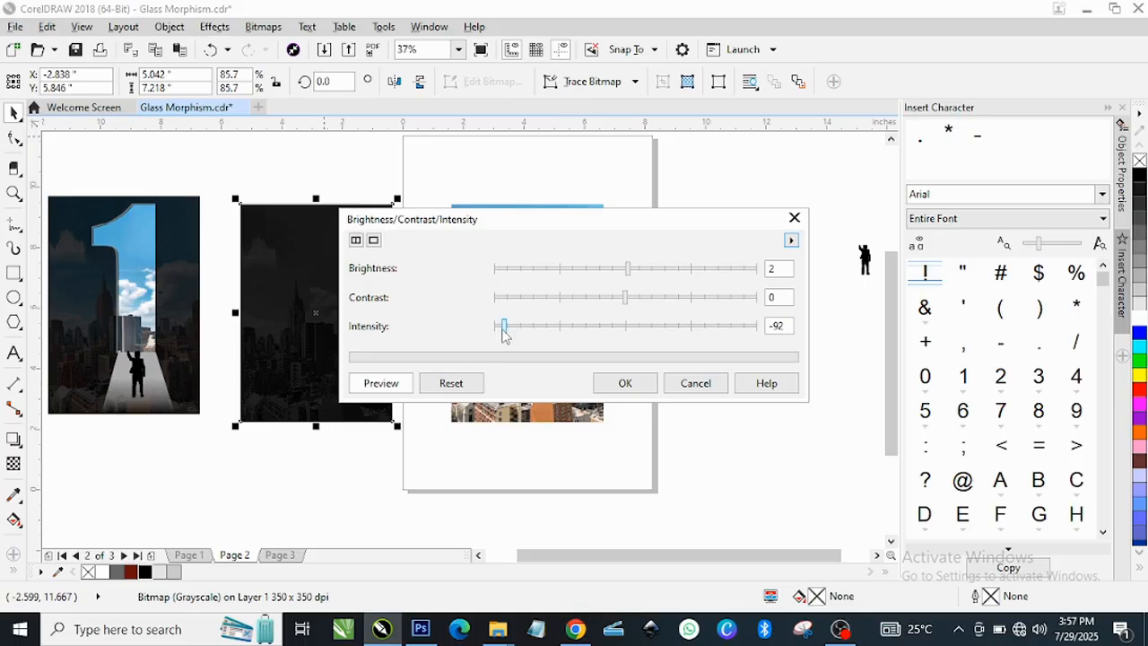
left_click_drag(536, 229, 644, 158)
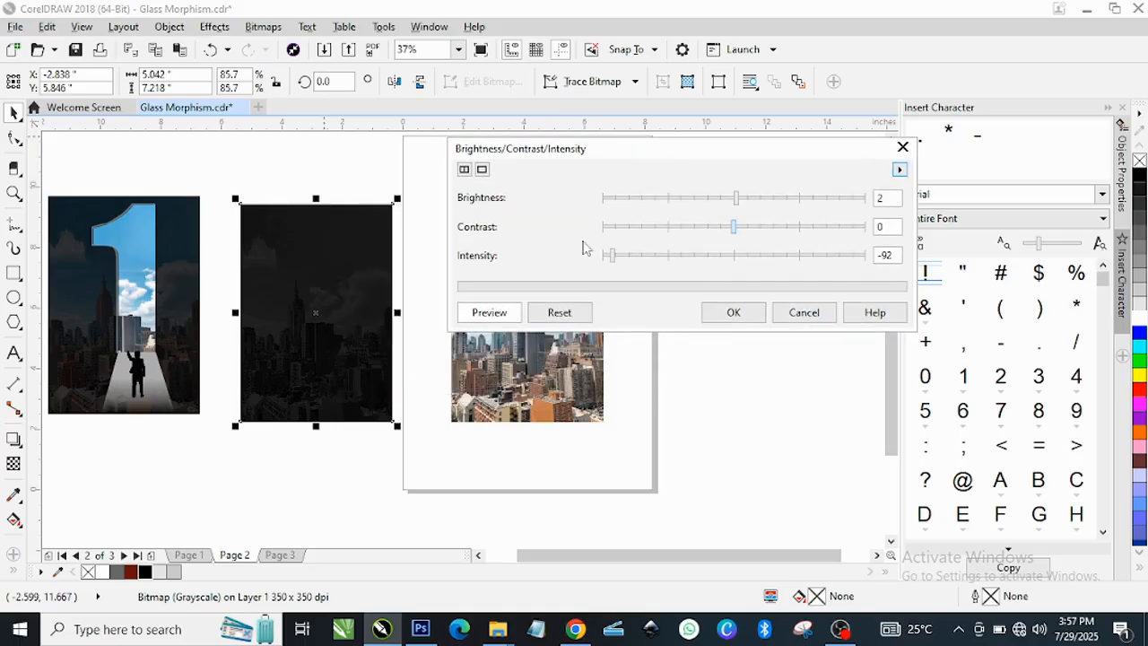
left_click(731, 314)
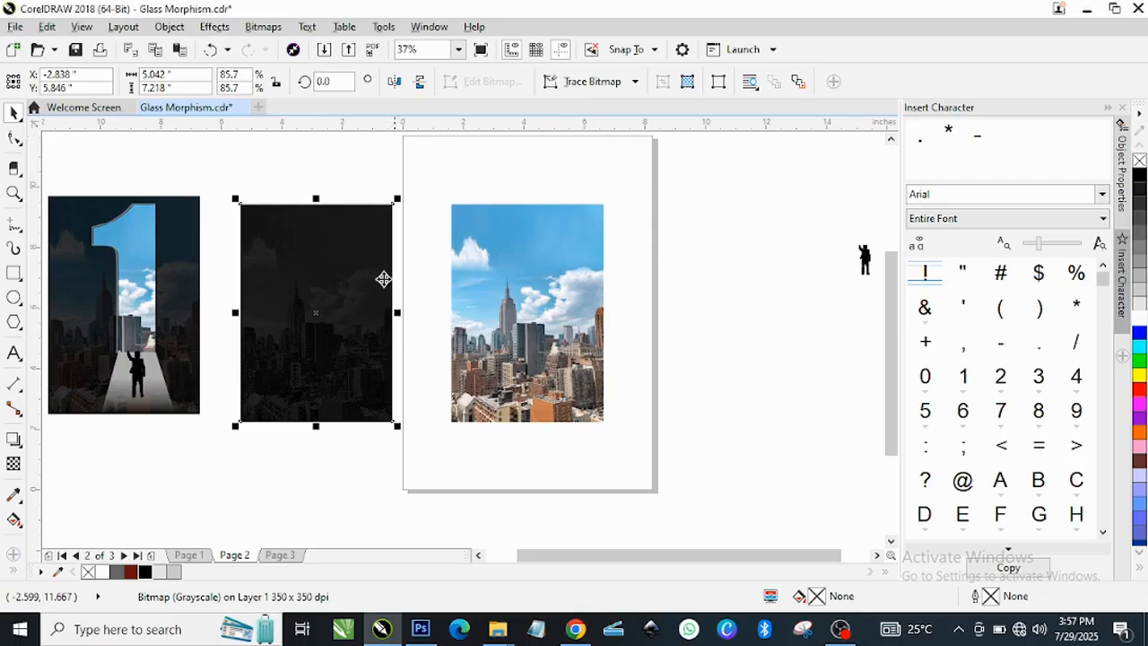
Add the numeral 1 as artistic text over the colour photo, enlarged to about 533 pt in the Impact font.
left_click(13, 354)
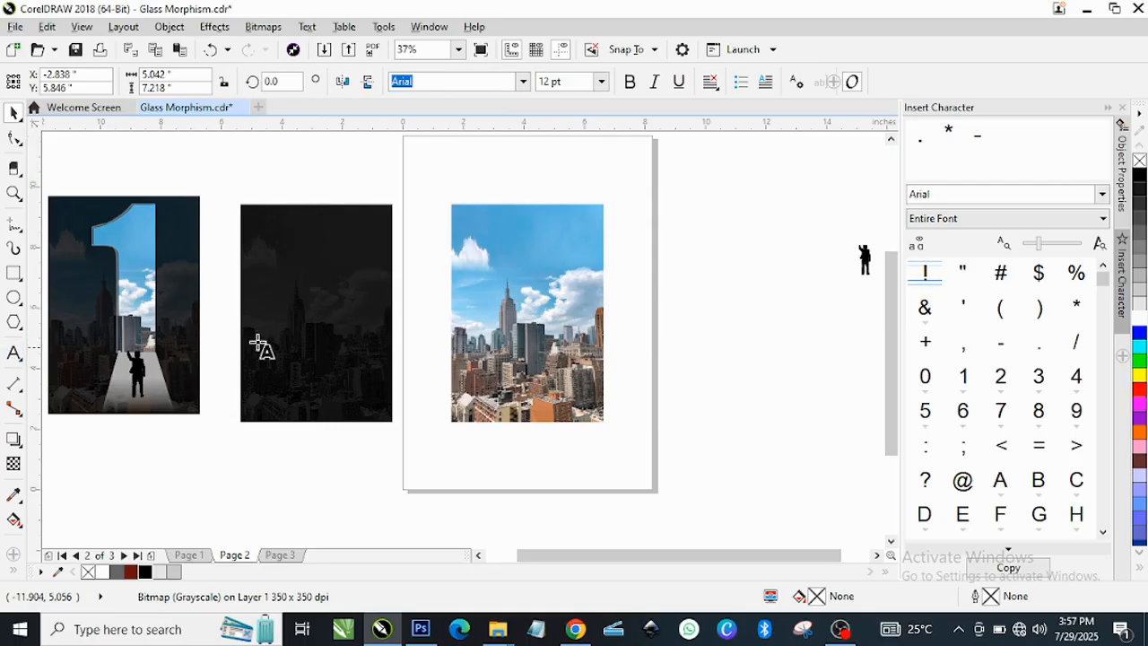
left_click(635, 260)
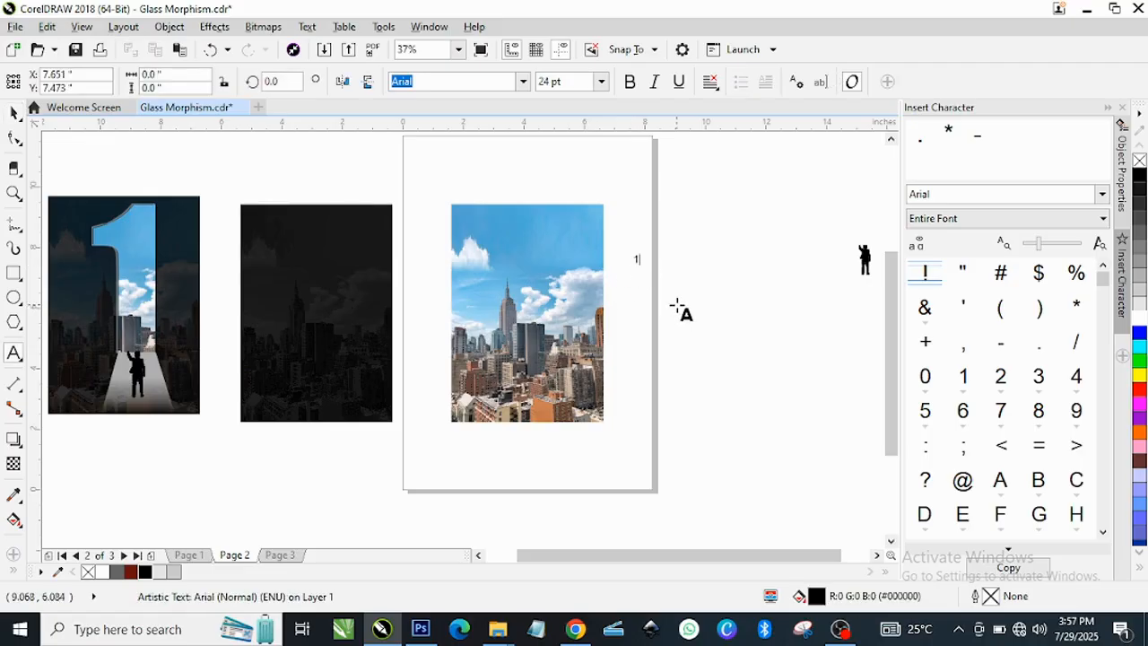
key("ctrl+space")
left_click_drag(642, 263, 750, 412)
key("ctrl+z")
left_click_drag(689, 320, 543, 284)
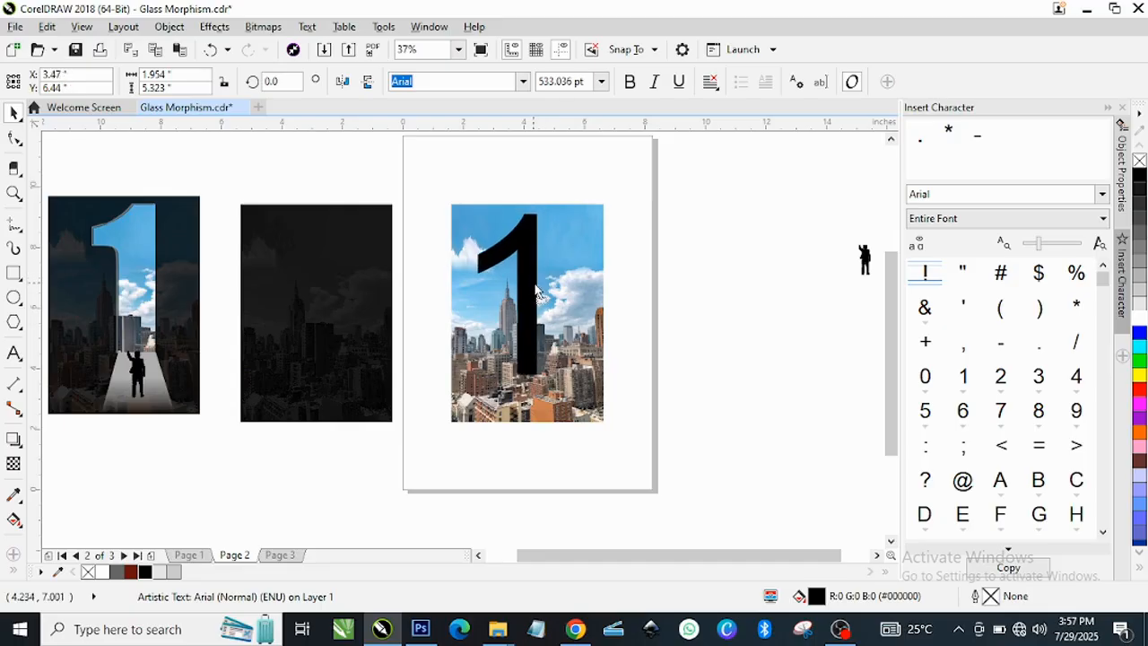
left_click(523, 82)
left_click(490, 137)
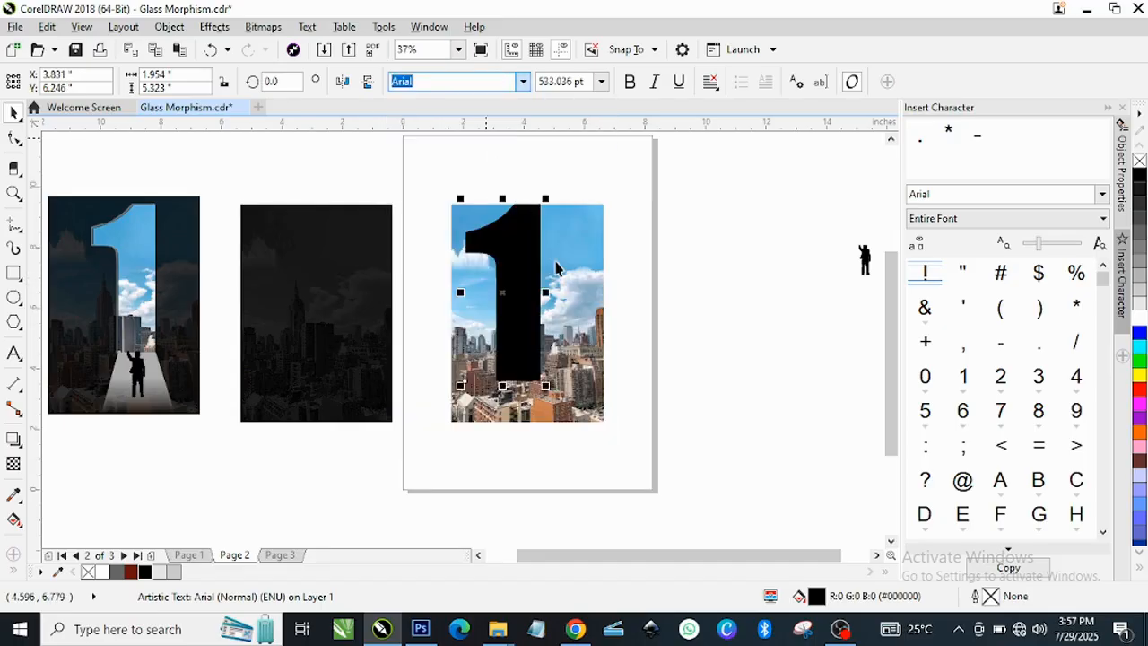
Centre the numeral 1 horizontally on the colour photo and lower it slightly below the photo's upper edge.
left_click(587, 331, "shift")
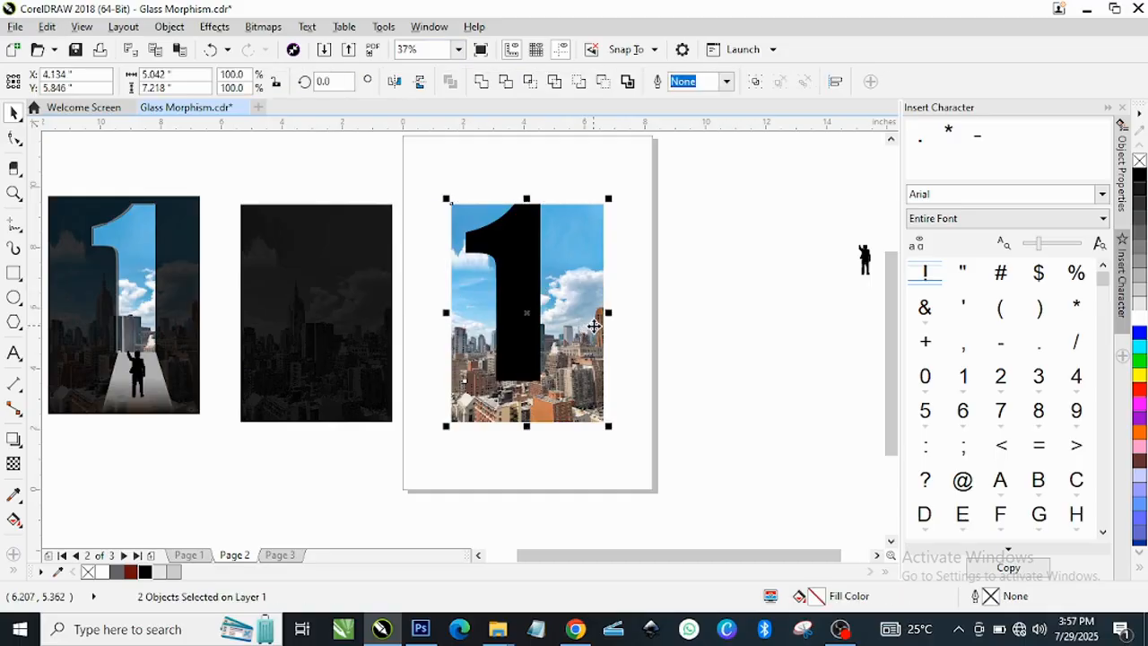
key("c")
scroll(556, 250, "up", 2)
left_click(538, 253)
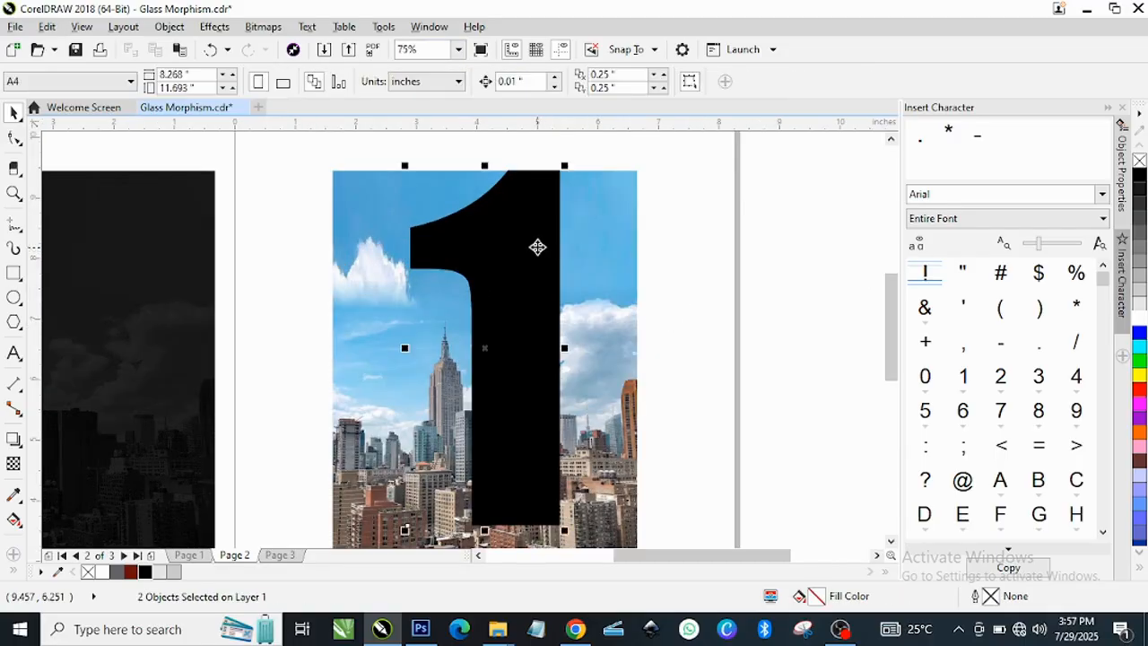
left_click_drag(533, 269, 533, 264)
key("Escape")
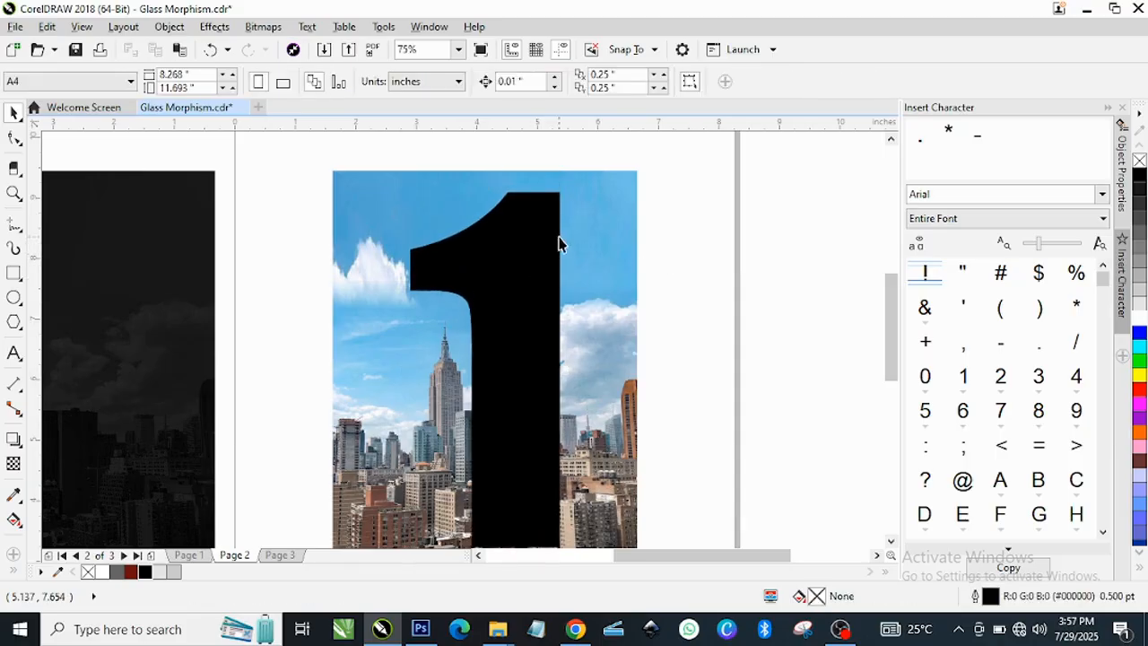
Shrink the numeral 1 to about 457 pt, keeping it centred horizontally on the colour photo.
scroll(558, 242, "down", 2)
left_click(544, 377)
scroll(568, 408, "up", 2)
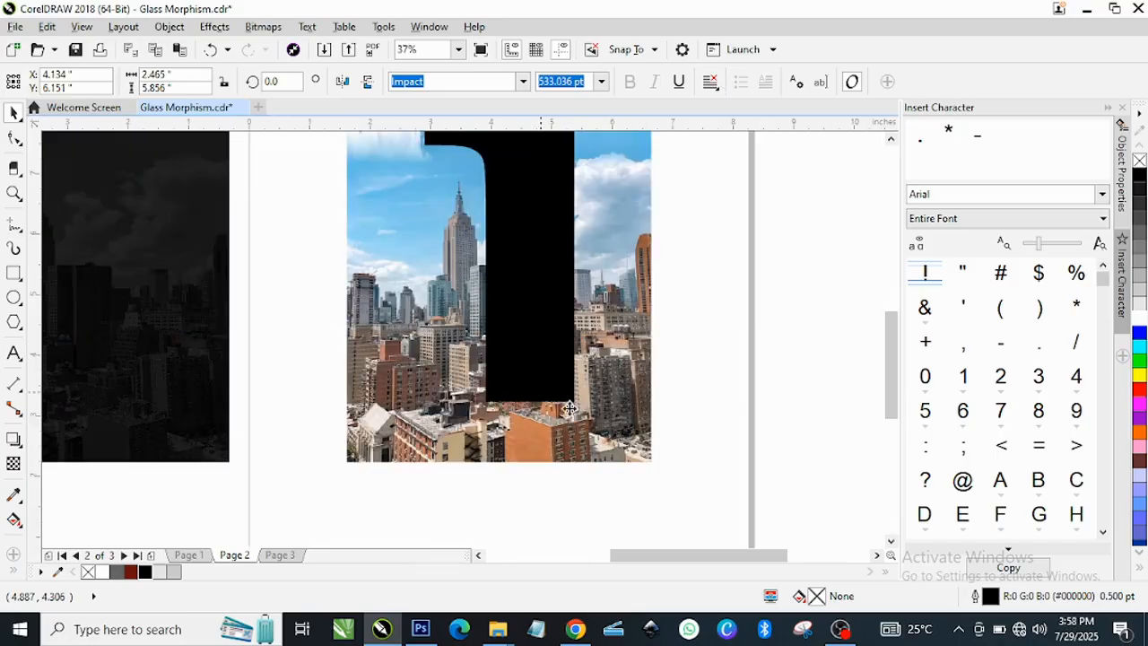
left_click_drag(579, 406, 588, 355)
left_click(651, 319, "shift")
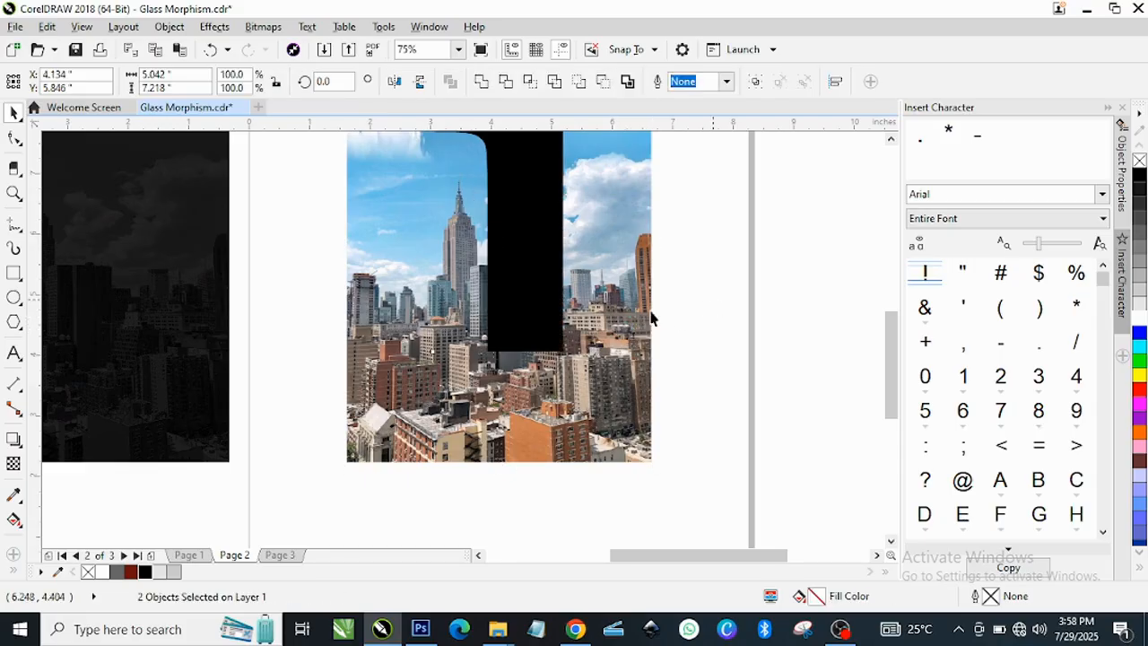
scroll(577, 243, "down", 1)
scroll(576, 170, "up", 1)
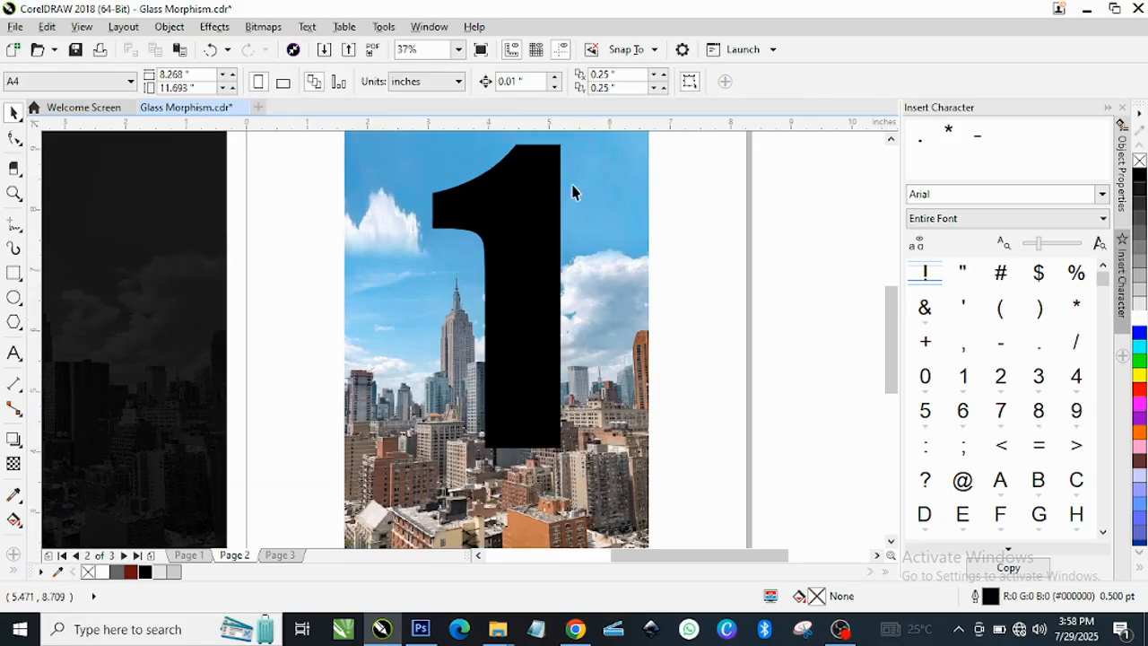
scroll(595, 329, "down", 1)
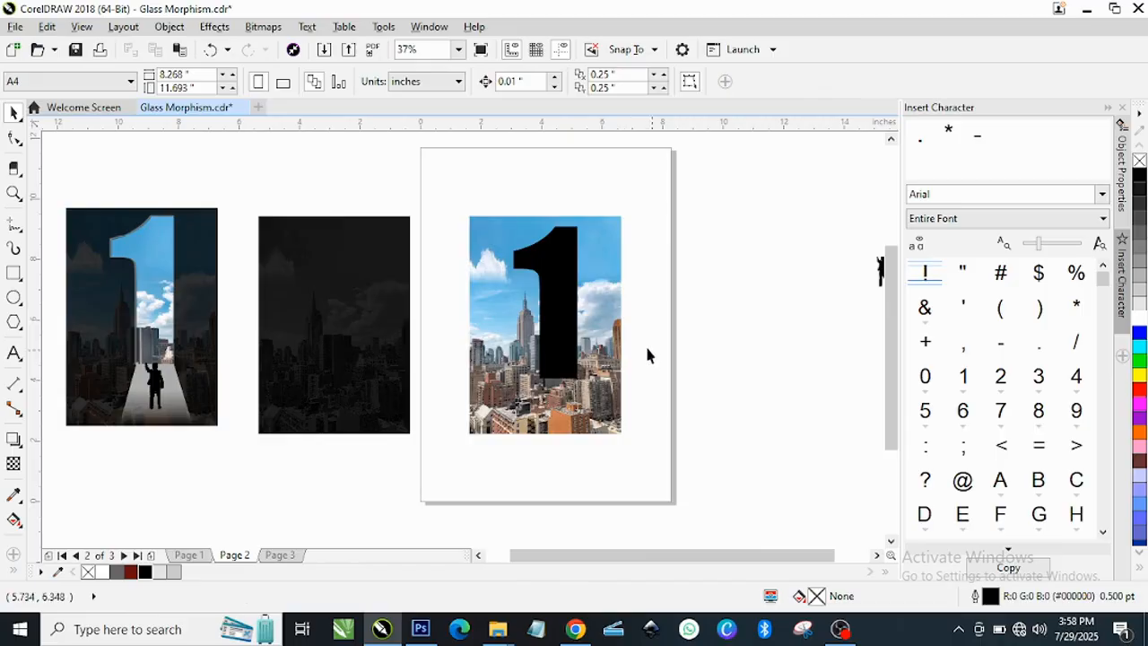
Remove the black fill from the numeral 1, leaving it with a black hairline outline over the photo.
left_click(556, 298)
scroll(579, 289, "up", 1)
scroll(577, 272, "up", 2)
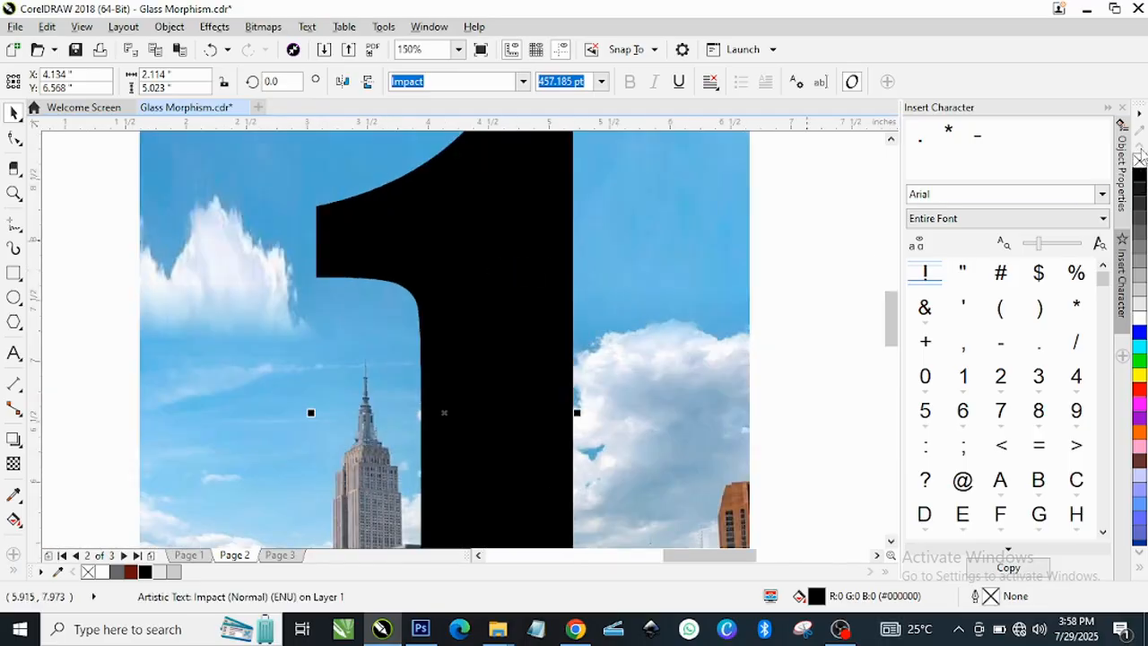
left_click(1139, 159)
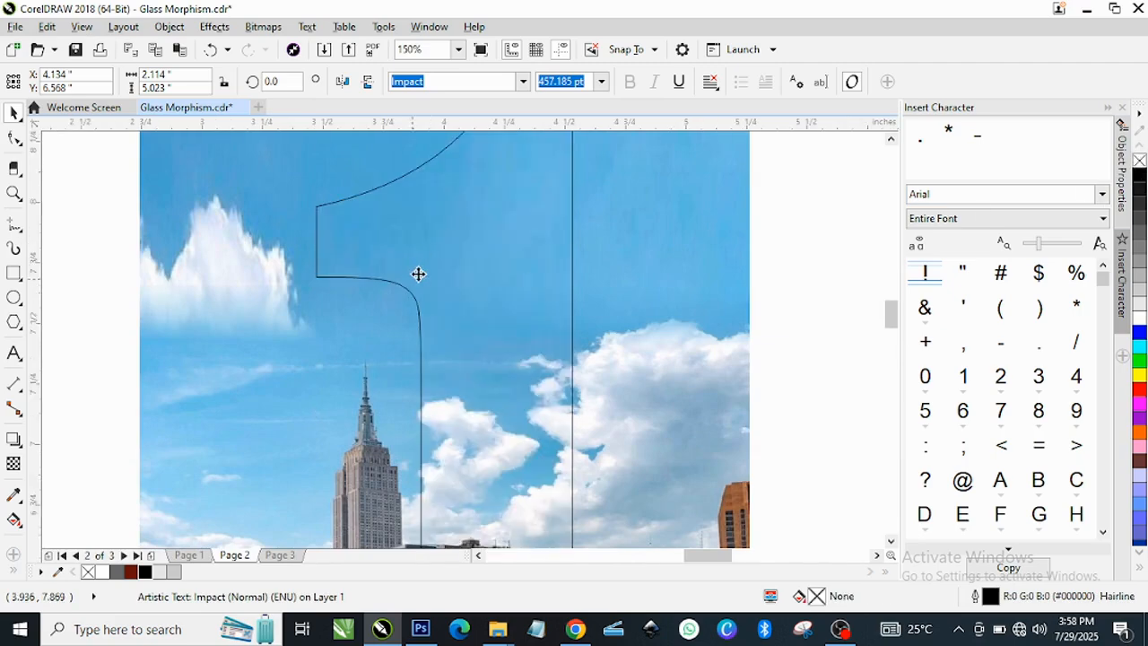
scroll(418, 287, "up", 1)
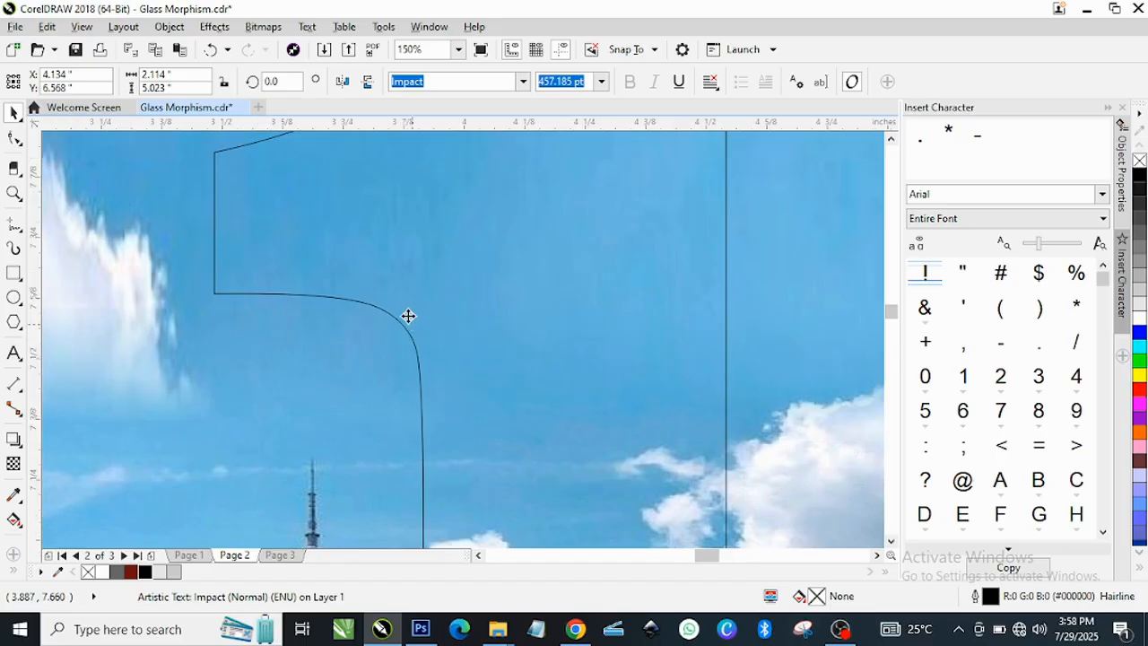
scroll(408, 315, "up", 4)
scroll(387, 357, "down", 3)
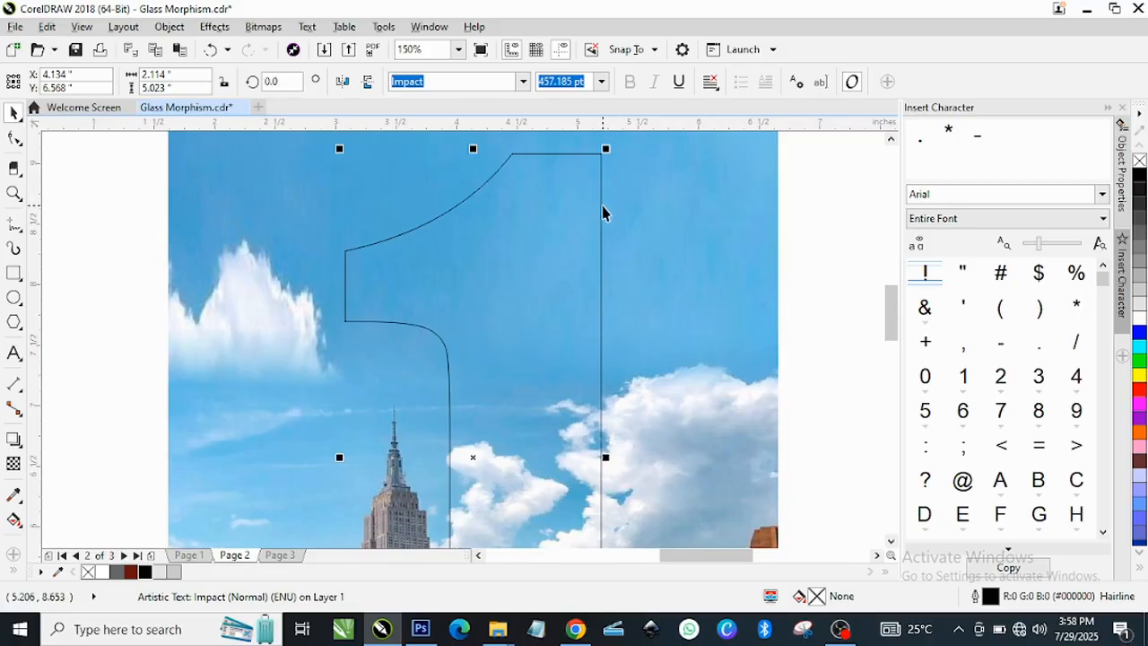
Make the numeral's outline white (#FFFFFF) and set its width to 2.0 pt.
scroll(601, 220, "up", 2)
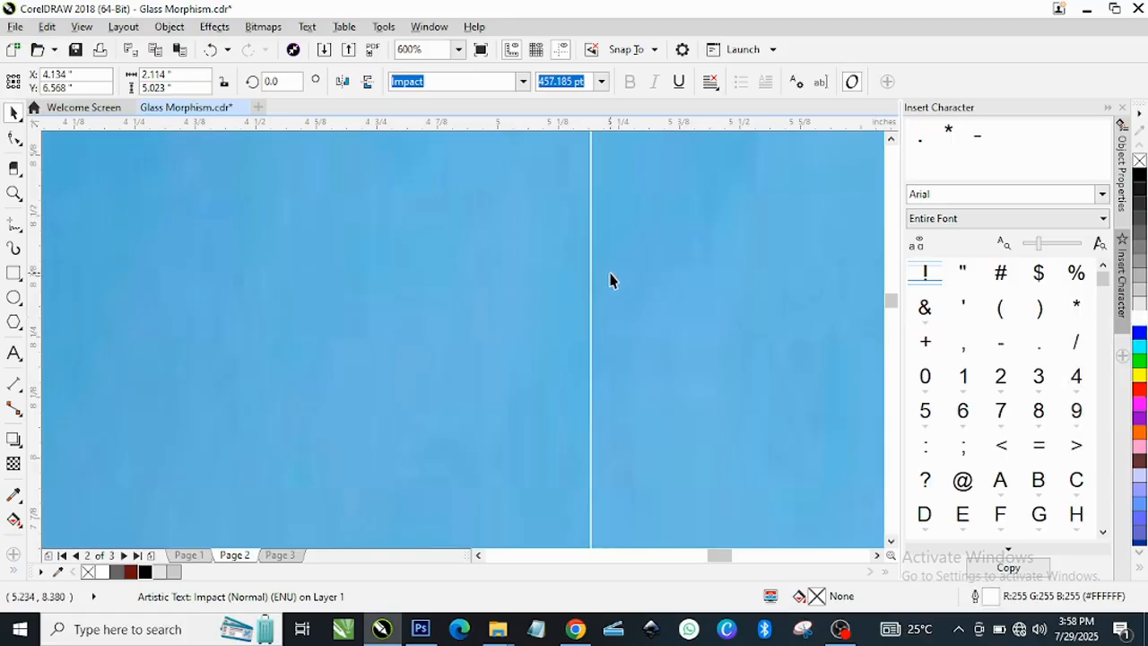
scroll(602, 271, "down", 3)
scroll(411, 347, "up", 2)
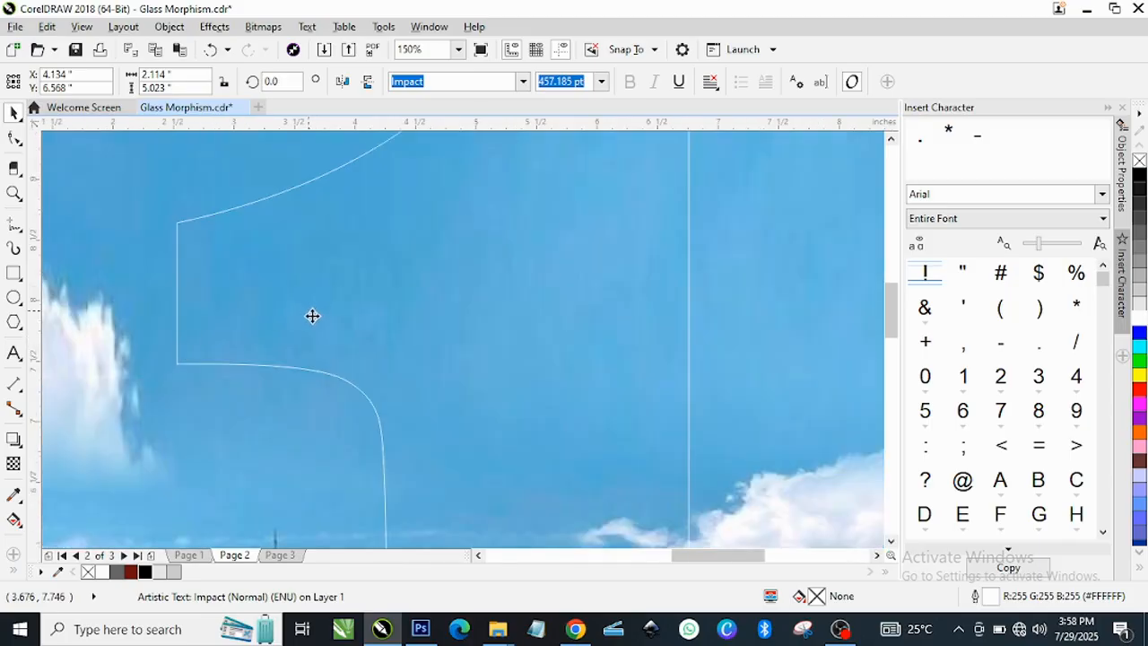
scroll(313, 314, "down", 2)
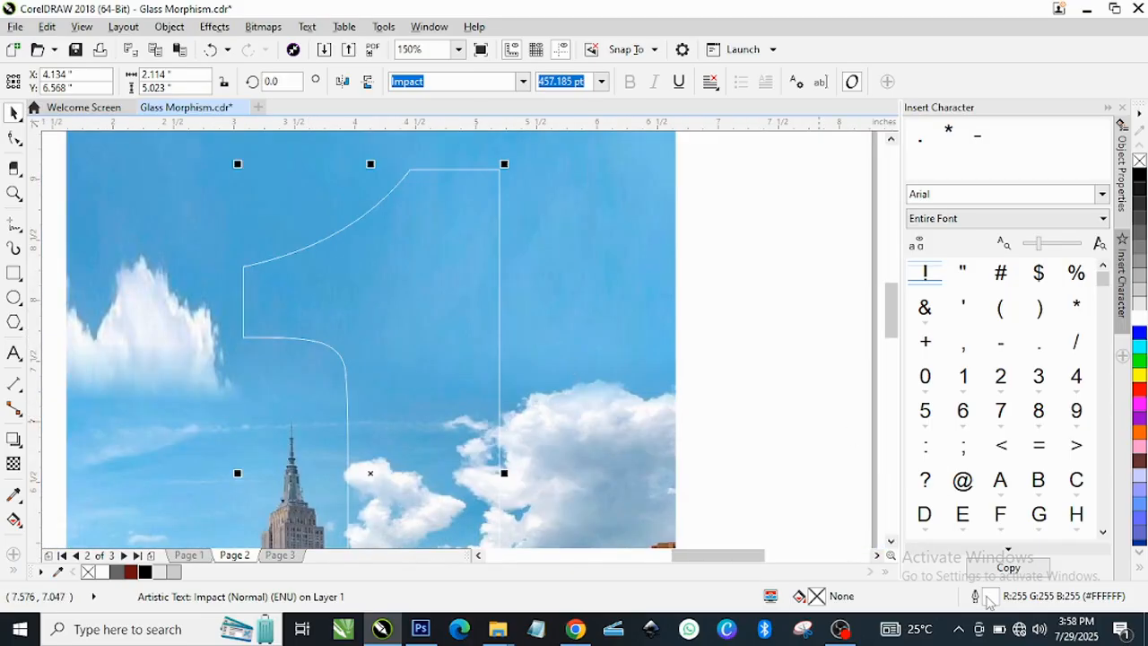
double_click(987, 598)
left_click(466, 203)
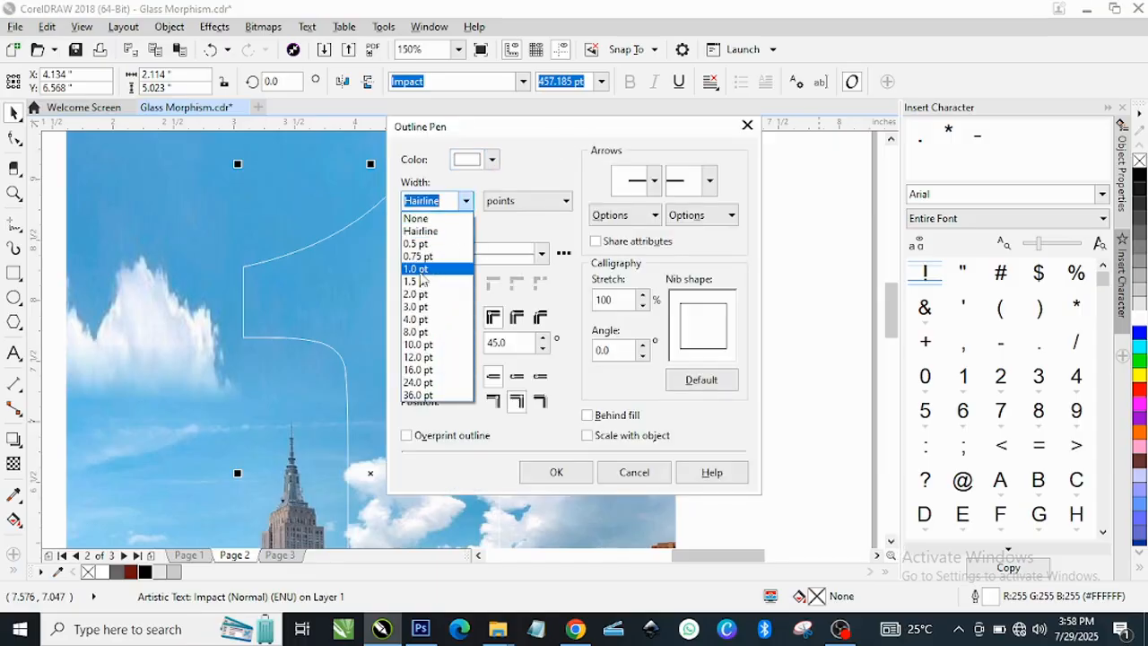
left_click(412, 299)
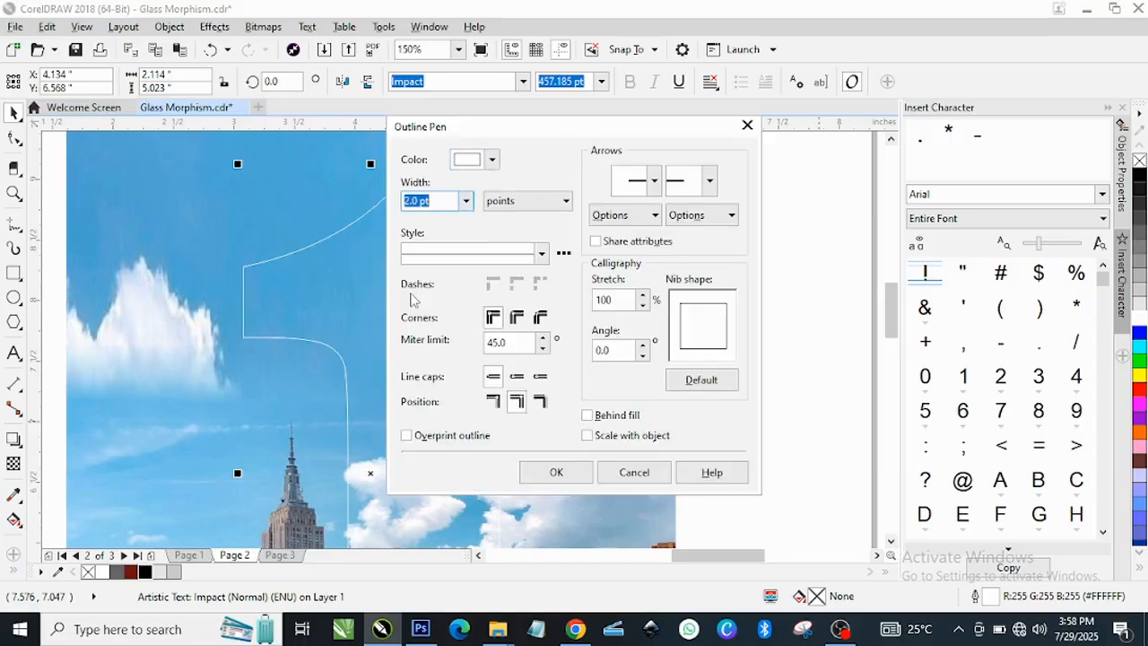
left_click(555, 476)
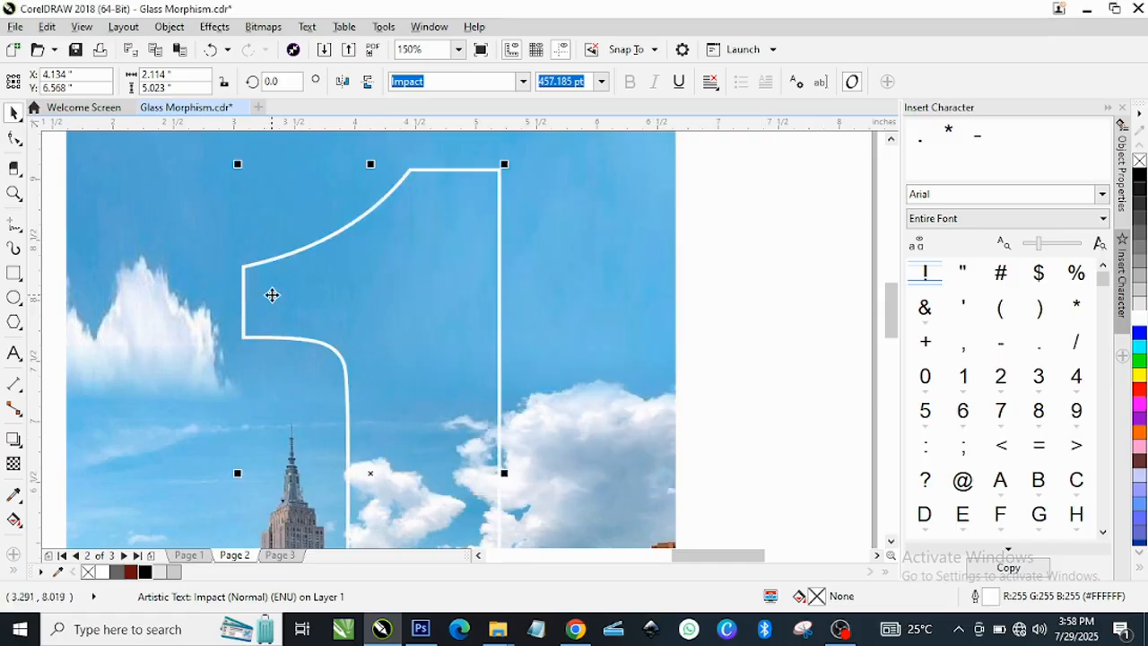
Place a copy of the outlined numeral just beyond the colour photo's right edge and make its outline black.
scroll(281, 297, "down", 2)
left_click_drag(353, 386, 592, 413)
right_click(592, 414)
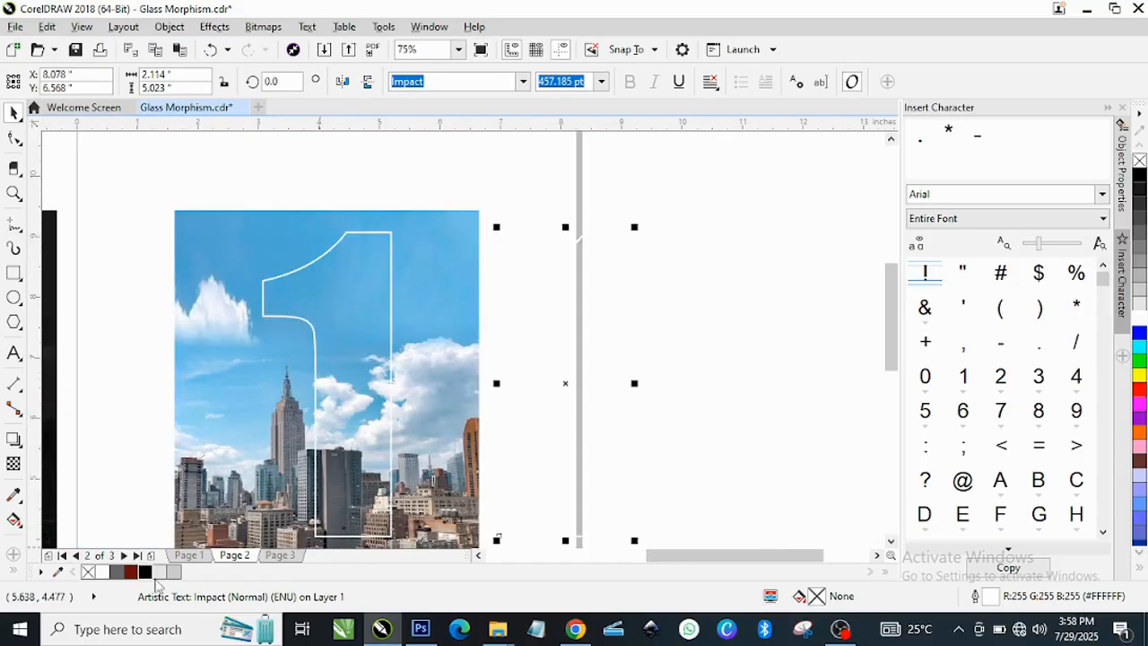
right_click(146, 572)
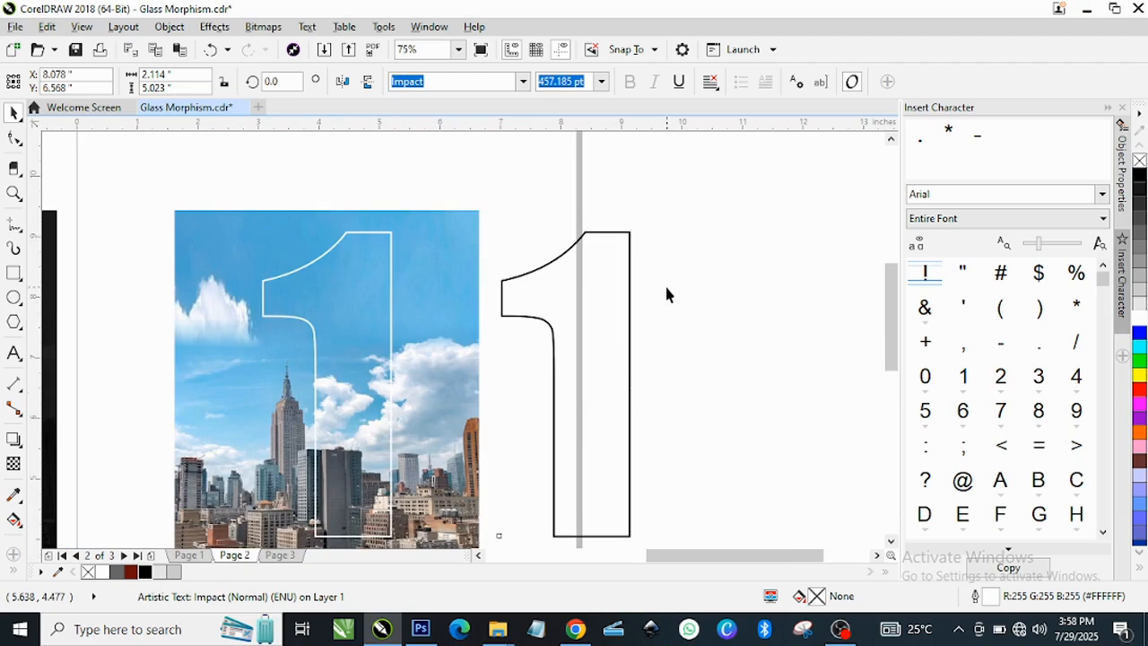
left_click(550, 323)
scroll(565, 307, "up", 2)
scroll(595, 306, "down", 2)
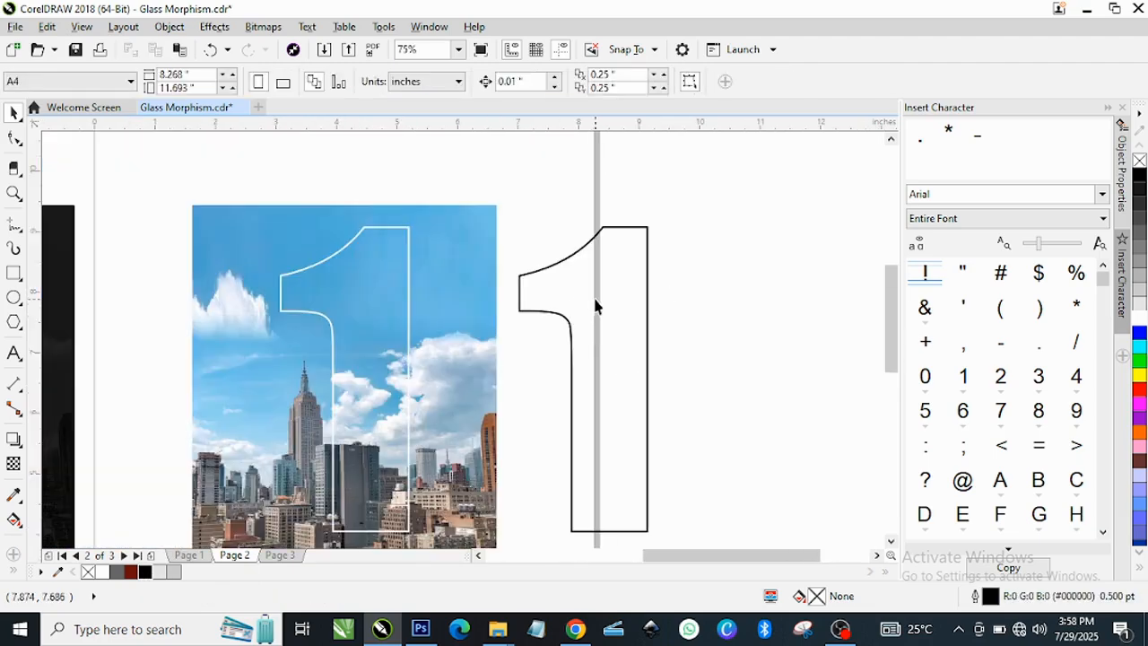
Convert the white-outlined numeral on the photo to a 300 dpi RGB Color (24-bit) bitmap with anti-aliasing and a transparent background.
scroll(353, 326, "up", 2)
right_click(359, 316)
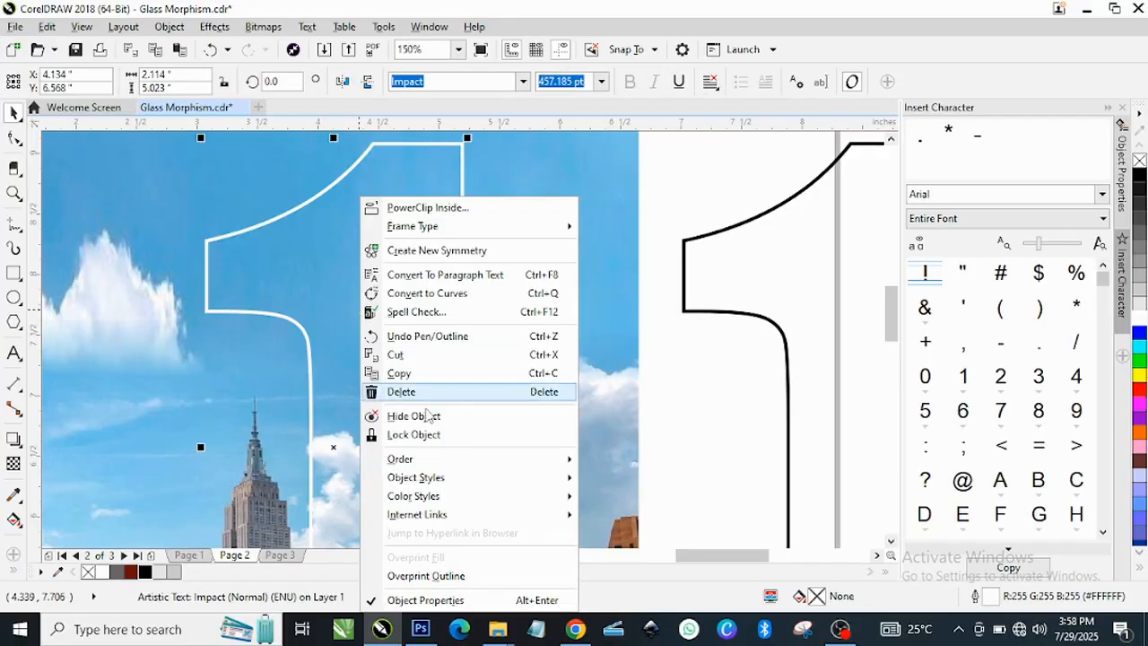
left_click(695, 365)
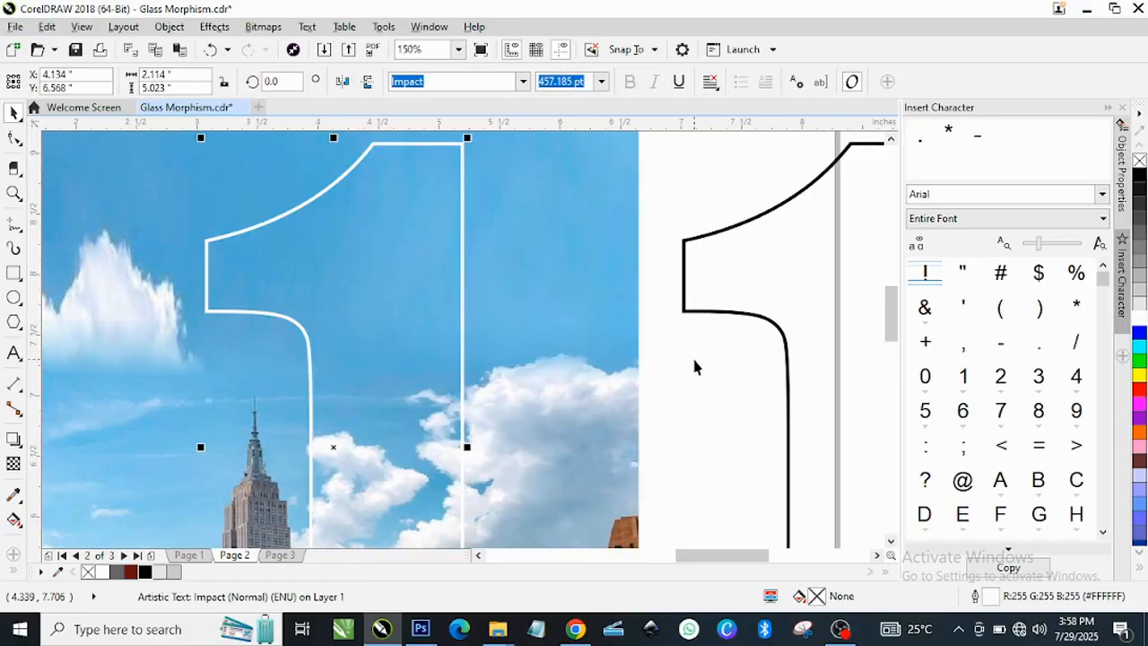
right_click(693, 361)
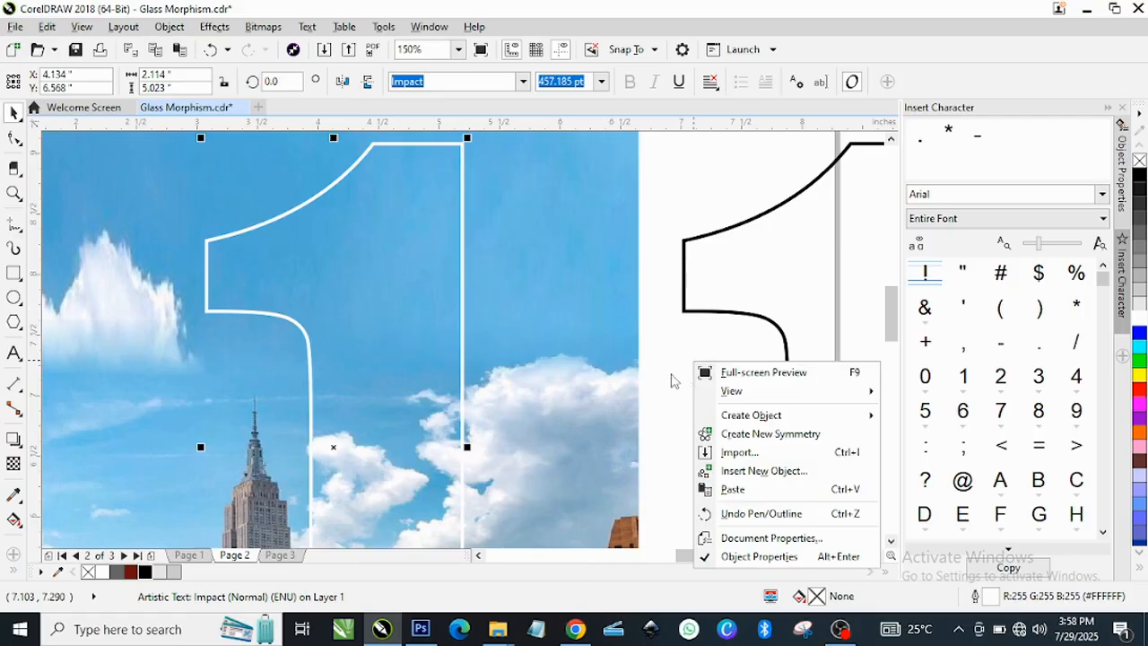
left_click(671, 380)
scroll(520, 311, "down", 2)
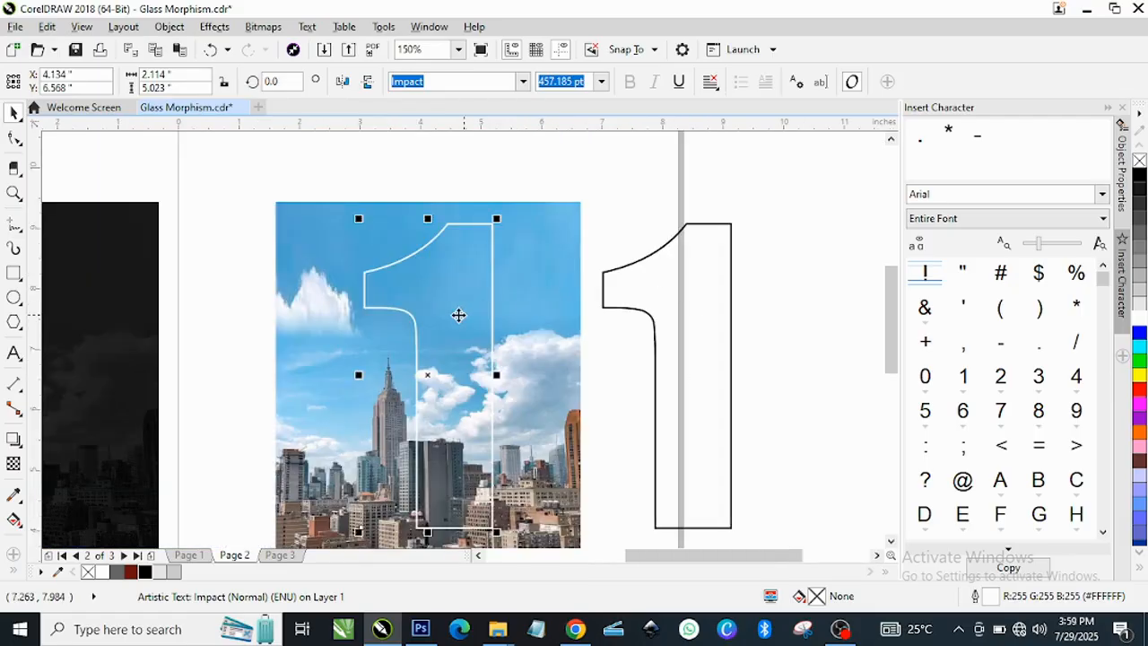
left_click(272, 30)
left_click(320, 50)
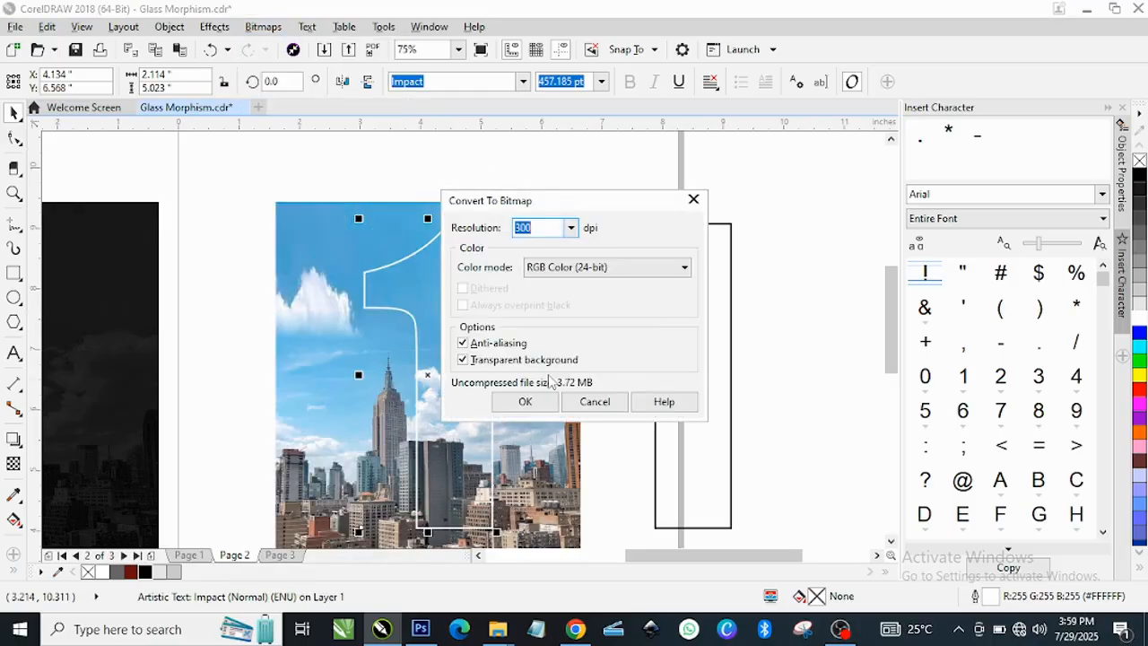
left_click(527, 403)
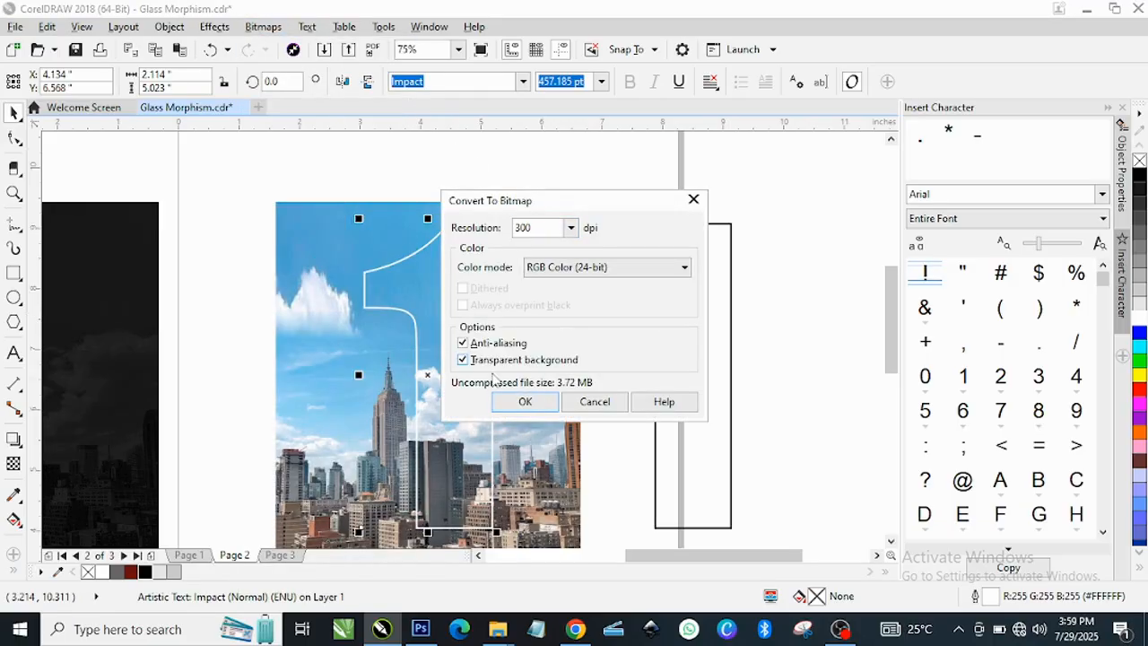
left_click(526, 402)
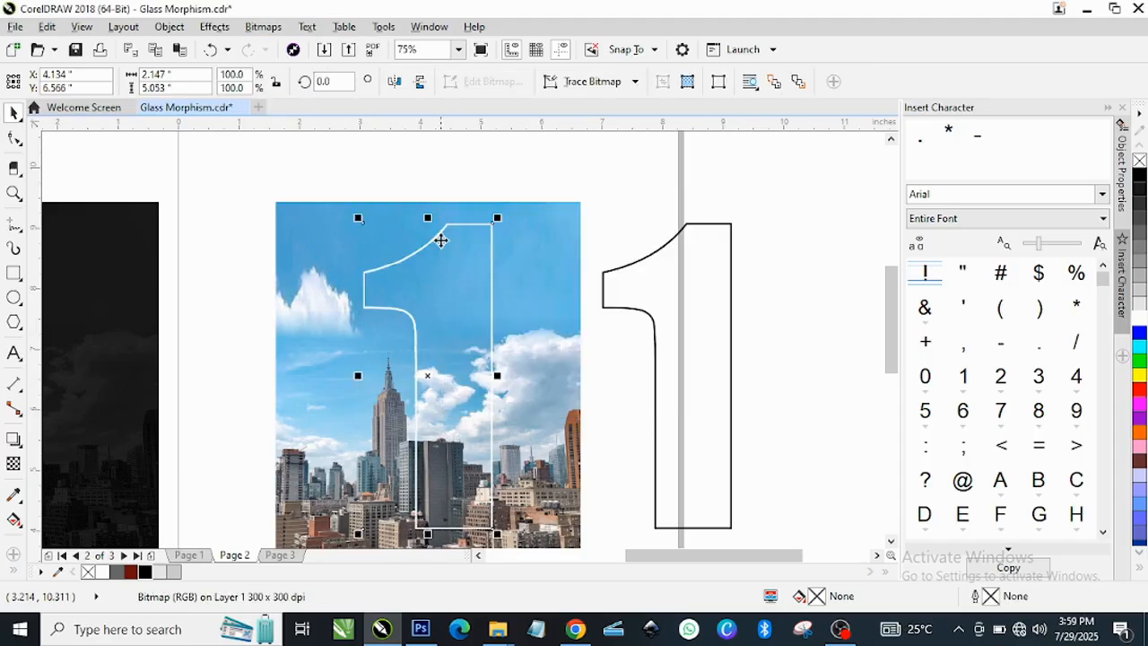
Apply a Gaussian Blur with a 4.0-pixel radius to the white numeral bitmap on the photo.
left_click(263, 26)
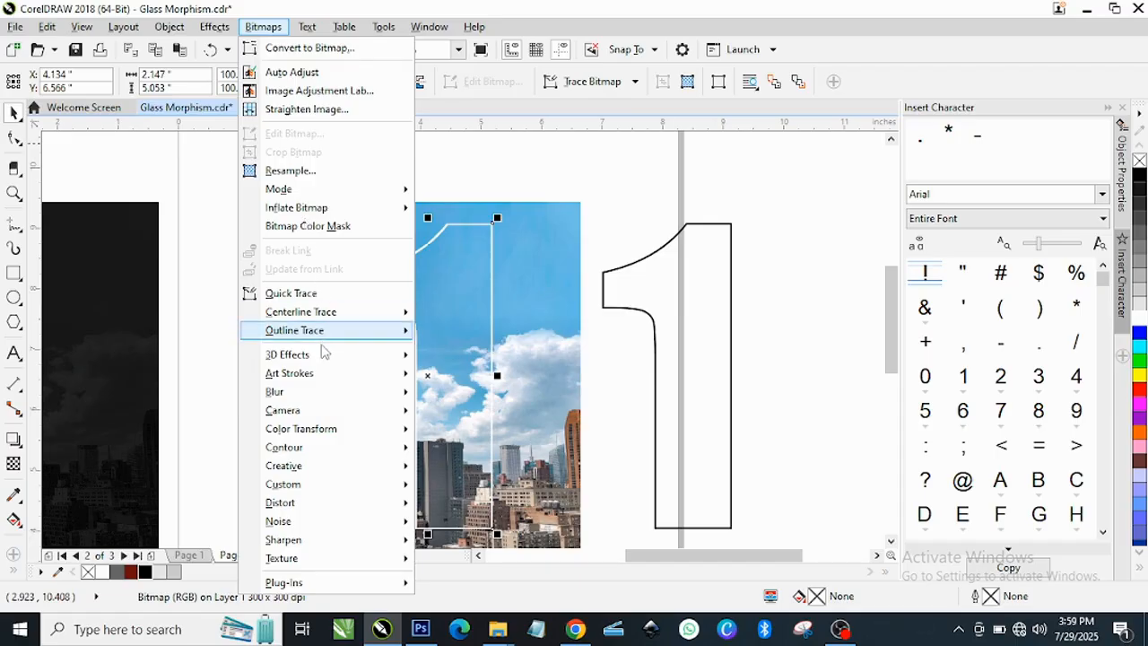
mouse_move(394, 392)
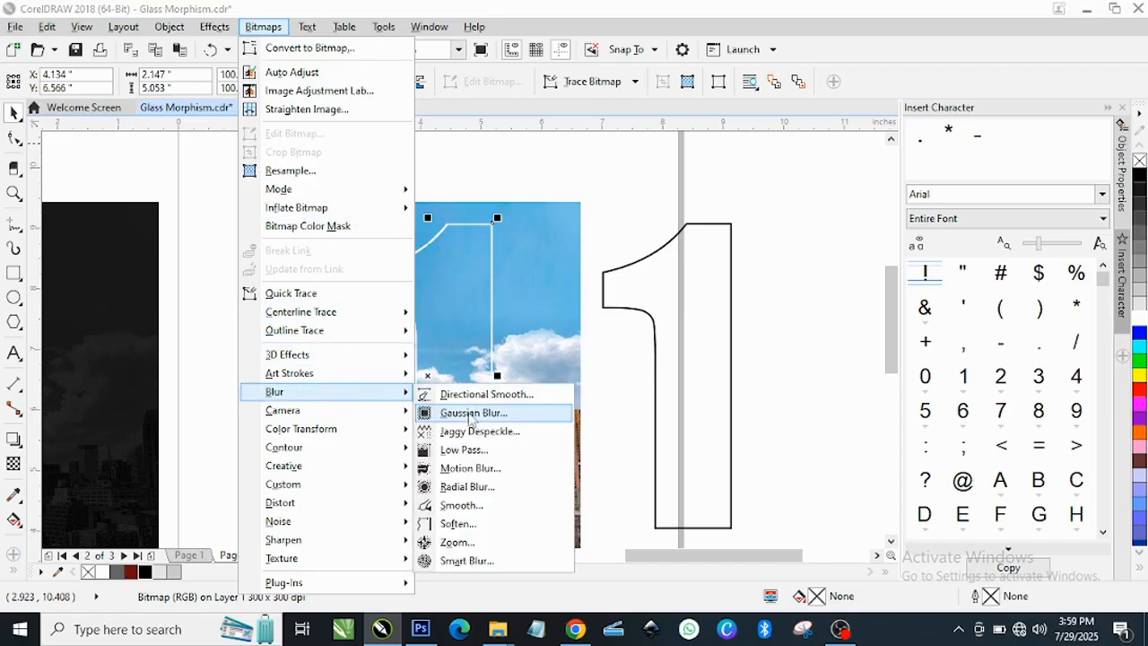
left_click(481, 416)
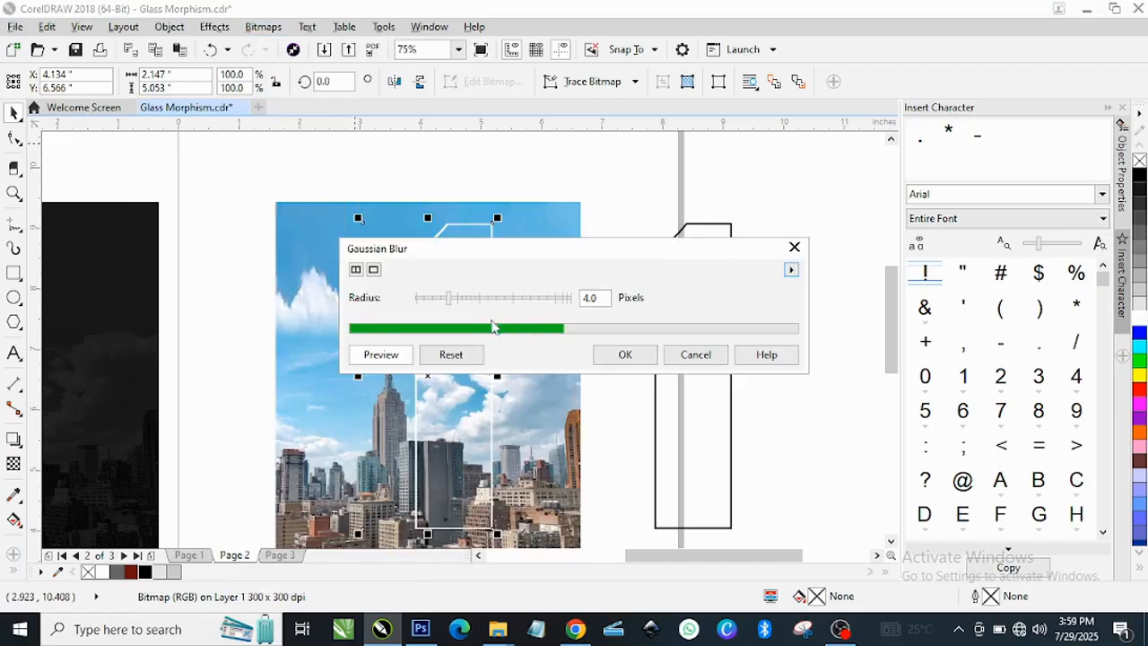
left_click_drag(491, 272, 630, 253)
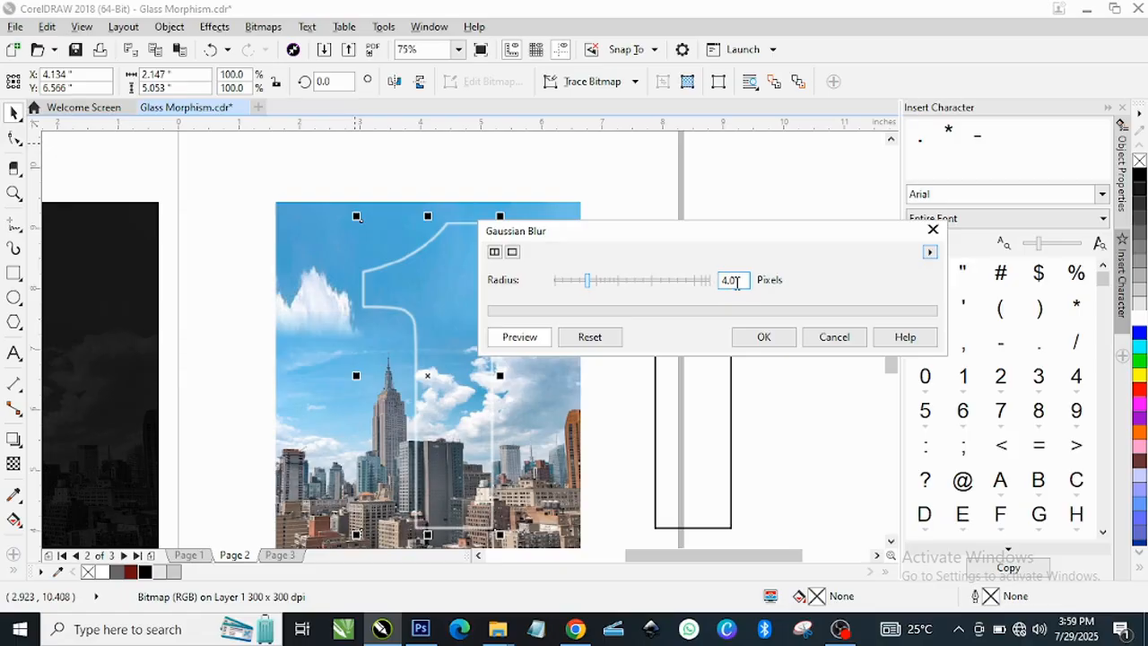
left_click(762, 338)
left_click(671, 194)
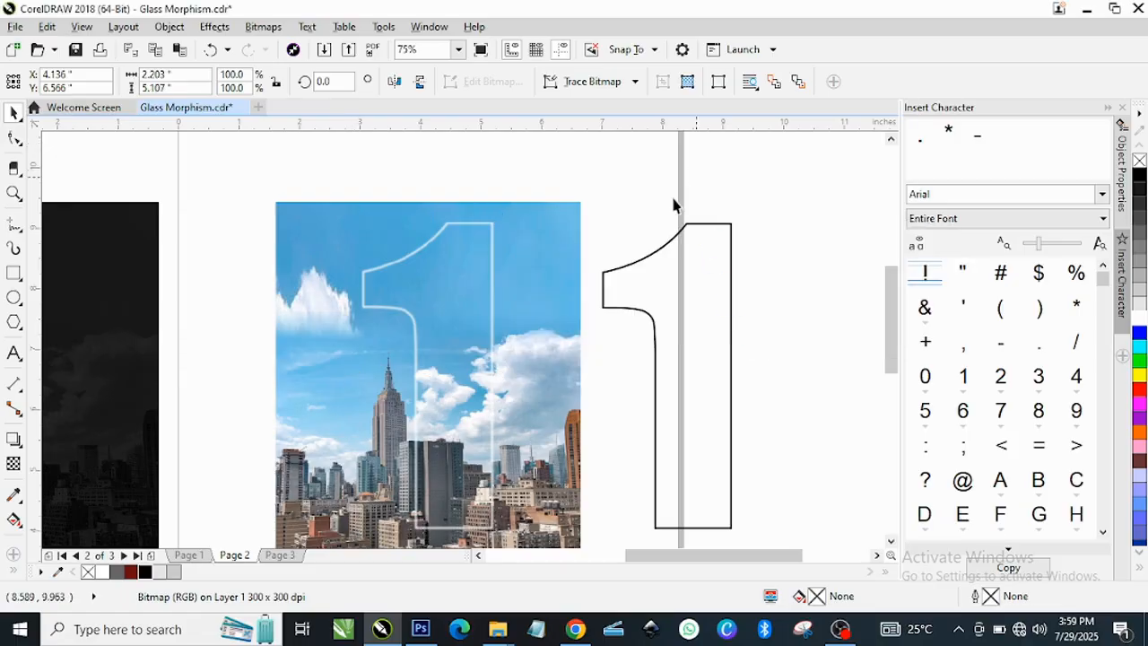
scroll(440, 280, "up", 2)
scroll(453, 278, "down", 4)
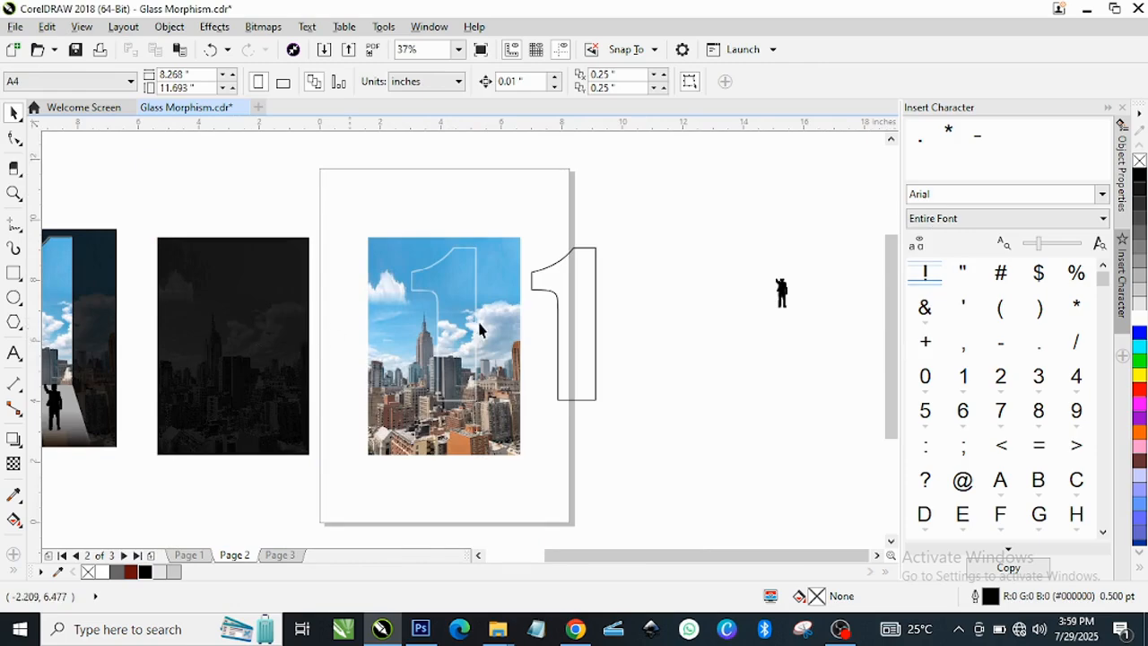
Centre the blurred white numeral horizontally on the black-outlined copy beside the photo.
left_click(585, 301)
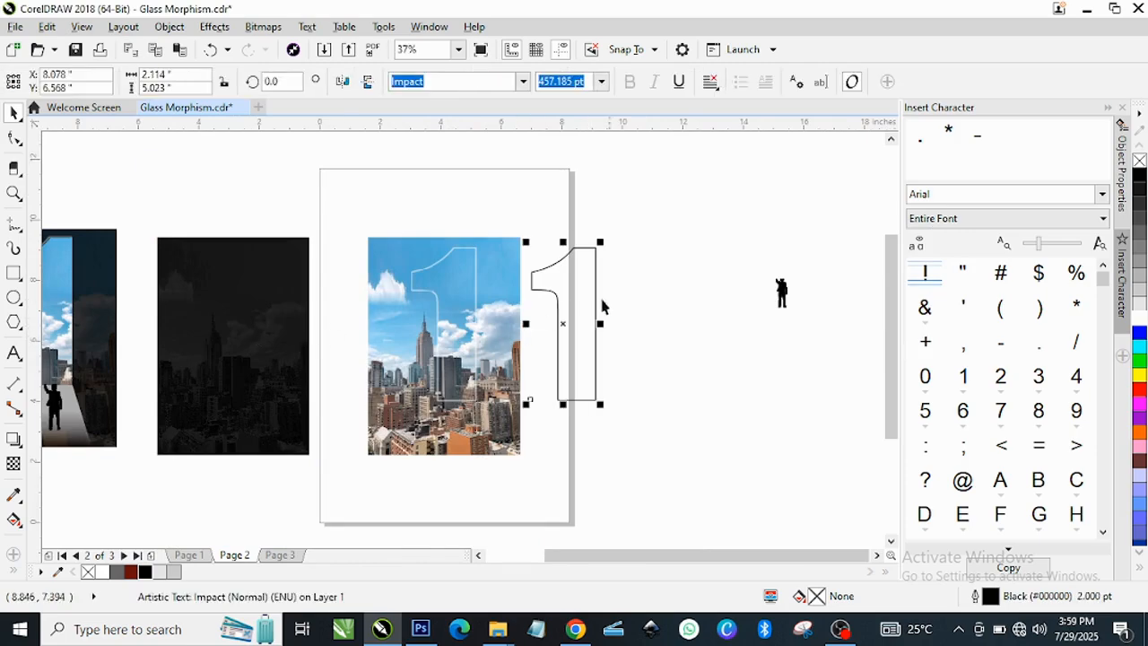
scroll(575, 301, "up", 4)
scroll(185, 337, "down", 2)
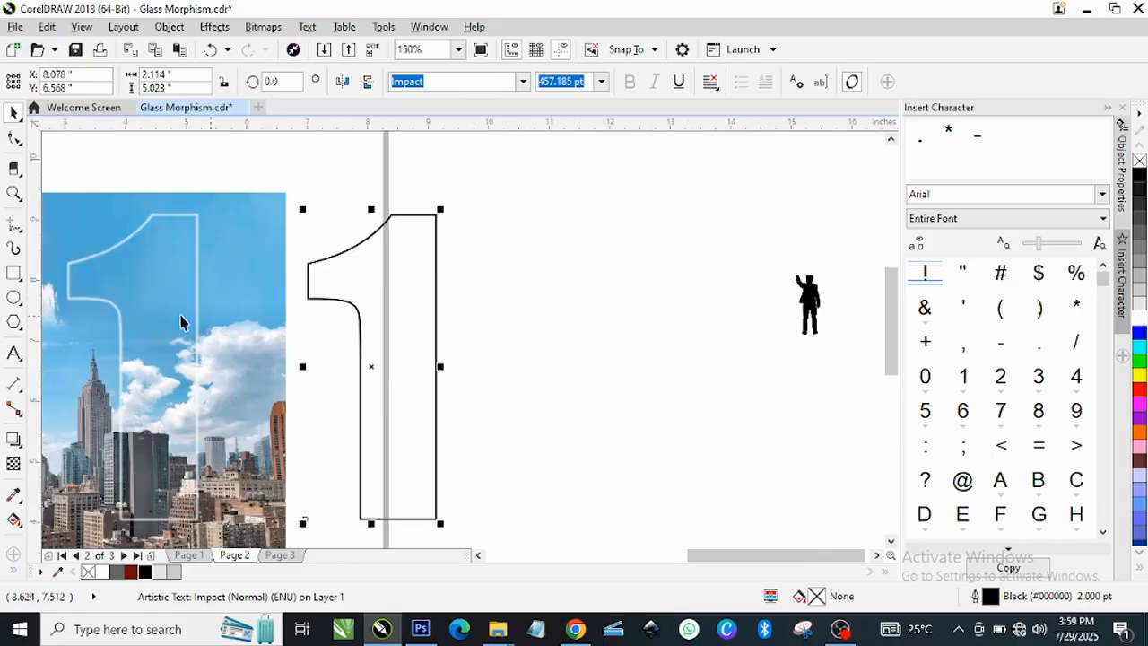
left_click(154, 320)
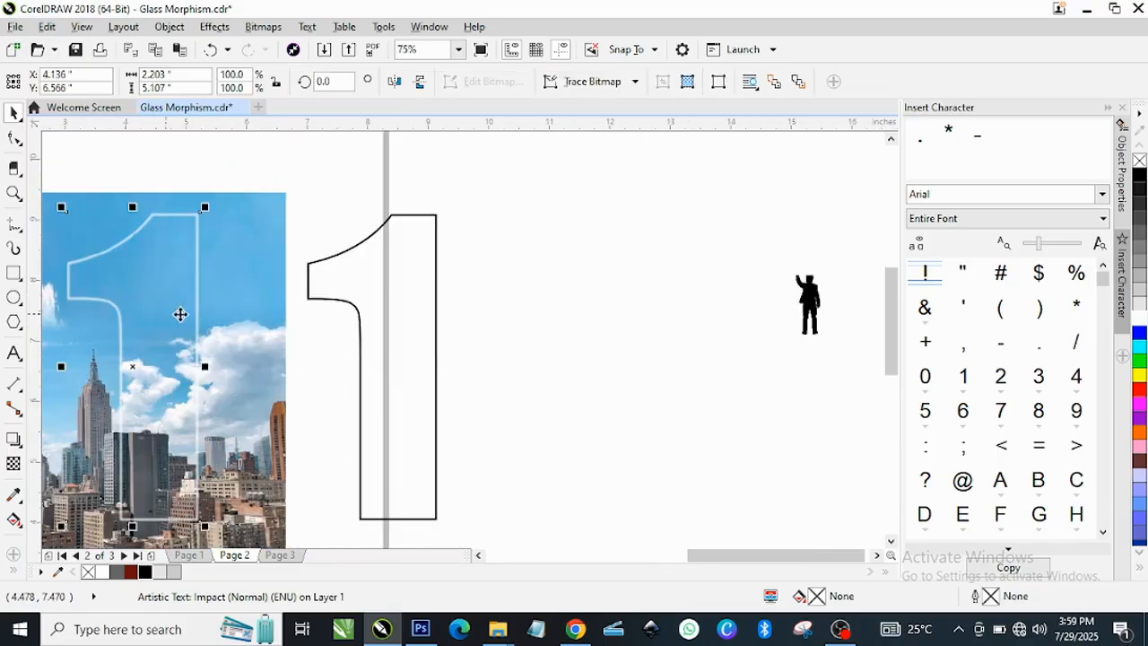
left_click(401, 326, "shift")
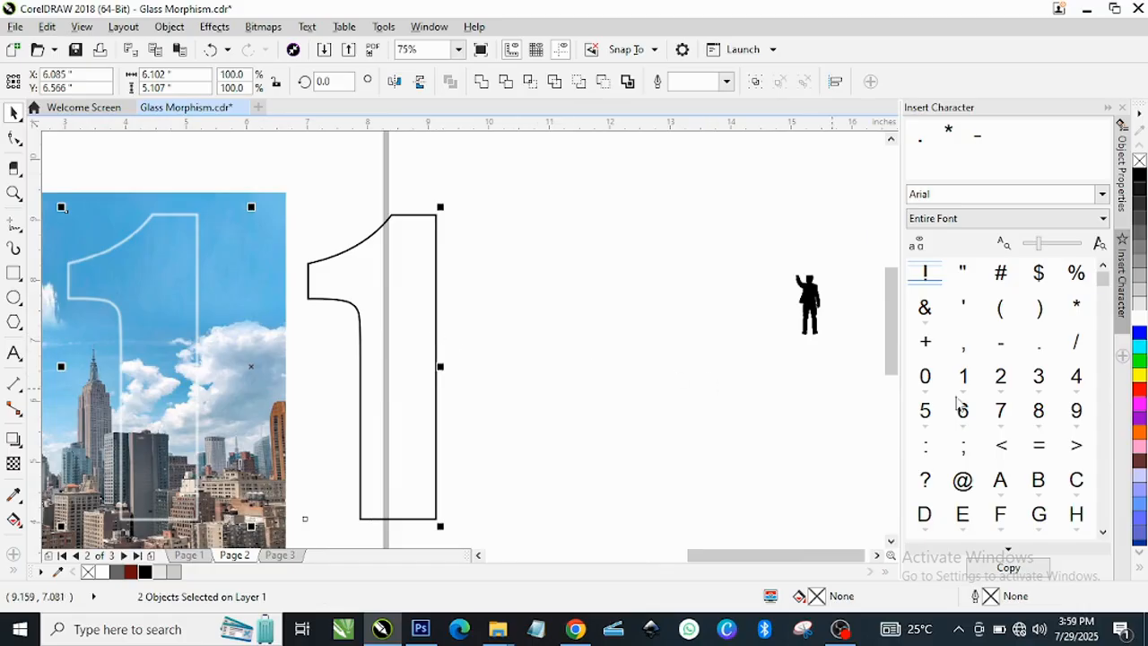
key("c")
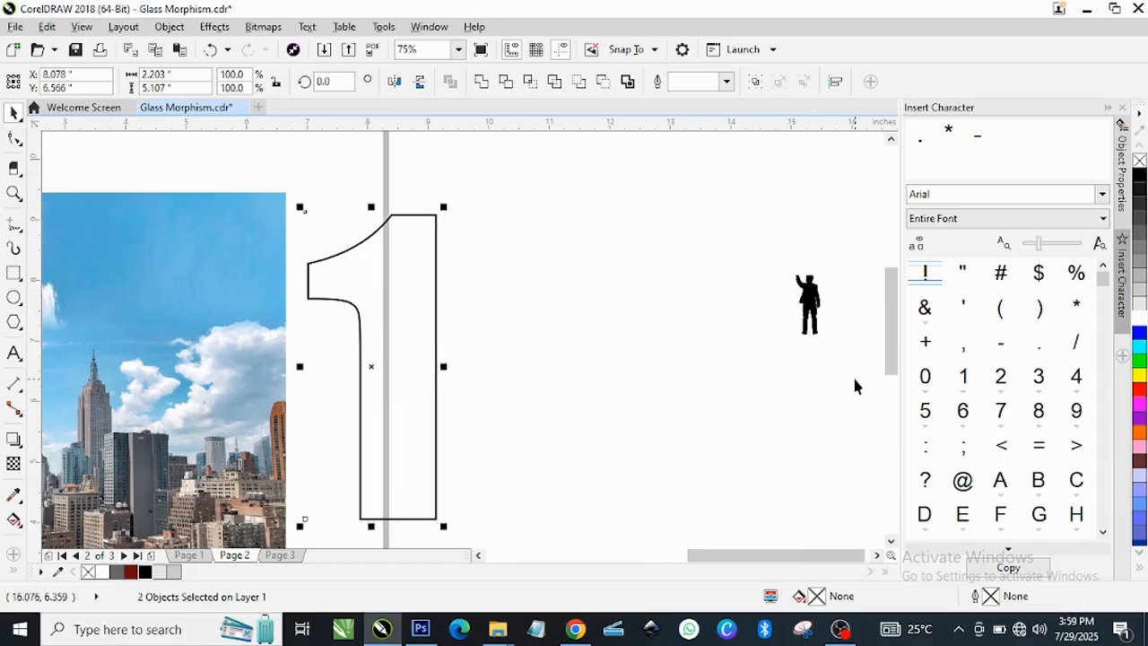
Undo centring the blurred white numeral on the black-outlined copy, repeat the alignment, and undo it again.
key("ctrl+z")
left_click(408, 335)
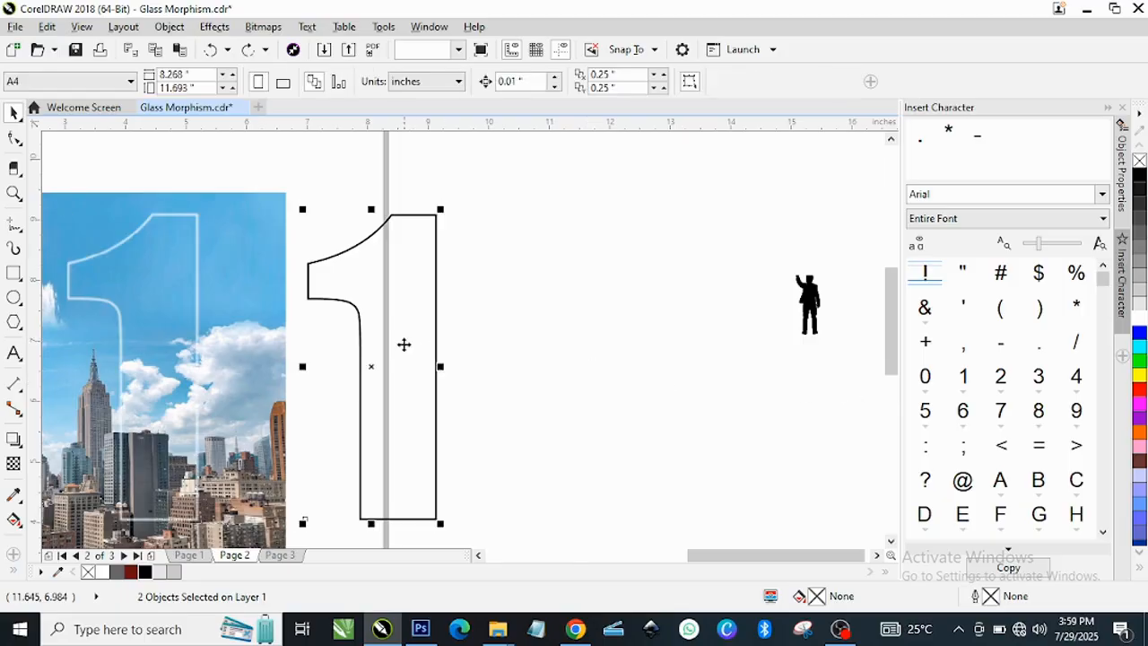
left_click(128, 325)
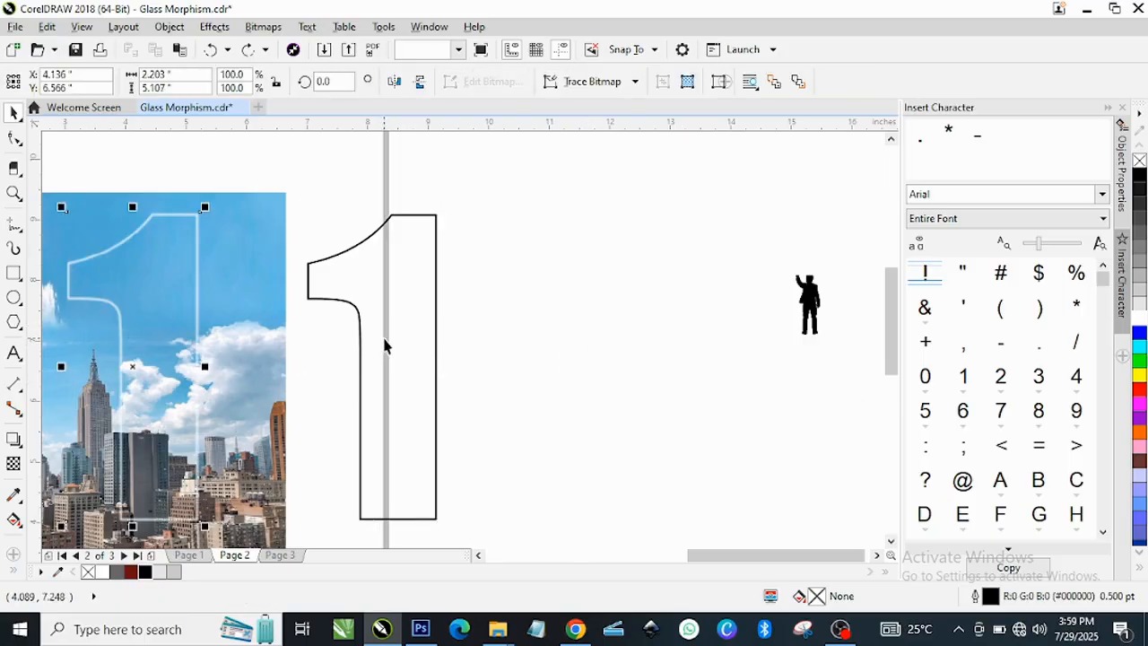
left_click(386, 338, "shift")
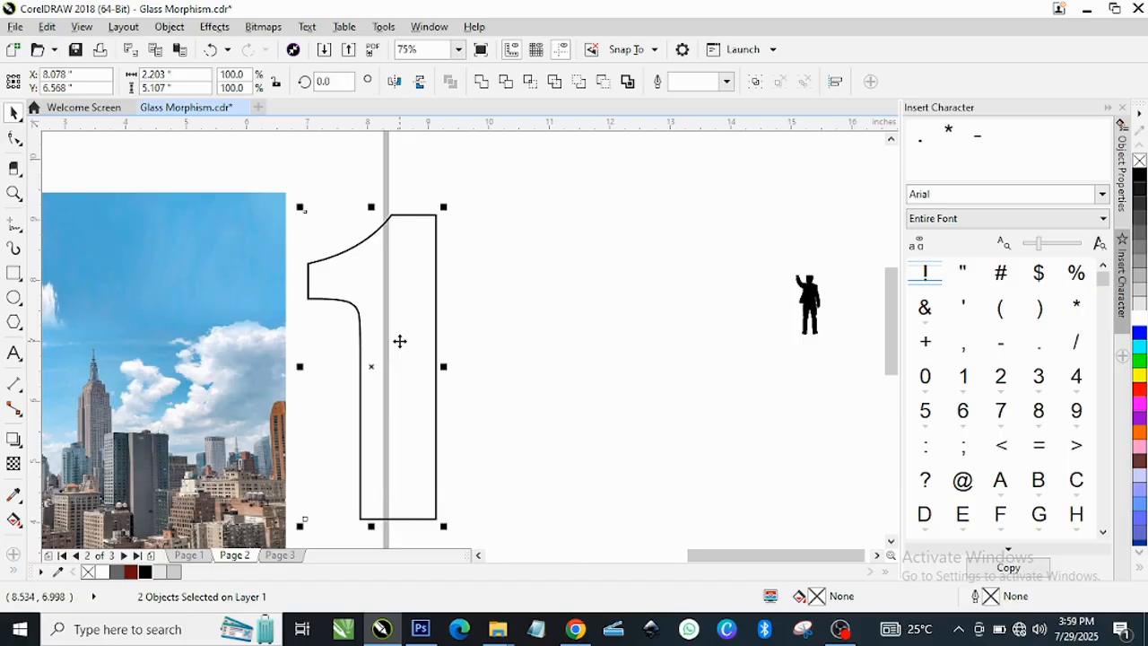
left_click(529, 344)
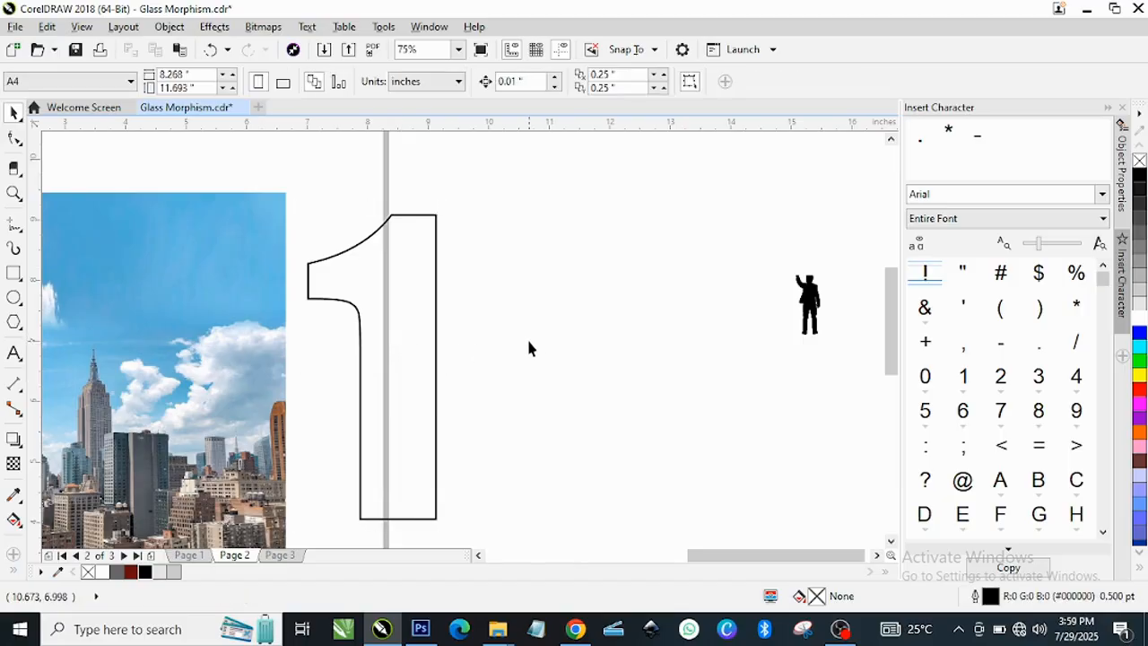
key("ctrl+z")
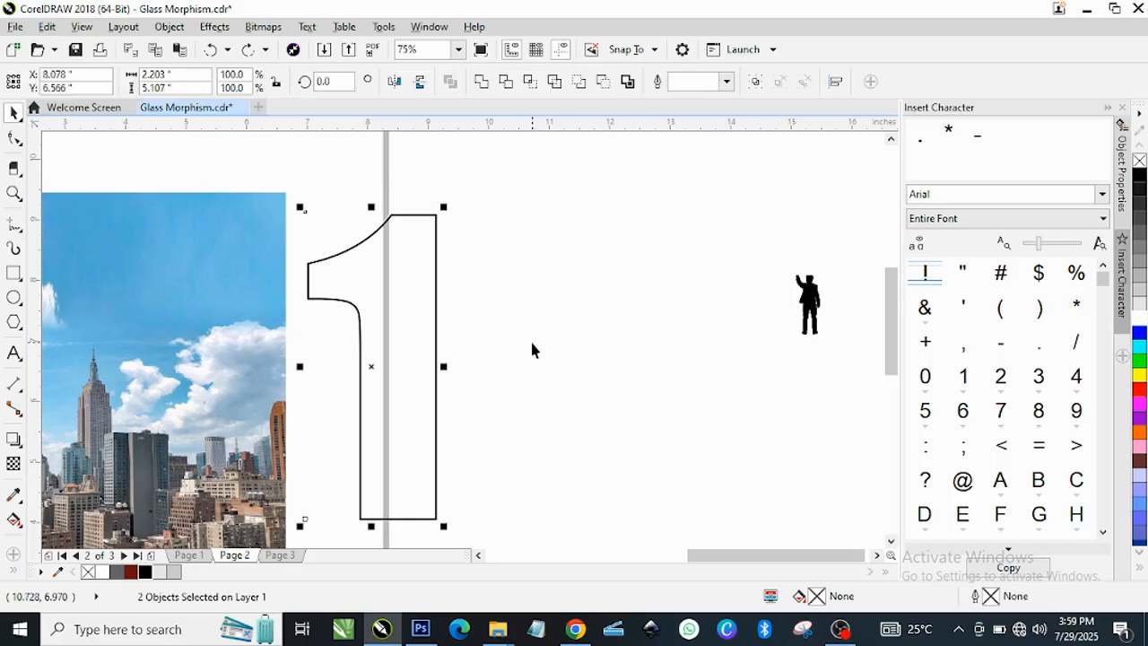
key("ctrl+z")
Centre the black-outlined numeral horizontally on the blurred white numeral over the colour photo.
scroll(534, 343, "down", 1)
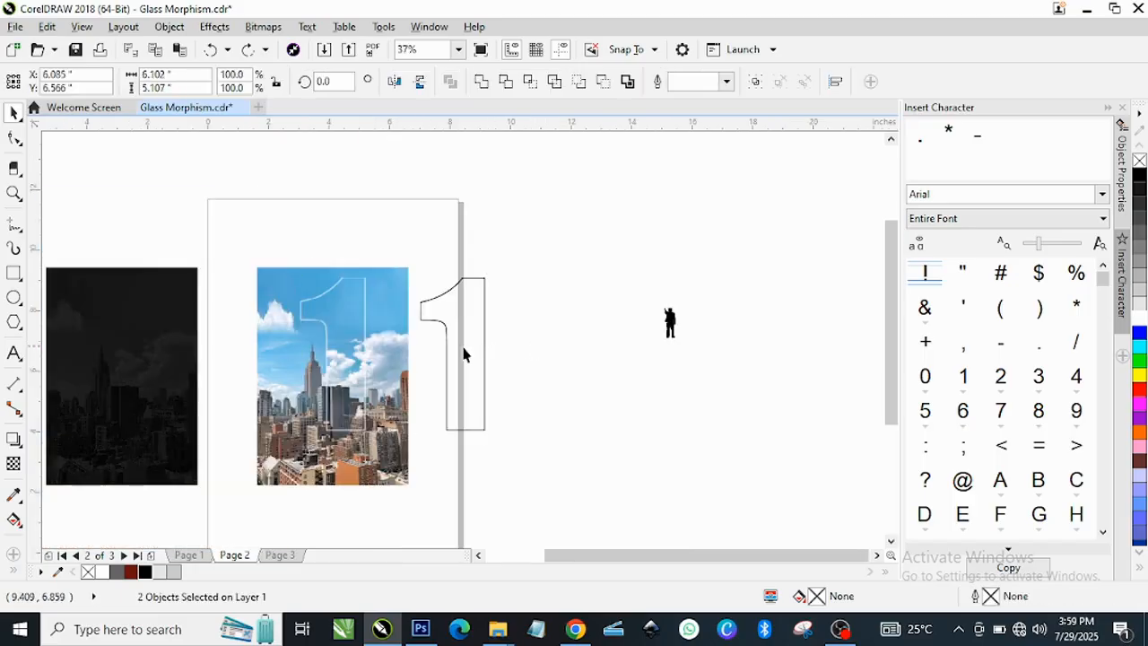
left_click(466, 351)
left_click(375, 349, "shift")
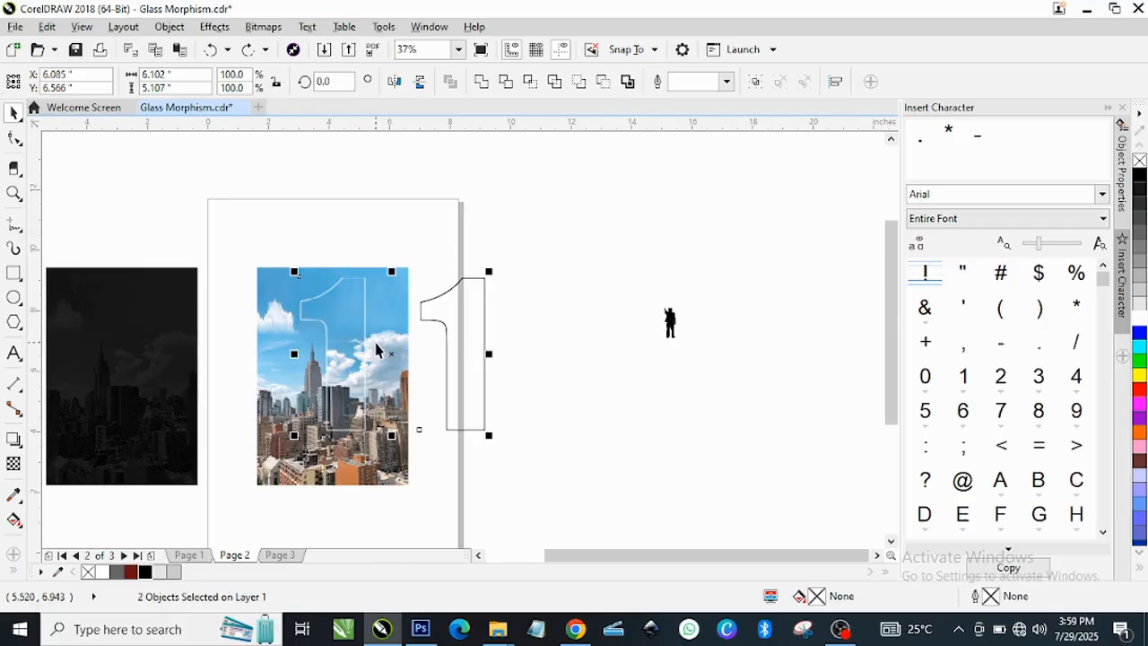
key("c")
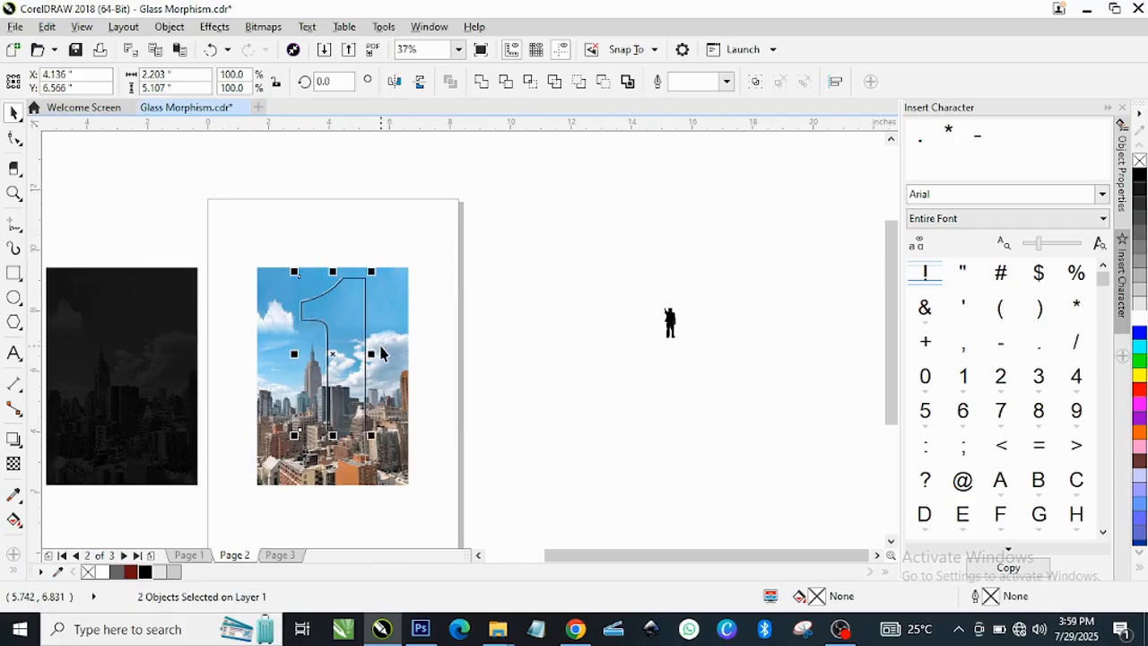
scroll(328, 323, "up", 2)
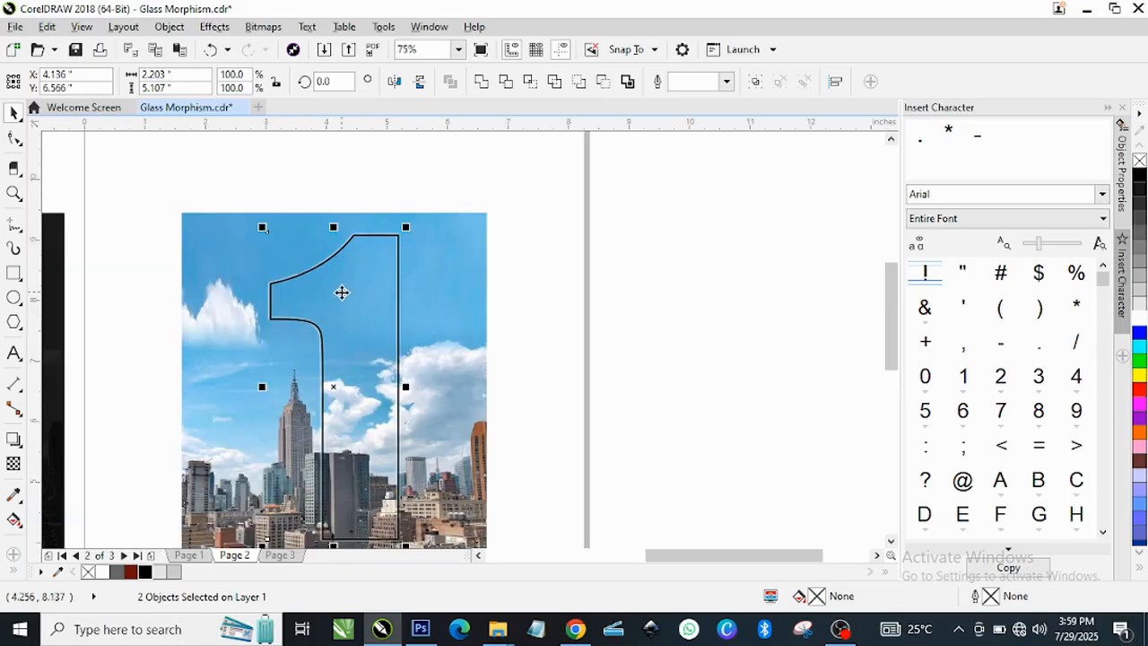
scroll(454, 308, "down", 2)
Centre the darkened photo horizontally on the colour photo so it covers it.
left_click(185, 341)
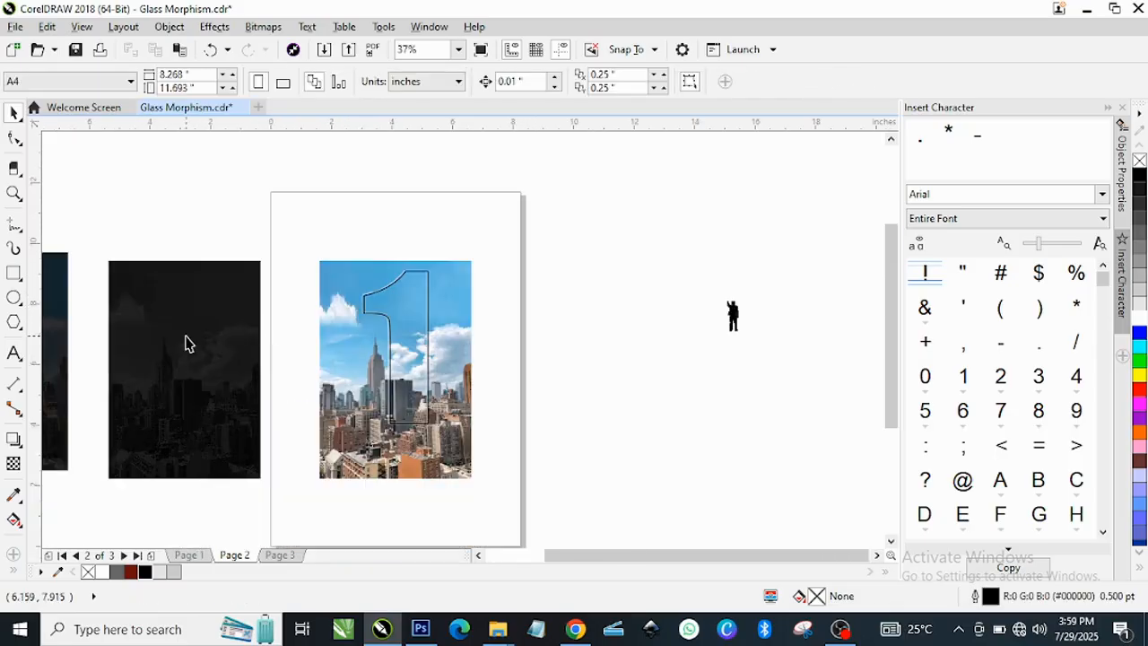
left_click(445, 320, "shift")
scroll(454, 314, "up", 2)
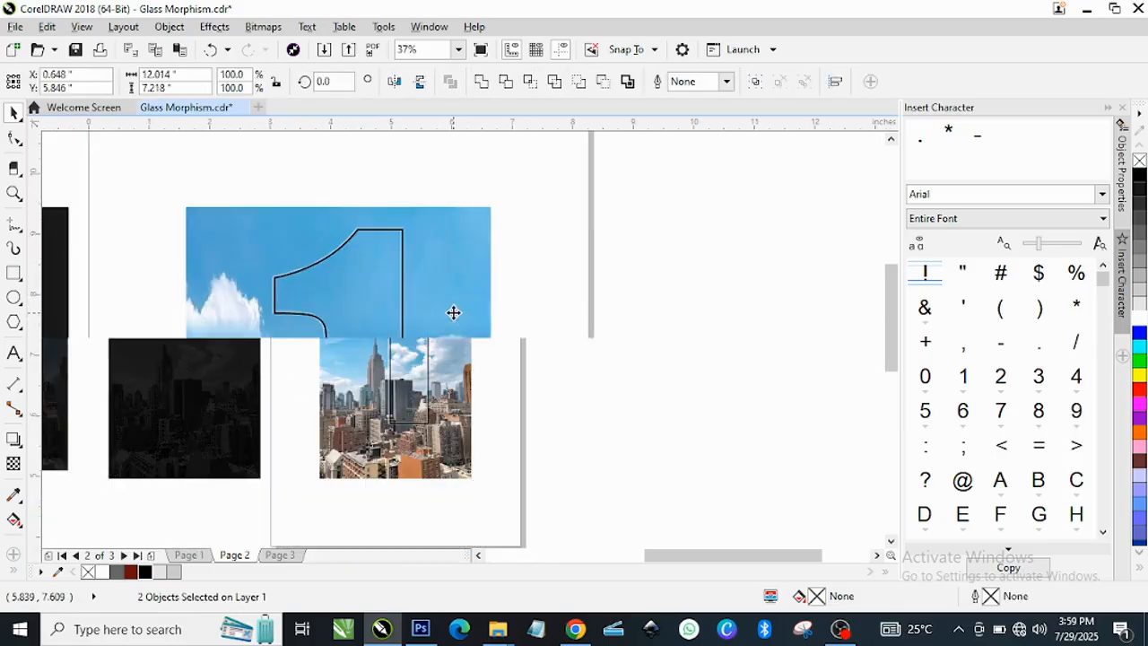
key("c")
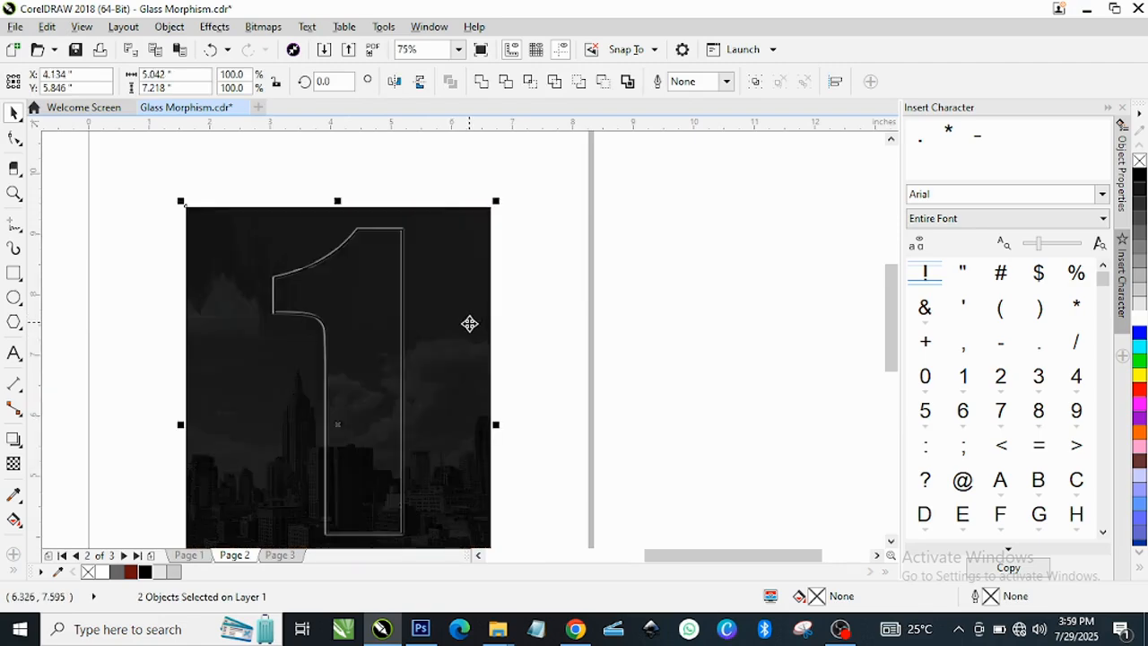
left_click(574, 312)
Try to PowerClip the darkened photo inside the black-outlined numeral, and undo it.
left_click(482, 313)
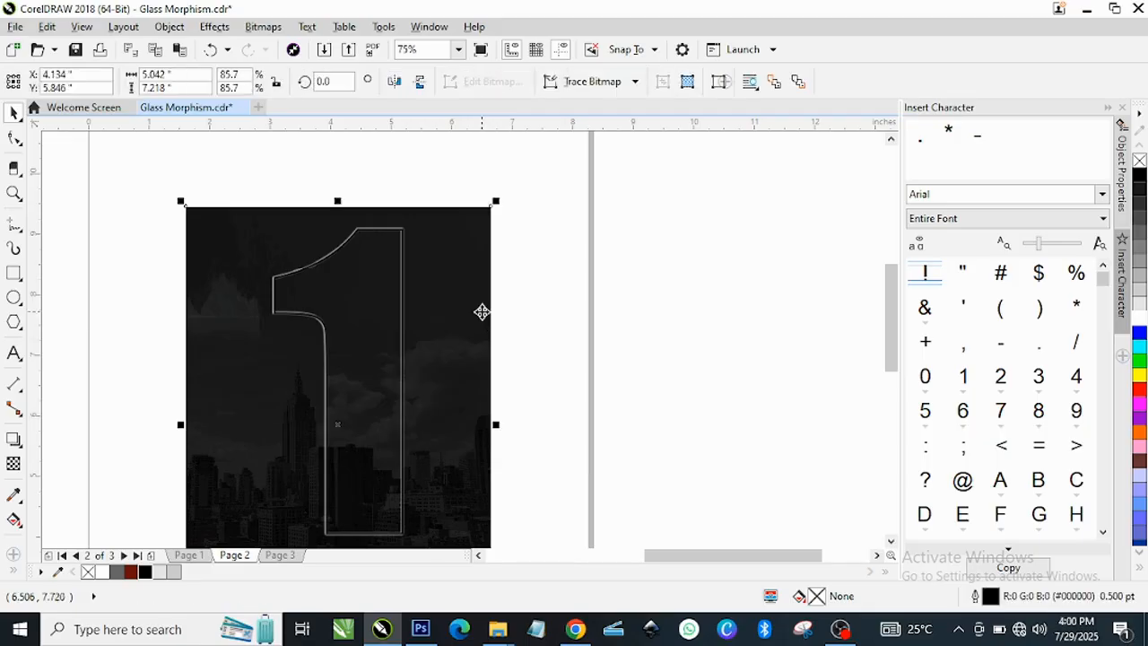
right_click(472, 287)
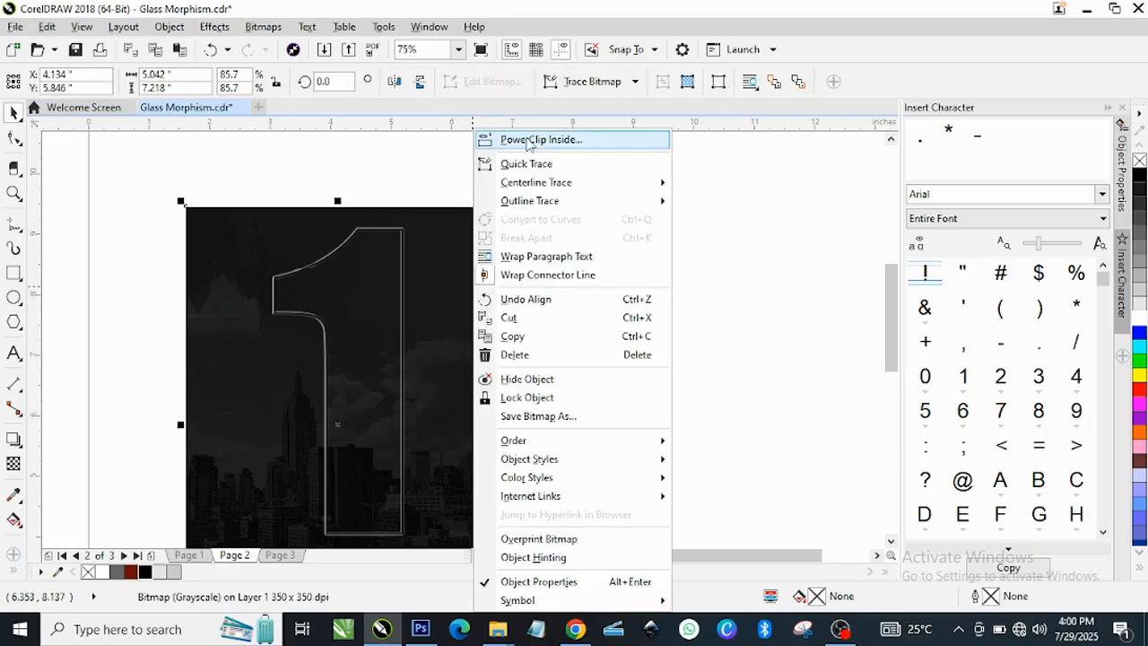
left_click(547, 138)
left_click(368, 310)
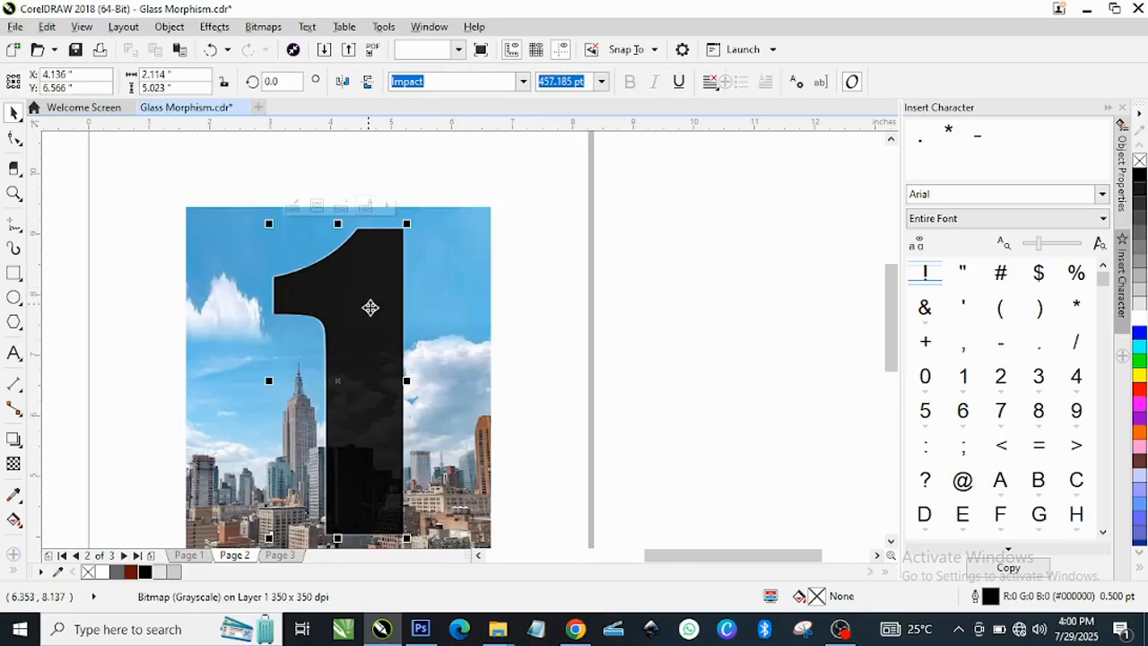
scroll(367, 297, "up", 3)
scroll(416, 331, "down", 3)
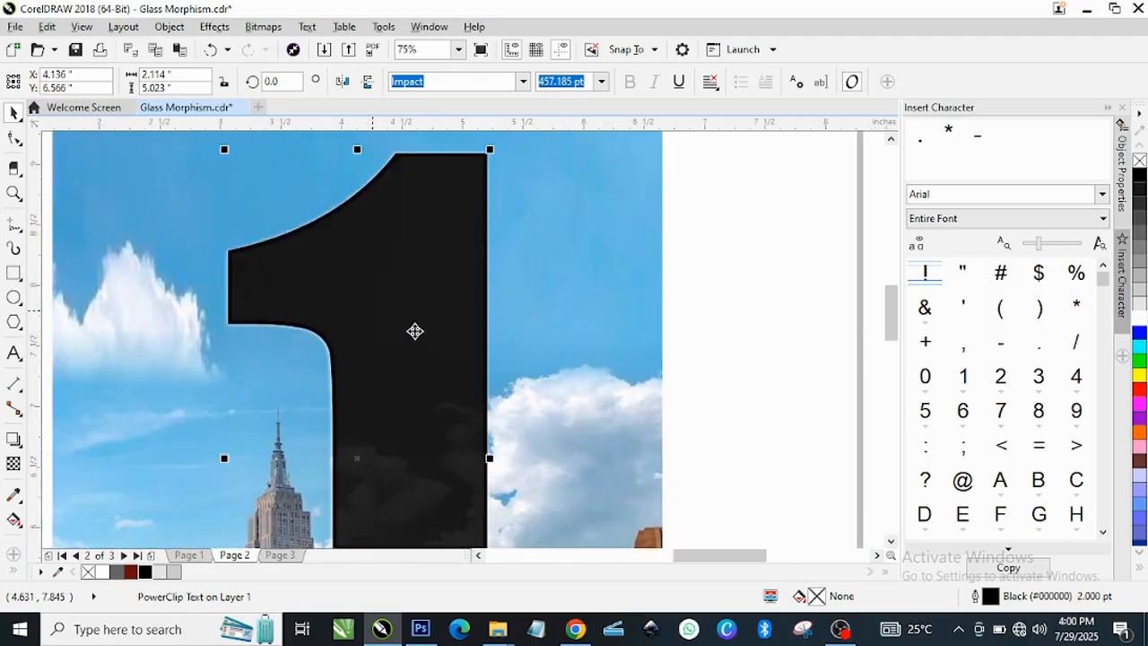
key("ctrl+z")
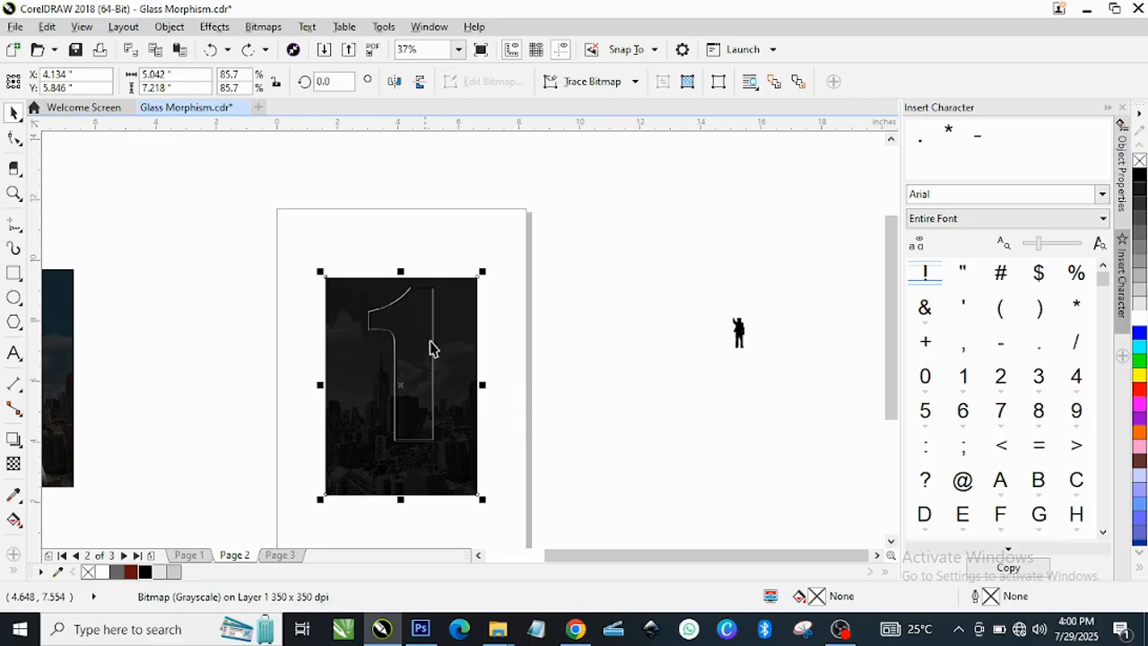
Send the darkened photo back in the stacking order, behind the colour photo.
scroll(460, 321, "up", 2)
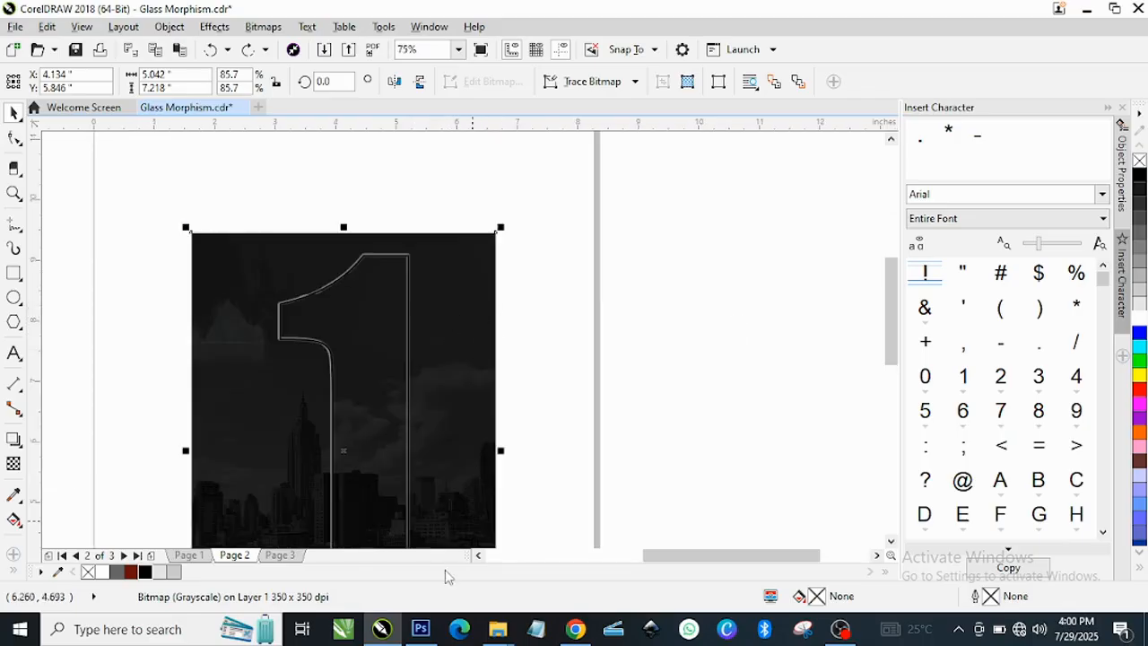
key("Delete")
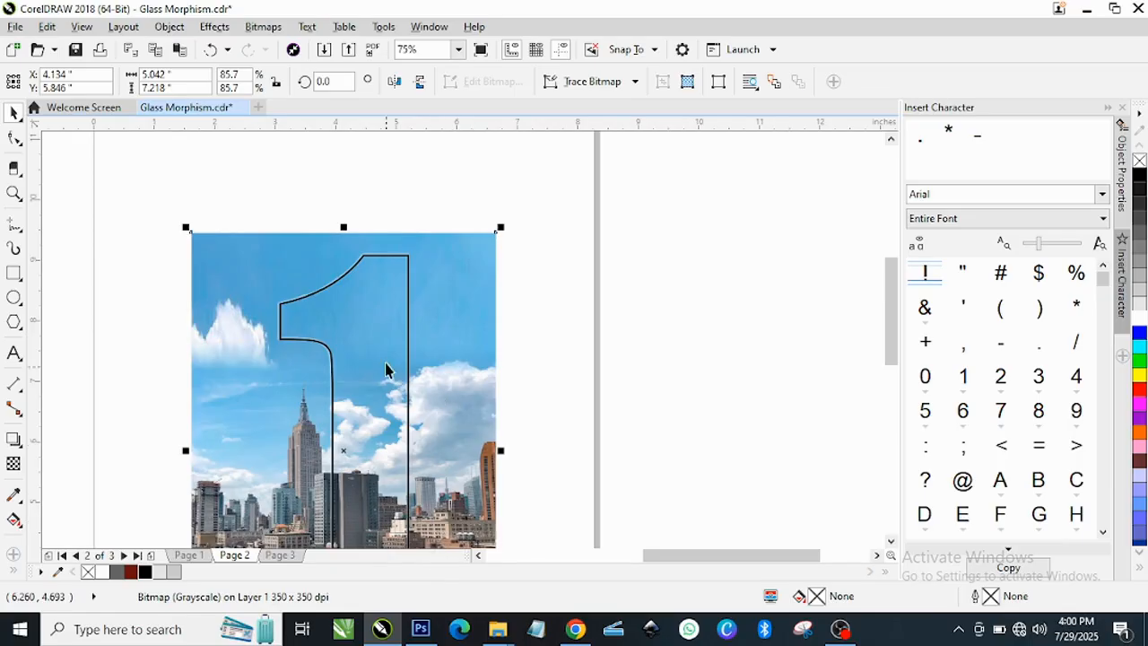
scroll(386, 346, "up", 2)
scroll(484, 322, "down", 2)
left_click(610, 314)
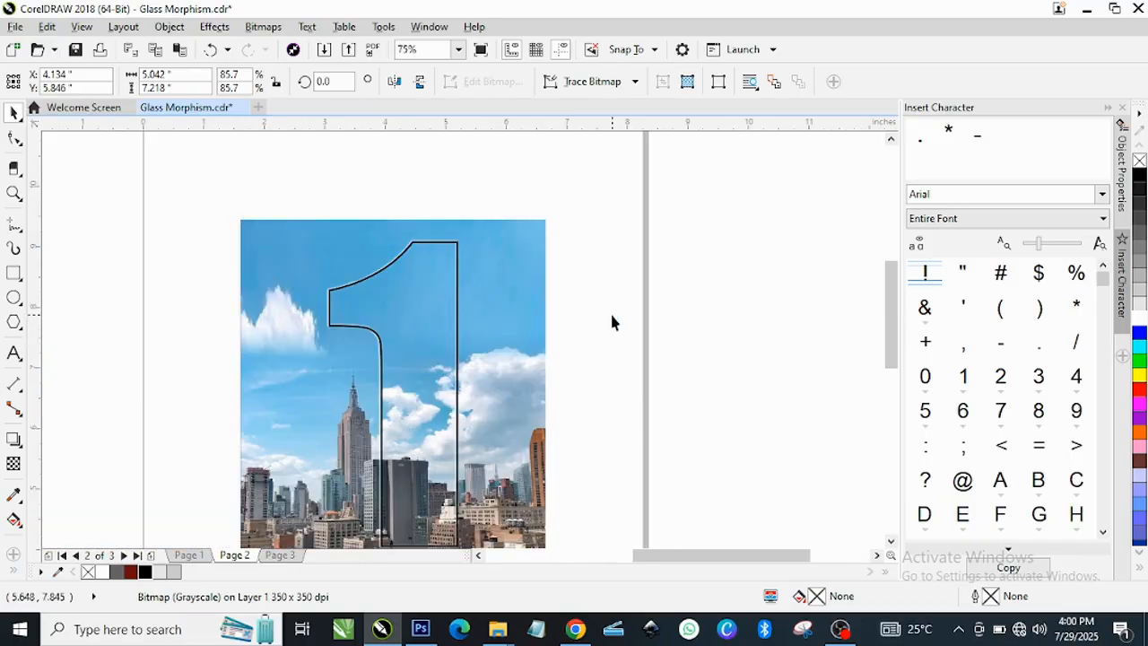
scroll(504, 300, "up", 1)
scroll(502, 309, "down", 1)
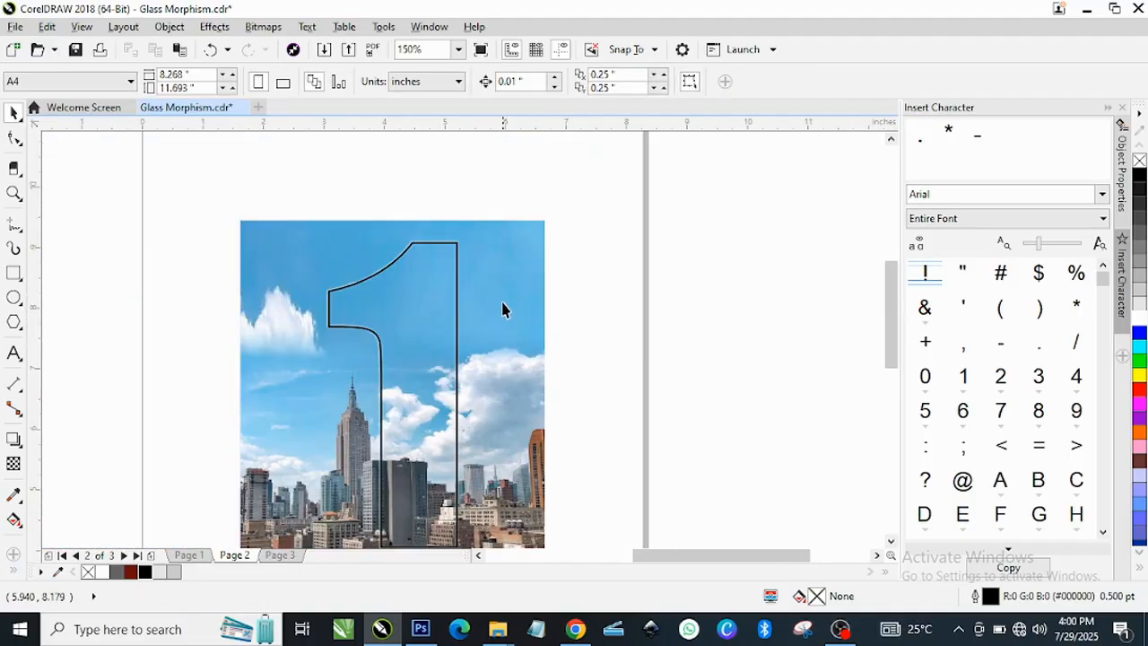
PowerClip the colour city photo inside the black-outlined numeral 1.
left_click(492, 324)
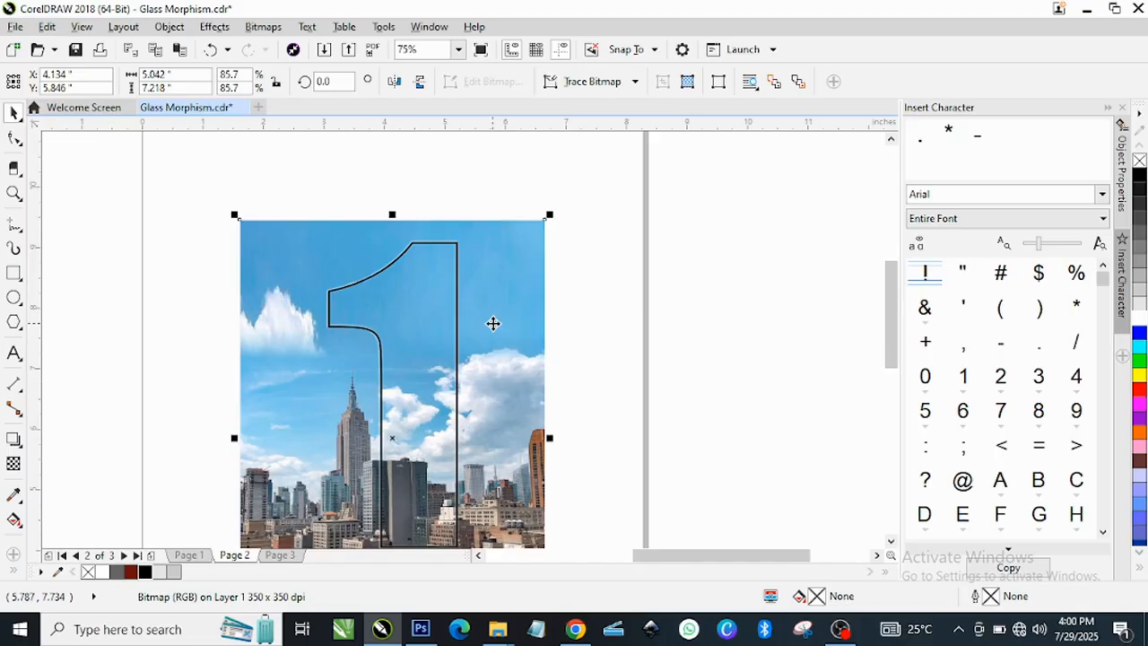
right_click(492, 323)
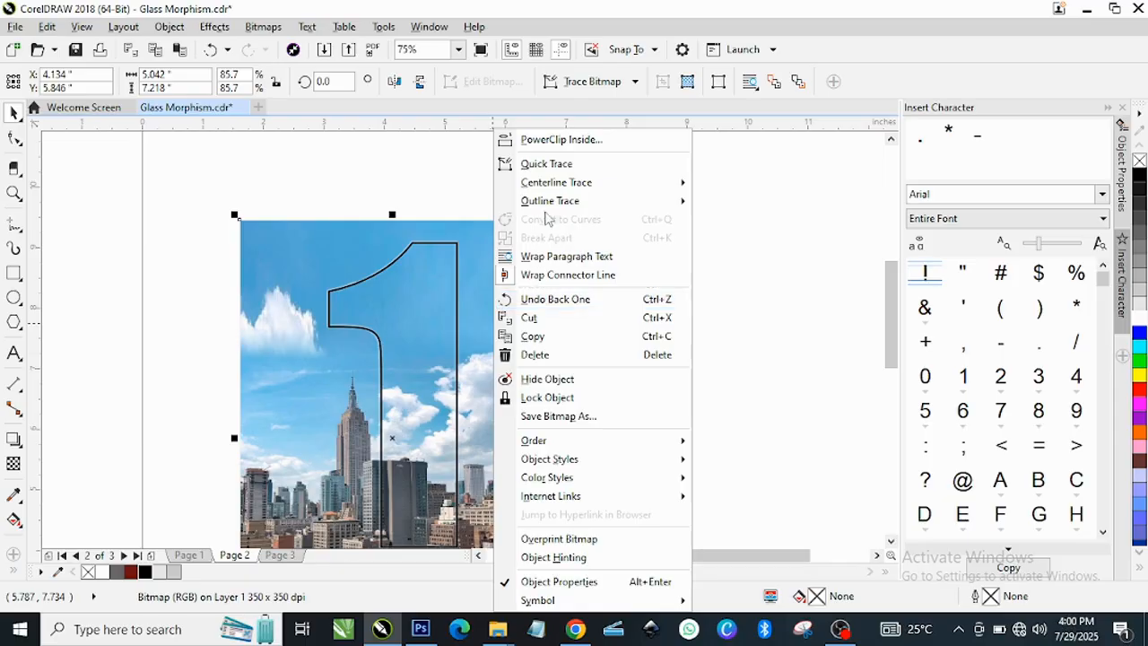
left_click(571, 142)
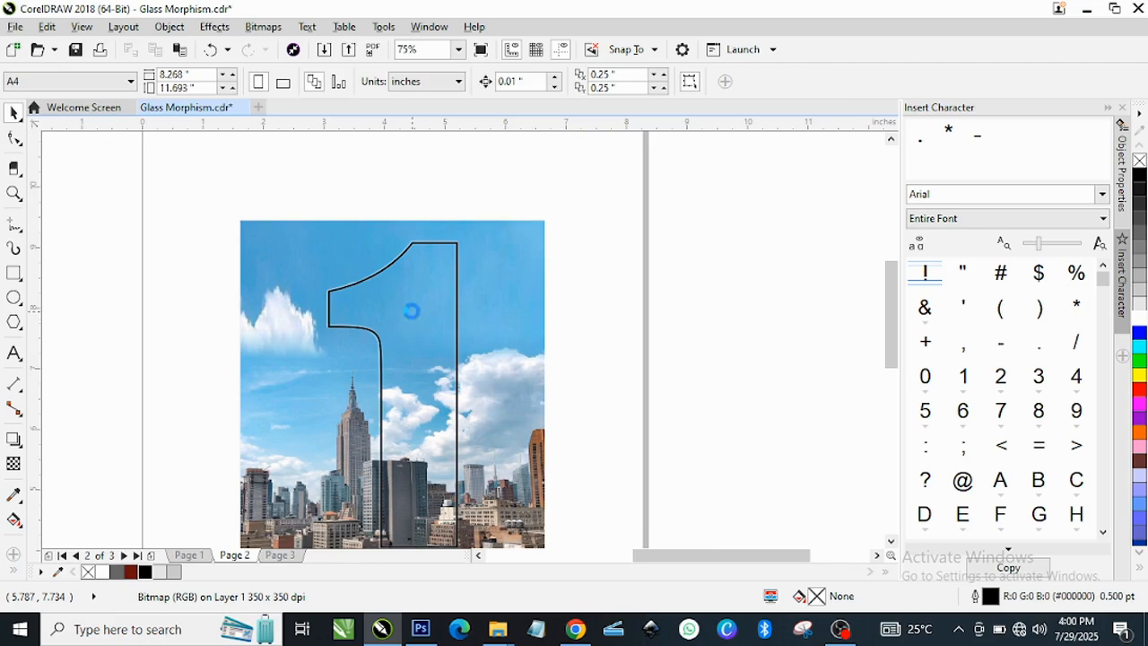
scroll(393, 303, "up", 1)
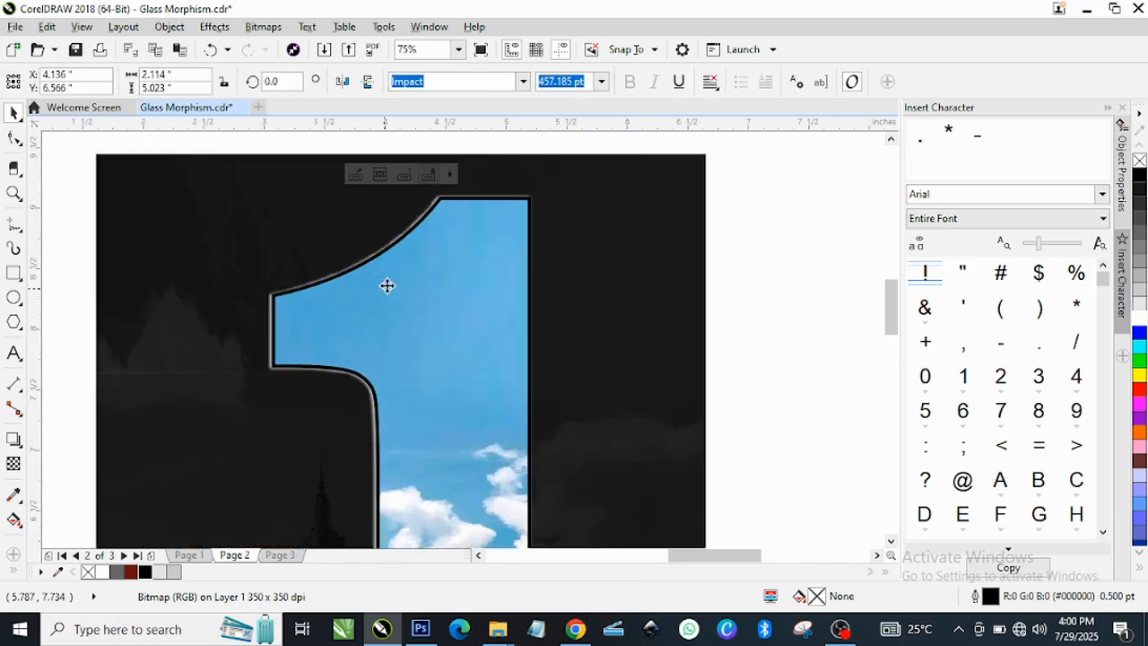
Remove the black outline from the photo-filled numeral so only the blurred white edge surrounds it.
scroll(291, 302, "up", 2)
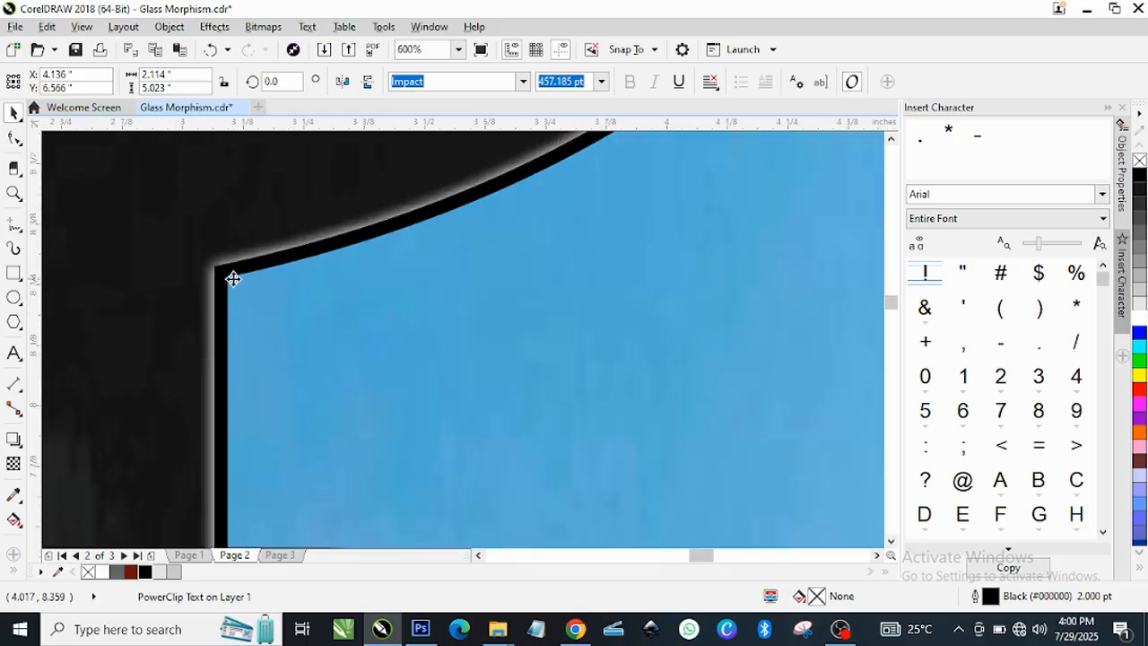
scroll(235, 279, "up", 1)
scroll(232, 287, "down", 1)
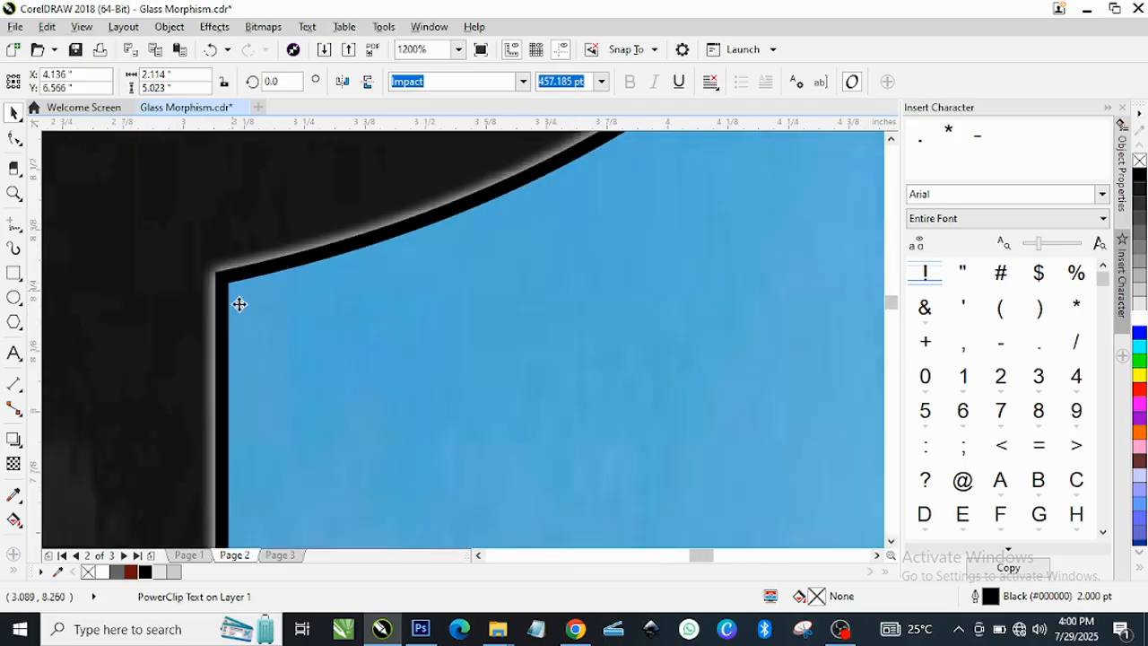
right_click(1139, 161)
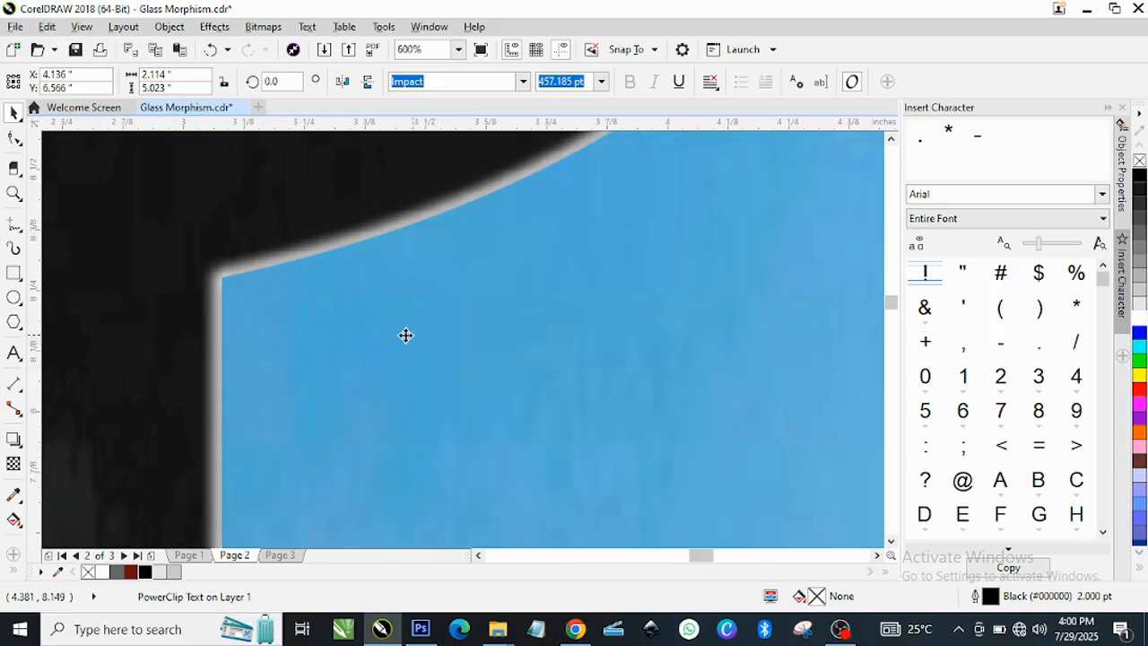
scroll(377, 341, "down", 3)
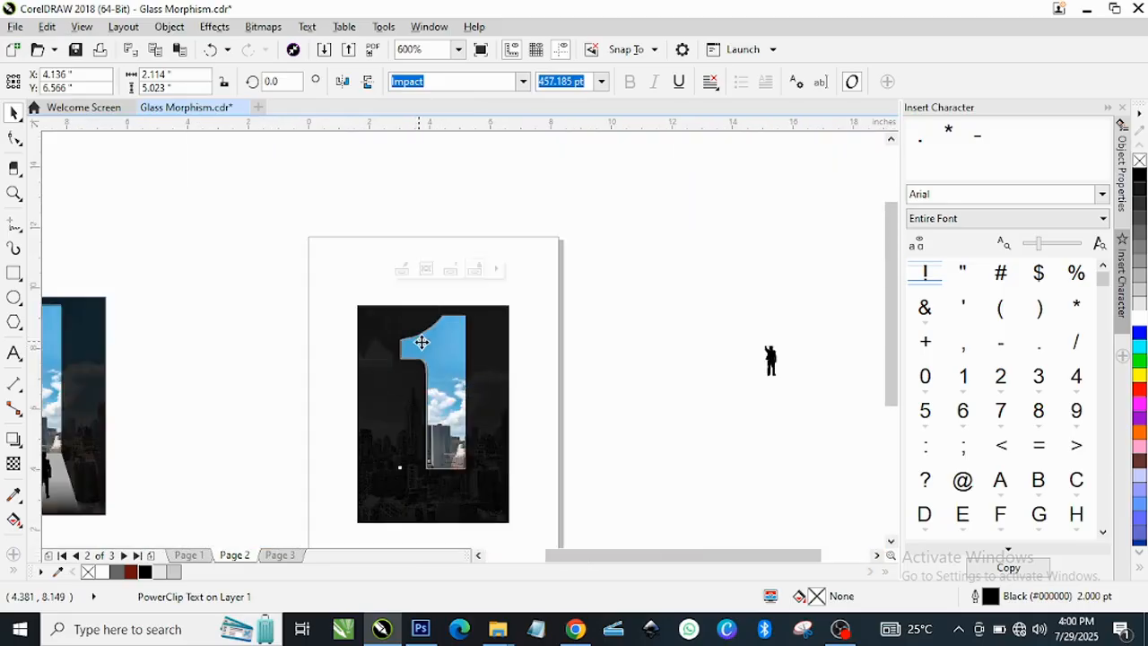
scroll(440, 359, "up", 1)
scroll(469, 394, "up", 3)
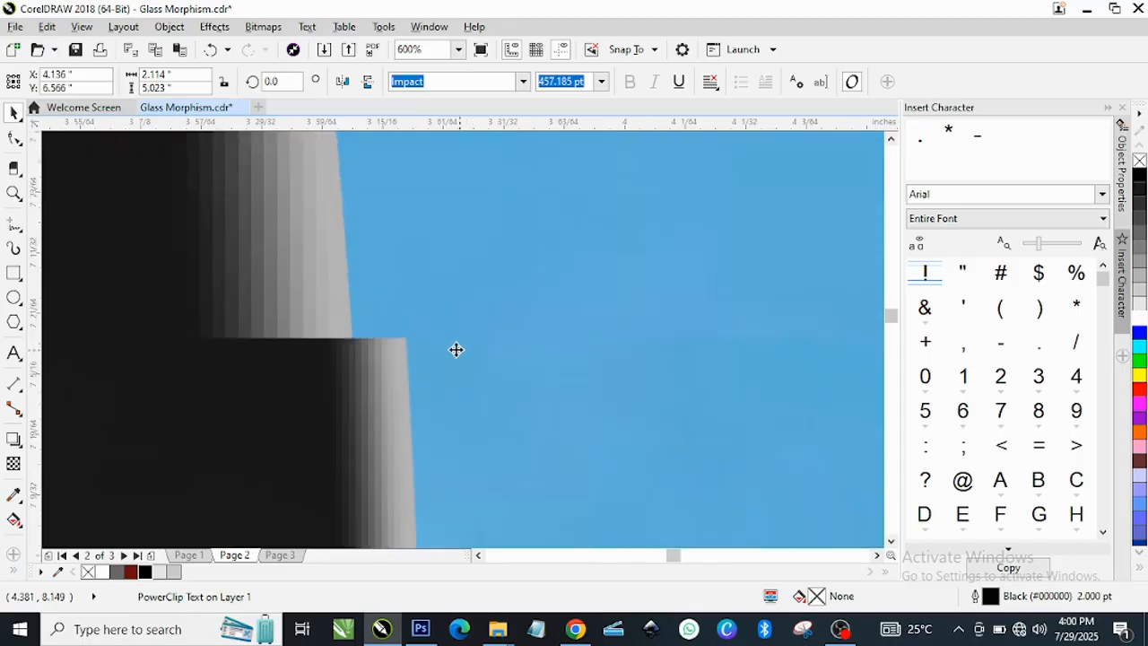
scroll(482, 343, "down", 5)
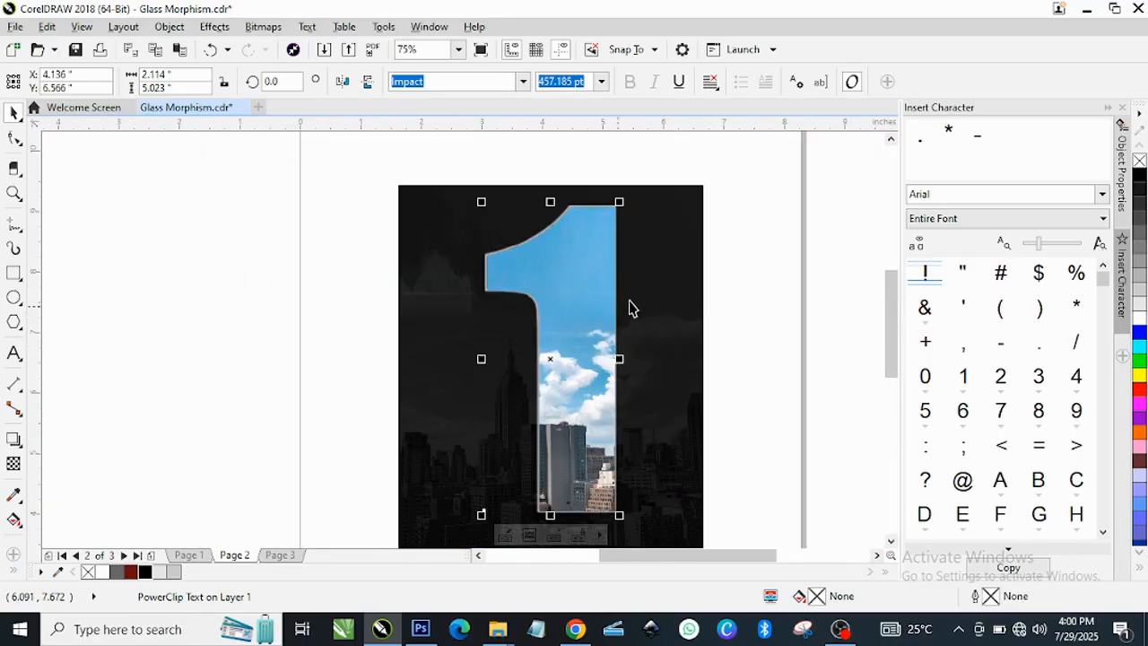
Draw a rectangle about 1.25 by 1.70 inches directly below the numeral's foot, starting at its lower-left corner.
scroll(558, 350, "down", 2)
scroll(661, 500, "up", 2)
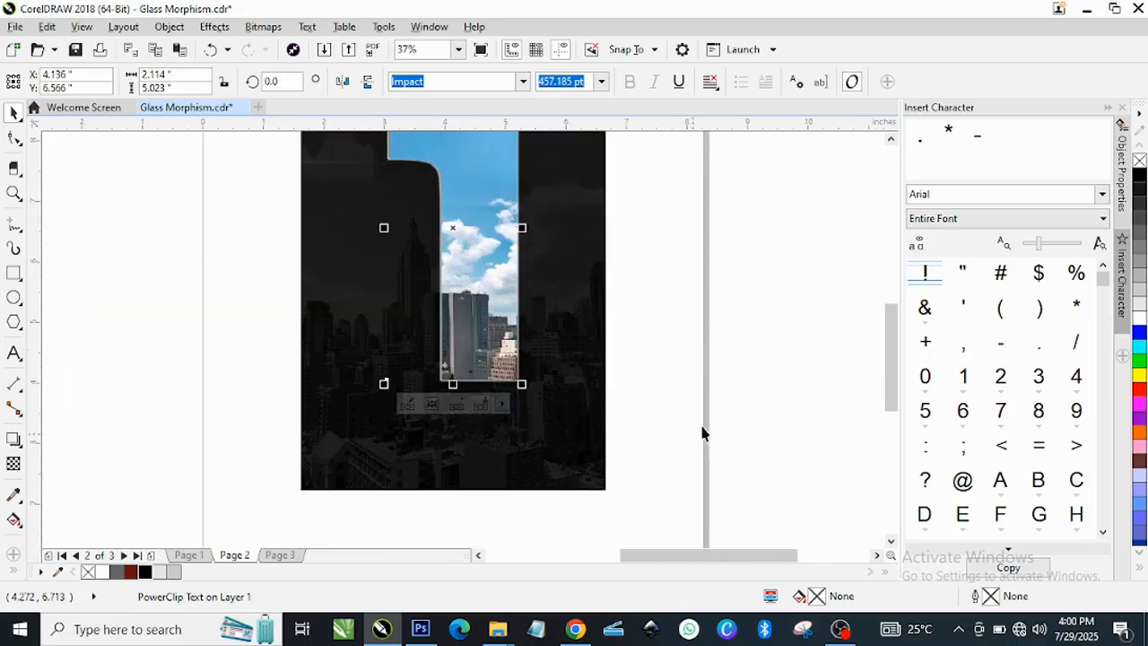
scroll(408, 448, "up", 2)
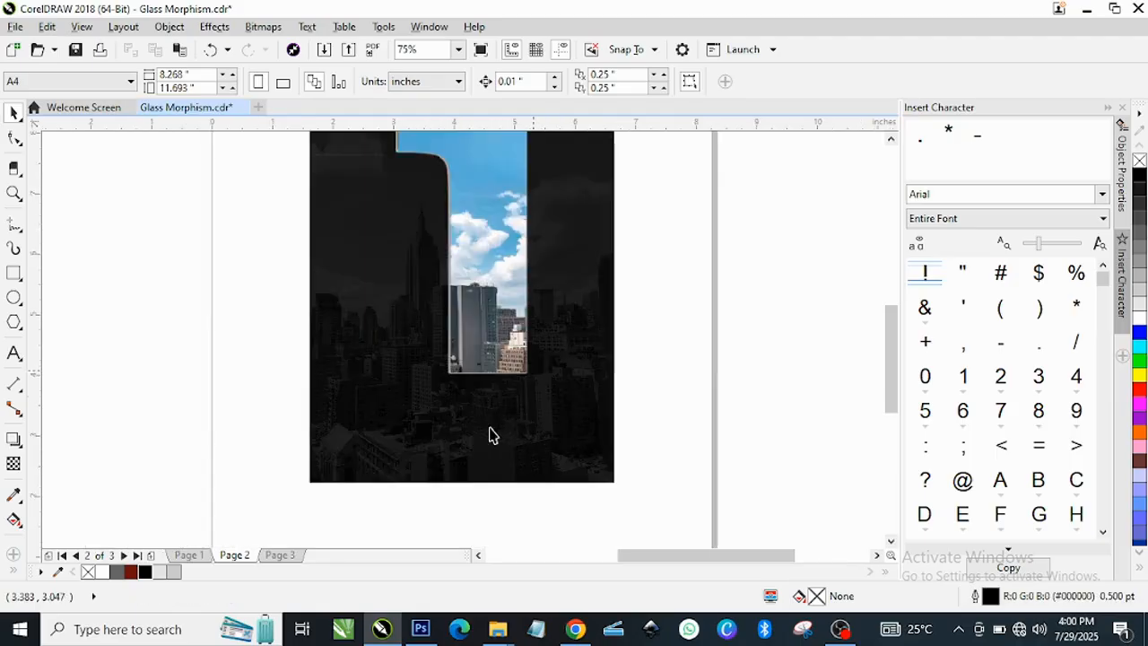
left_click(14, 273)
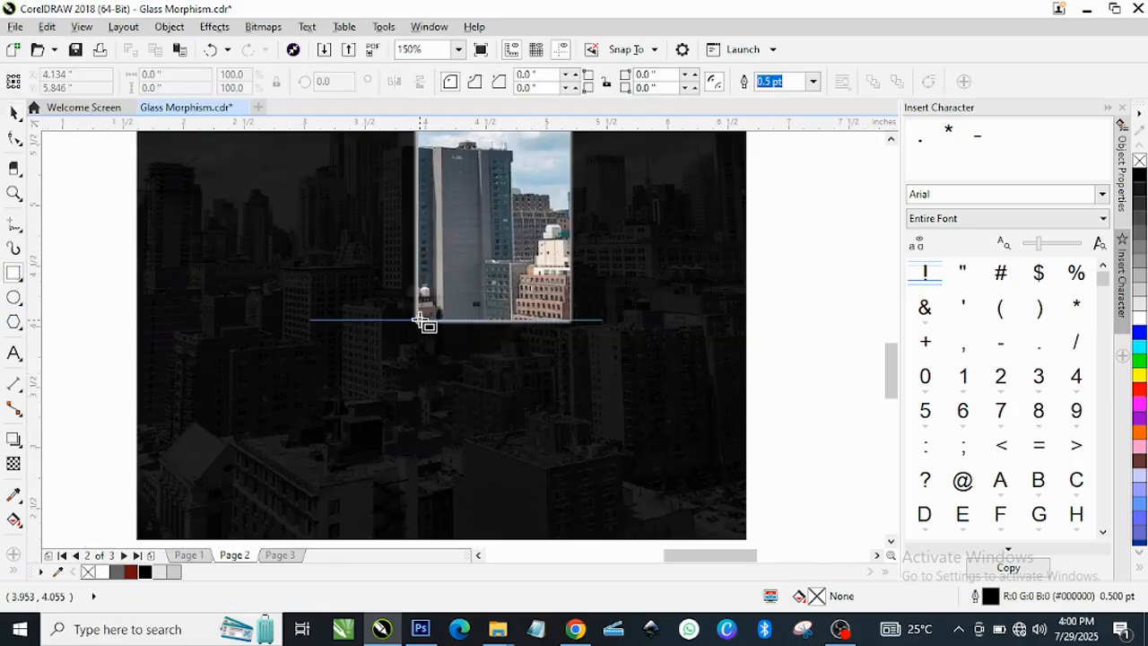
left_click_drag(421, 321, 574, 523)
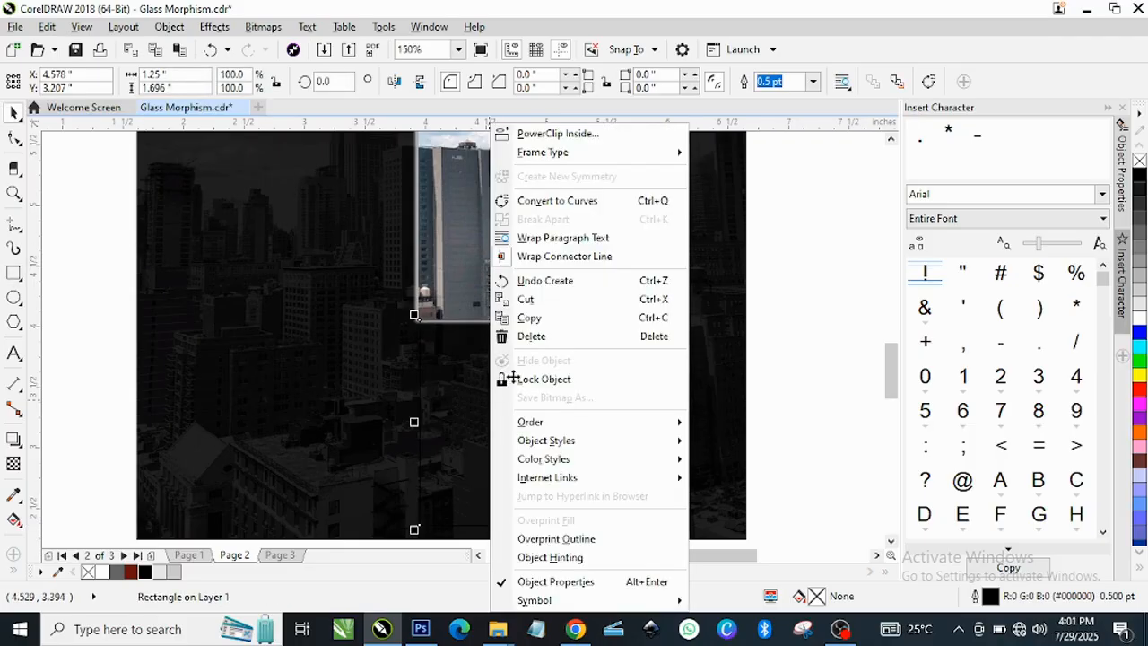
Convert the rectangle below the numeral to curves and colour its outline white.
right_click(489, 400)
left_click(557, 201)
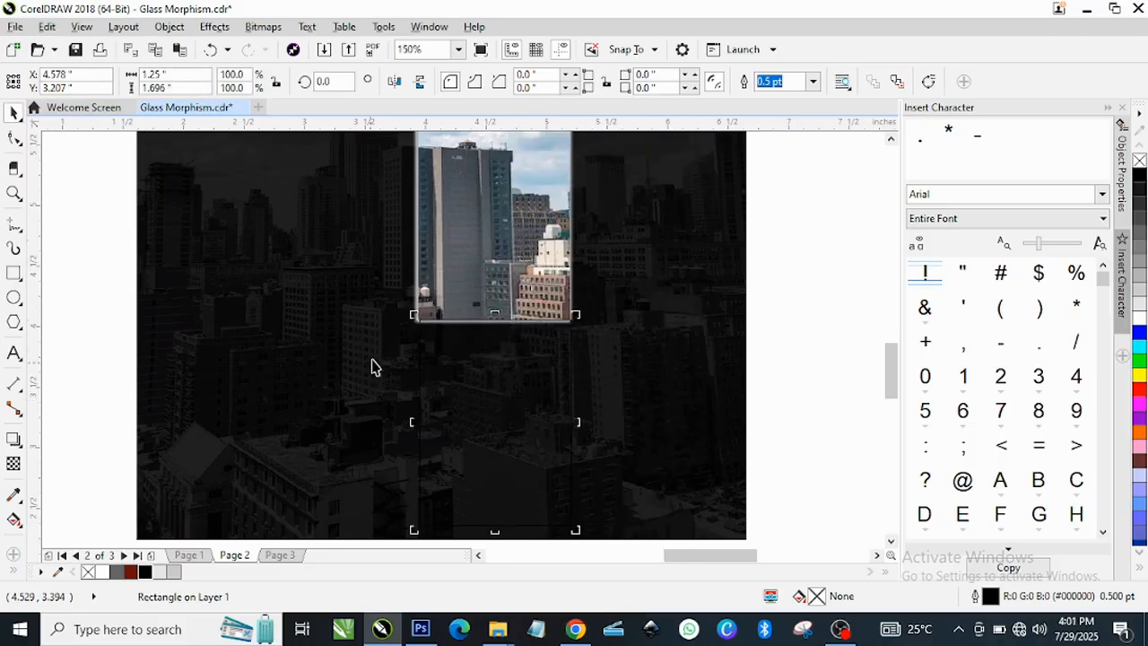
scroll(487, 343, "up", 2)
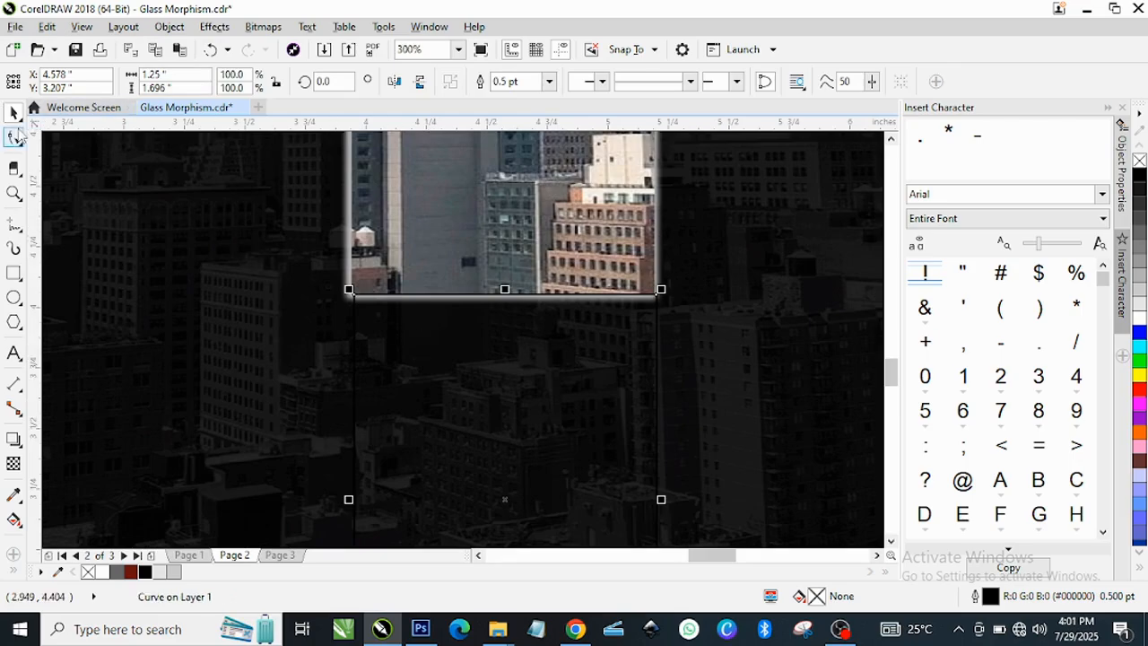
right_click(1138, 323)
scroll(364, 297, "up", 2)
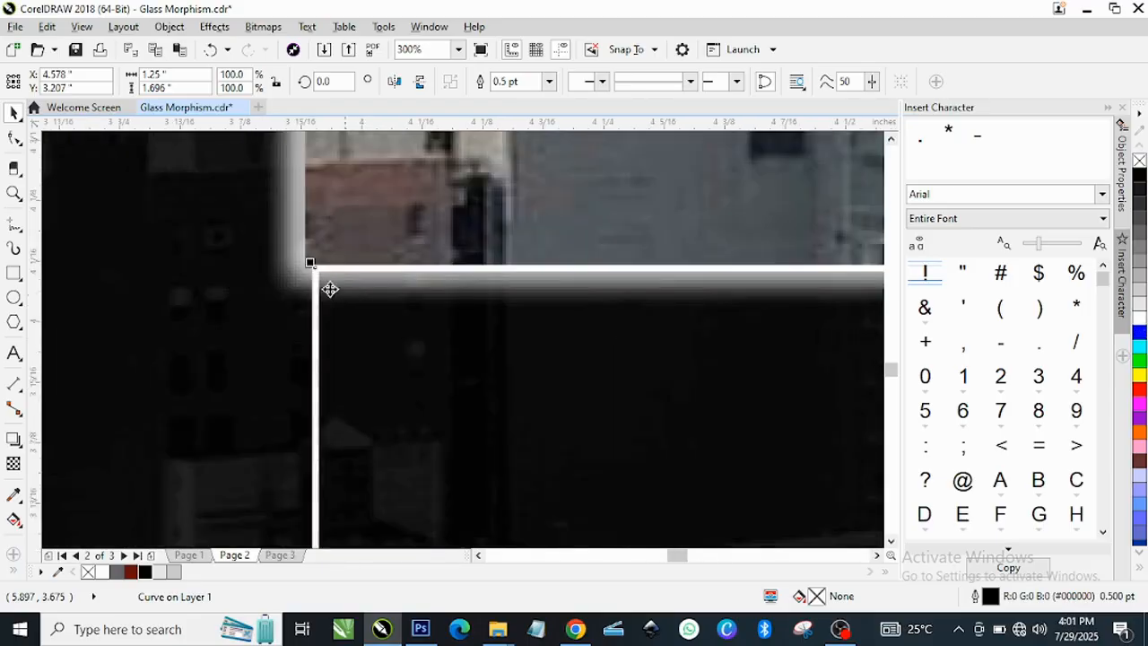
Adjust the rectangle's two upper corner nodes with the Shape tool so they meet the lower corners of the numeral's foot.
left_click(14, 139)
scroll(328, 285, "up", 2)
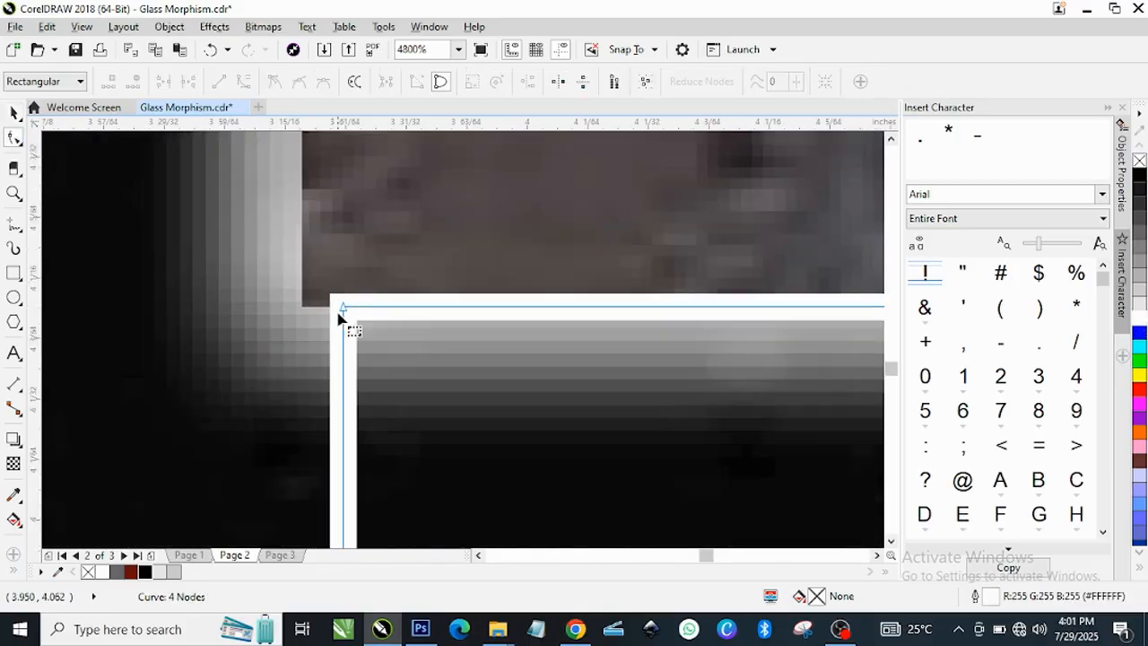
left_click_drag(348, 310, 308, 310)
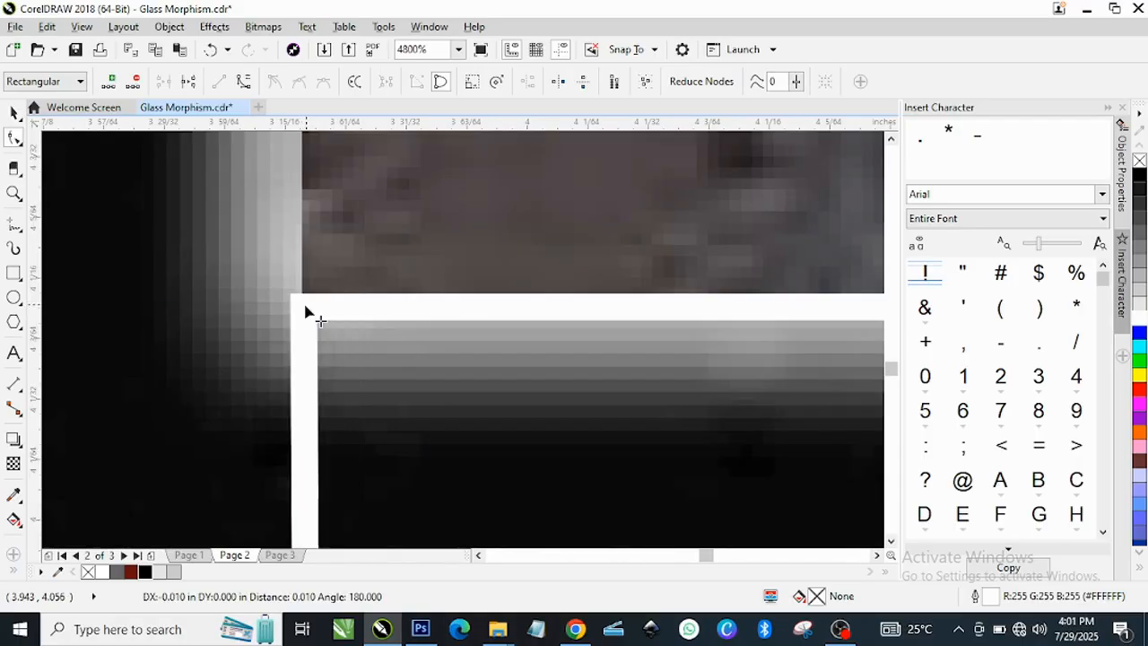
scroll(307, 309, "down", 2)
scroll(675, 328, "down", 5)
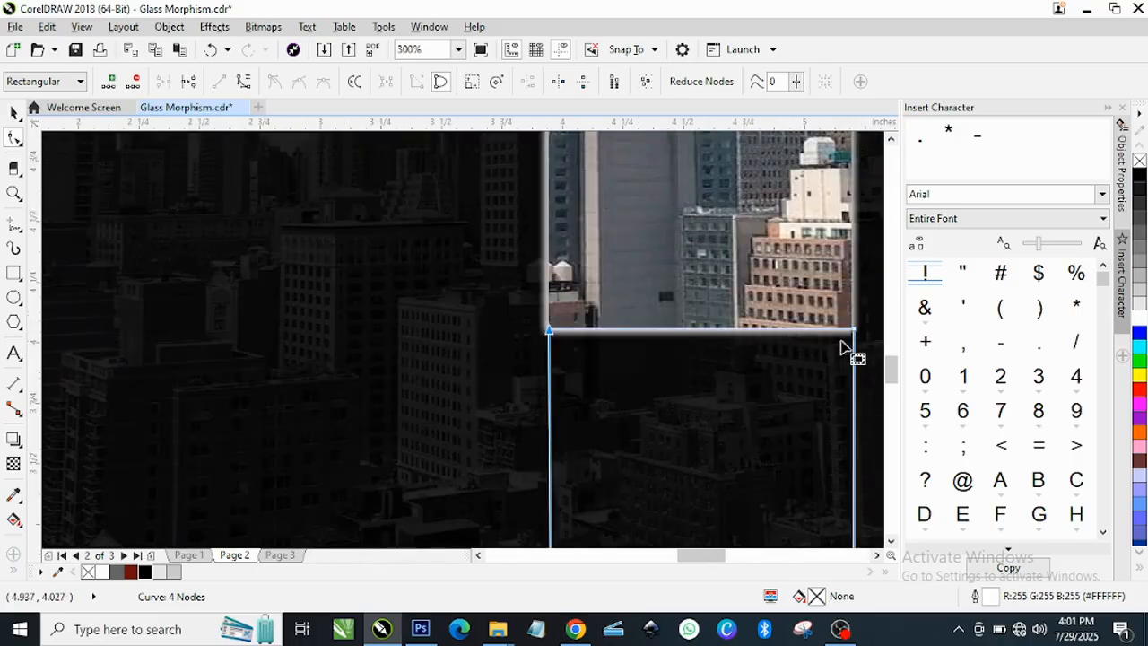
scroll(846, 349, "up", 1)
scroll(816, 332, "up", 3)
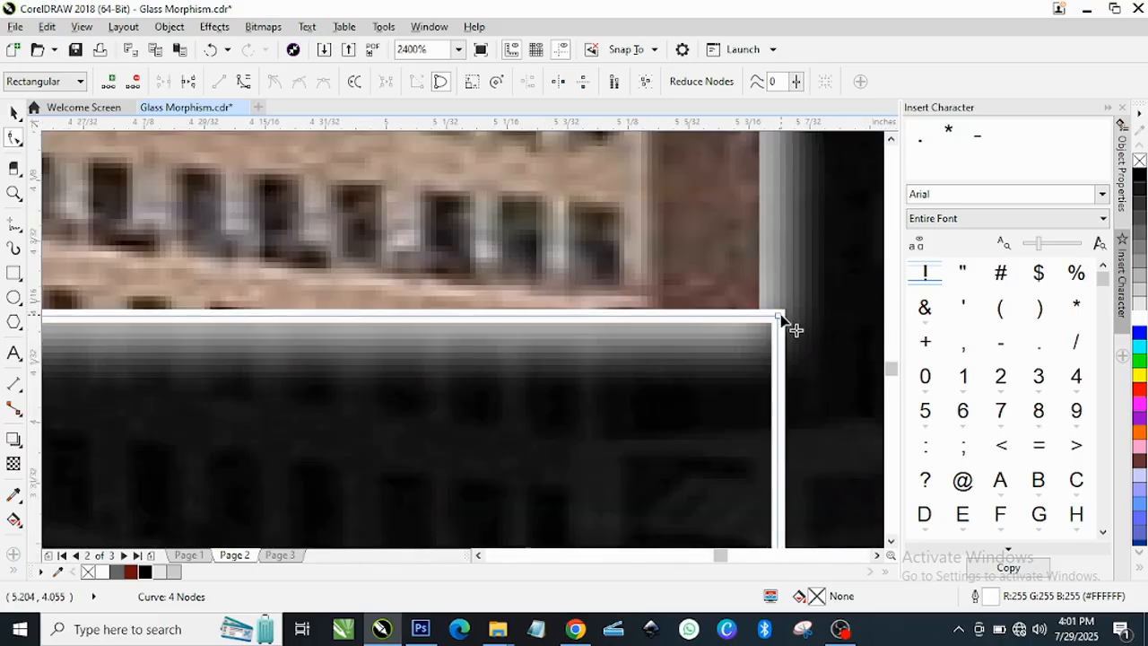
left_click_drag(779, 317, 781, 323)
key("space")
scroll(661, 338, "down", 2)
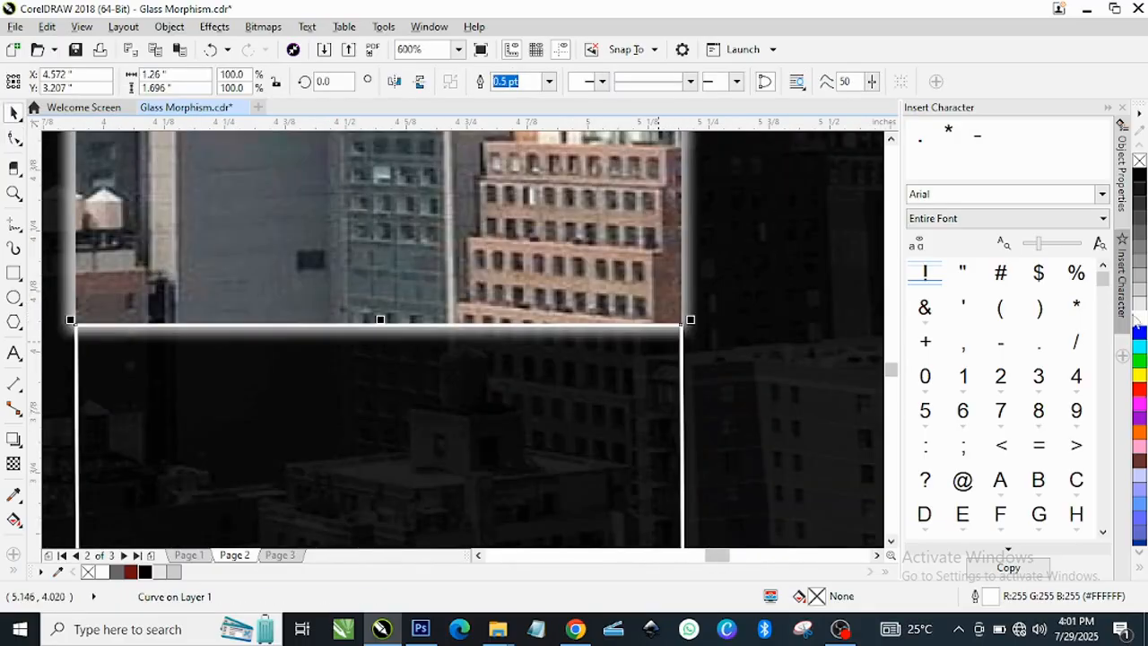
Fill the rectangle with white and remove its outline.
left_click(1140, 320)
scroll(550, 315, "down", 2)
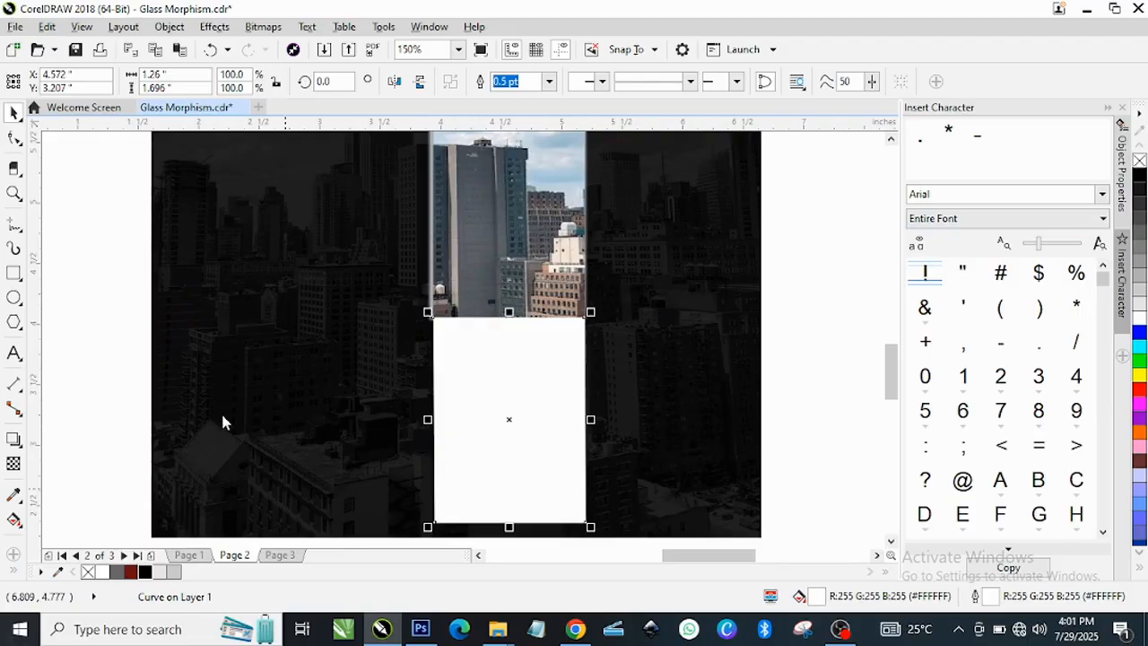
scroll(459, 489, "up", 1)
Spread the shape's lower corner nodes outward to the photo's bottom edge, forming a trapezoid about 3.17 by 1.82 inches.
left_click(14, 137)
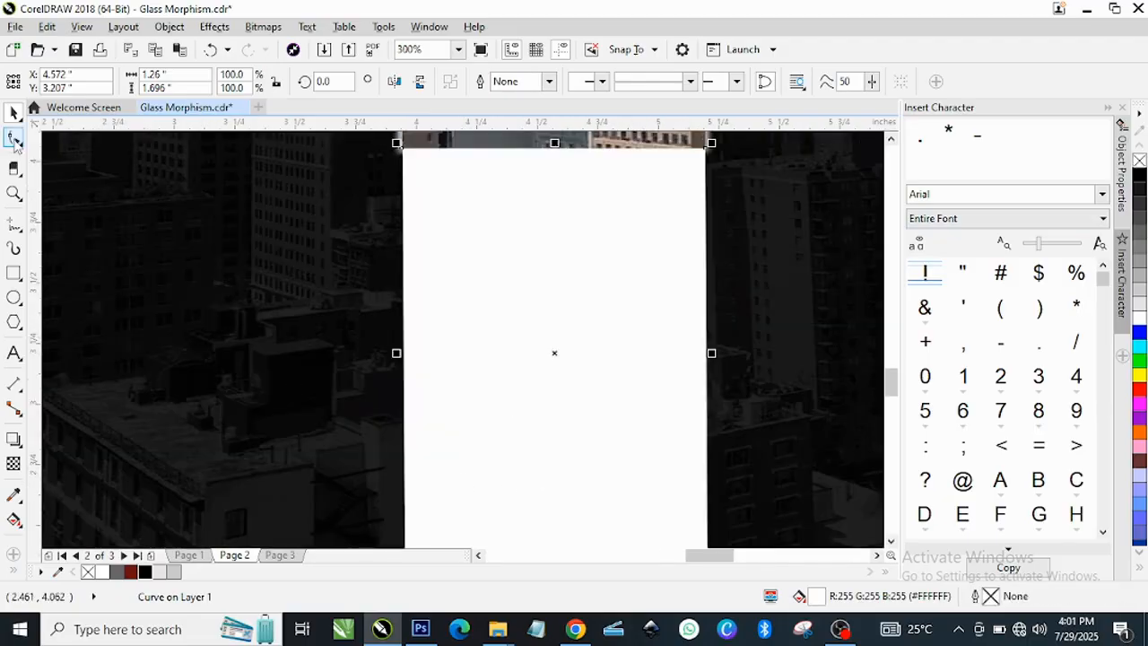
scroll(512, 264, "down", 2)
scroll(489, 314, "up", 2)
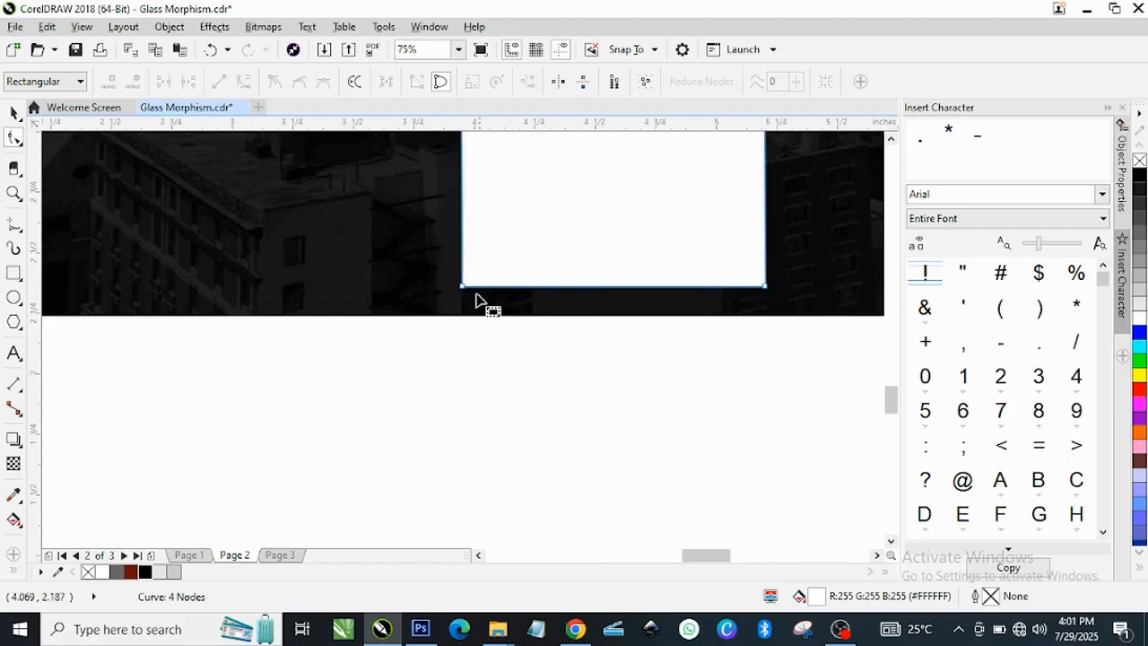
left_click_drag(463, 288, 212, 318)
scroll(421, 318, "down", 2)
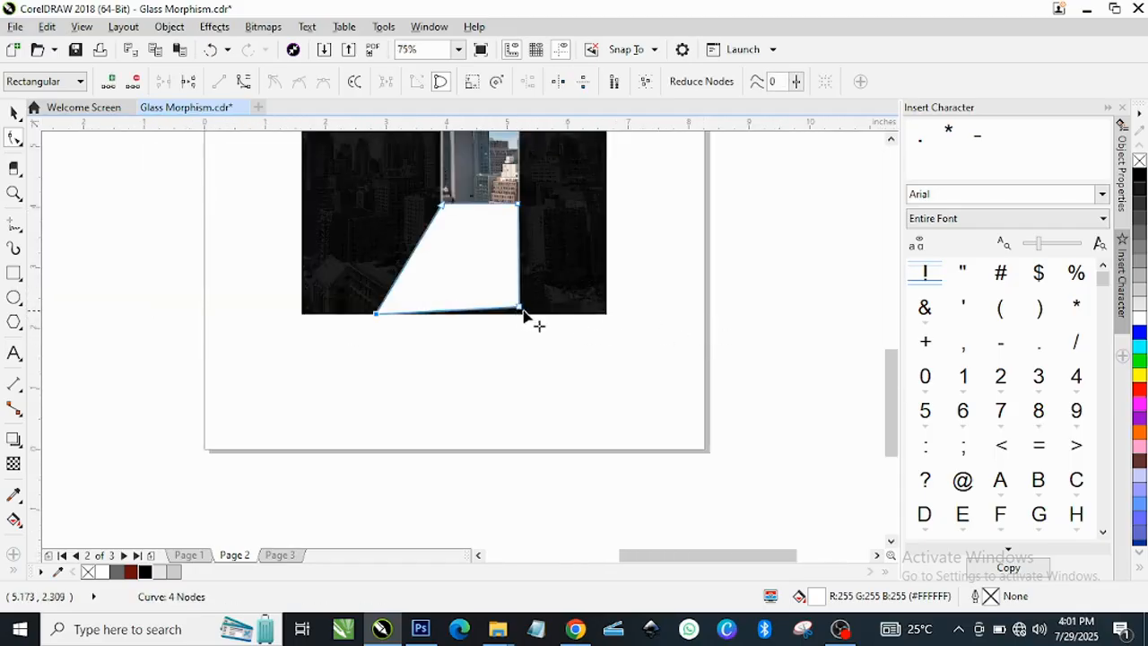
scroll(525, 315, "up", 2)
left_click_drag(500, 294, 641, 325)
scroll(654, 354, "down", 2)
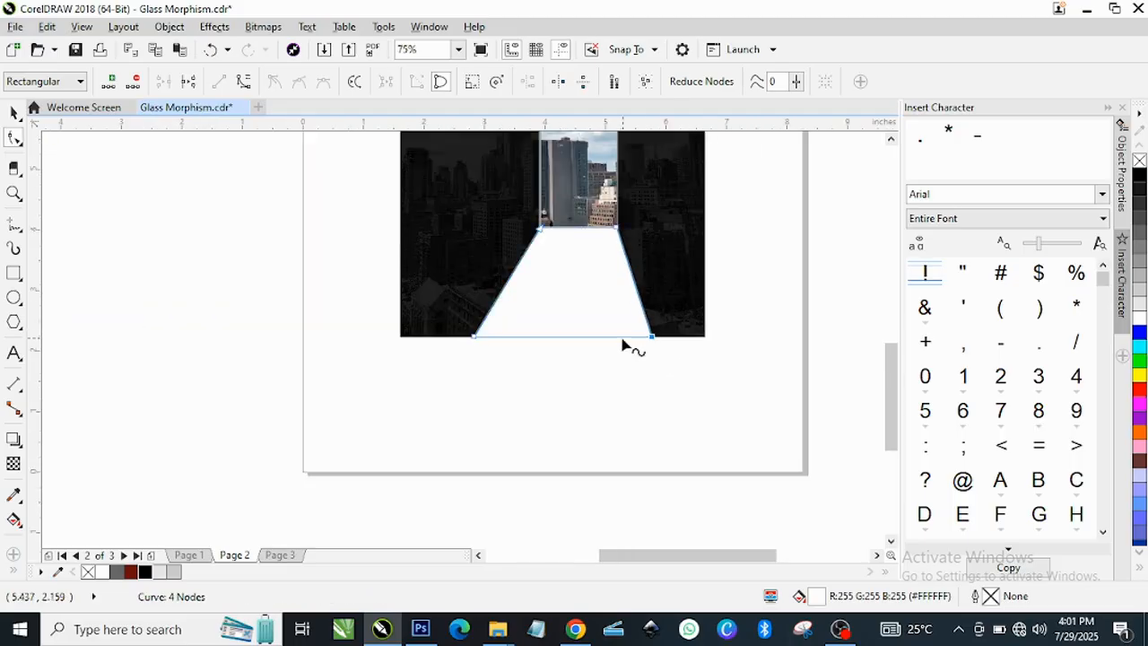
scroll(636, 333, "up", 2)
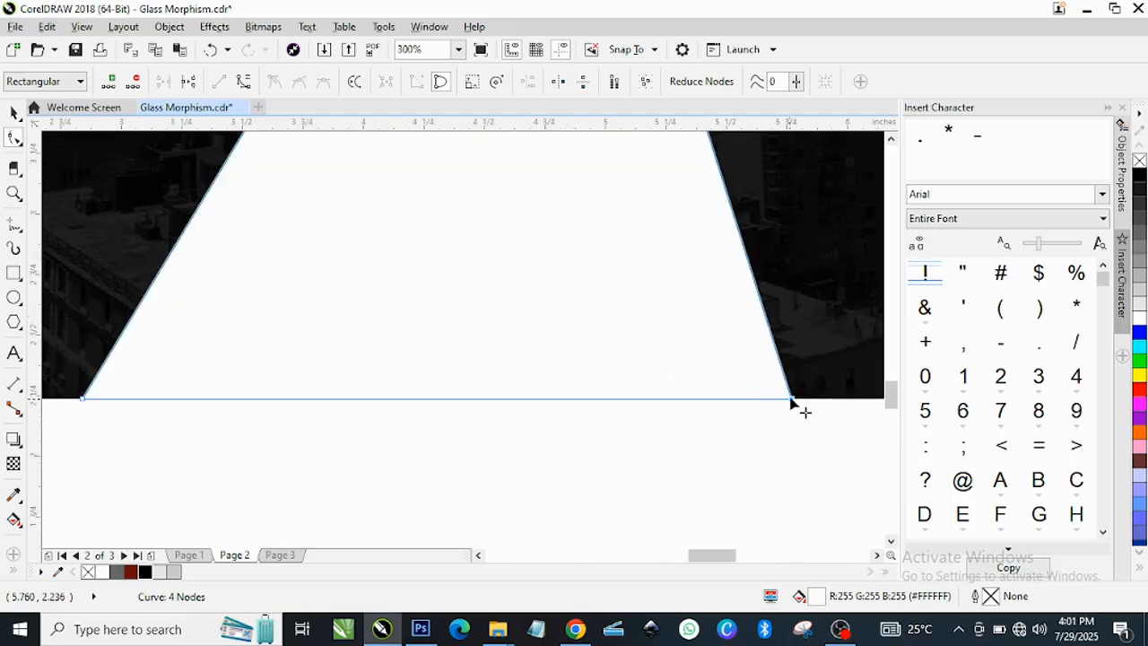
left_click_drag(793, 401, 850, 400)
scroll(663, 411, "down", 2)
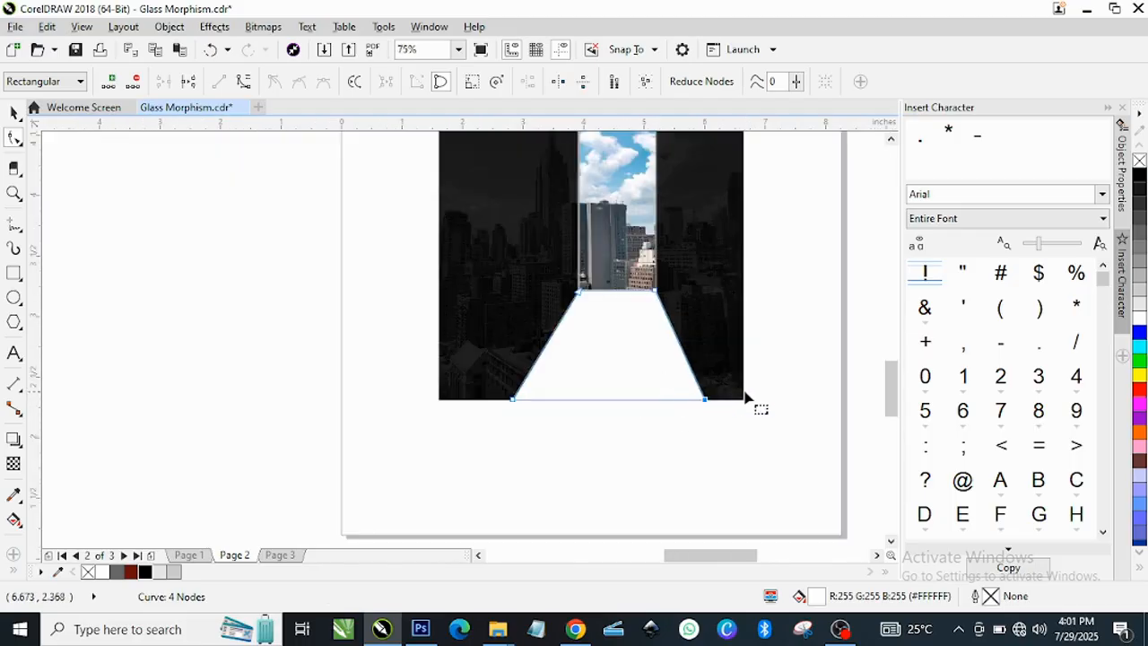
scroll(744, 395, "up", 1)
key("space")
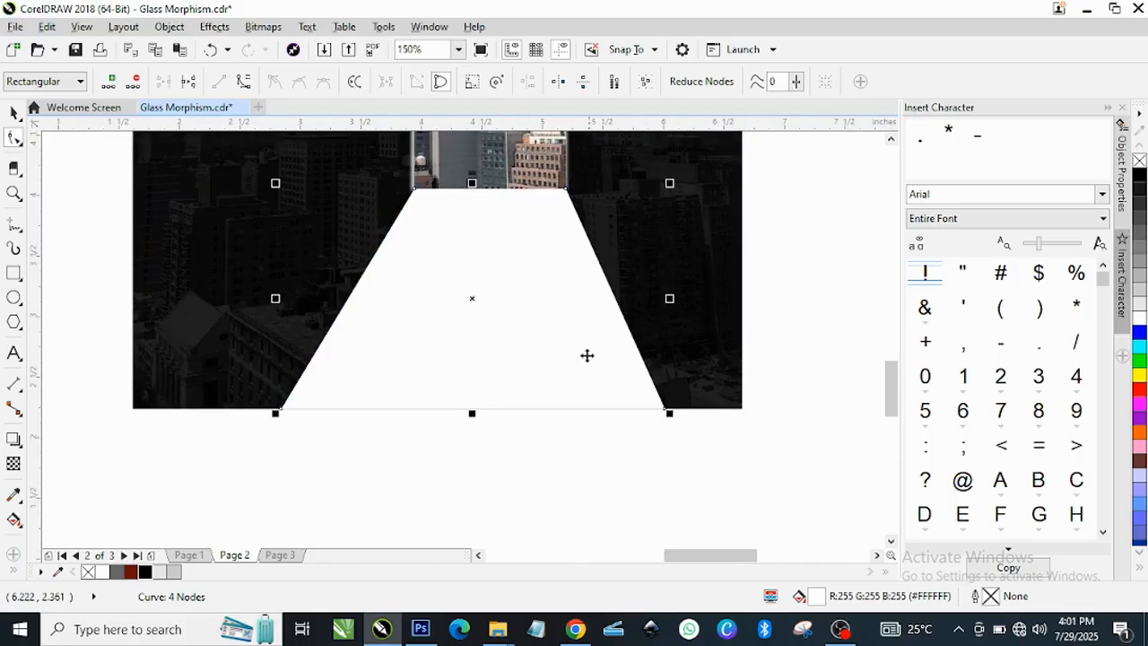
Convert the white trapezoid to a bitmap.
right_click(520, 312)
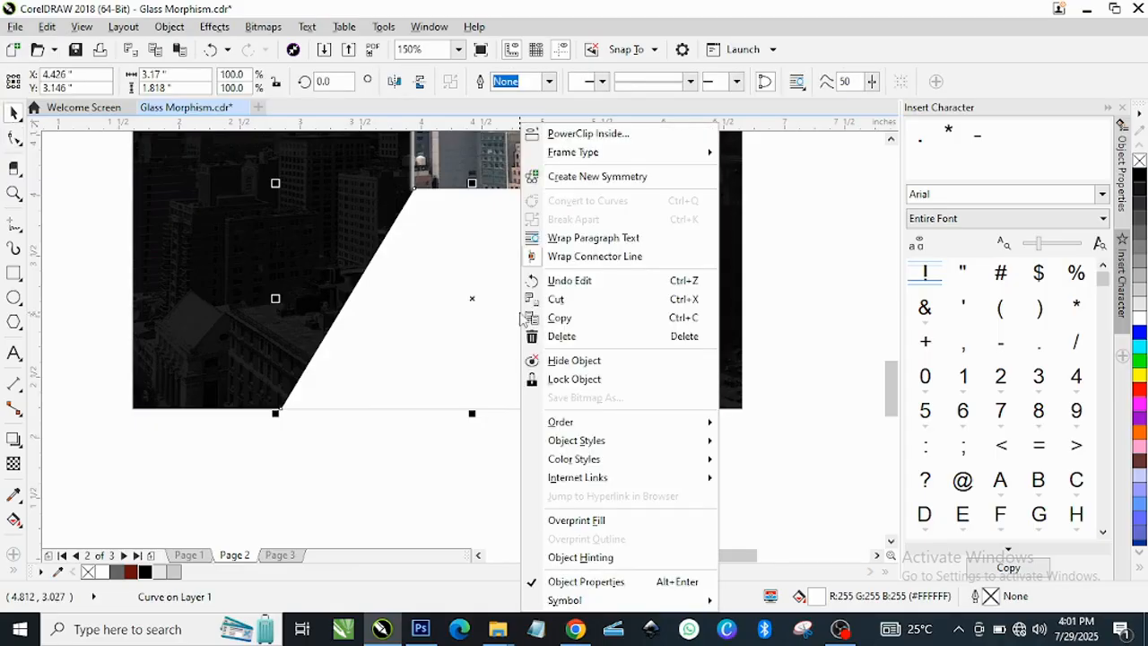
left_click(461, 308)
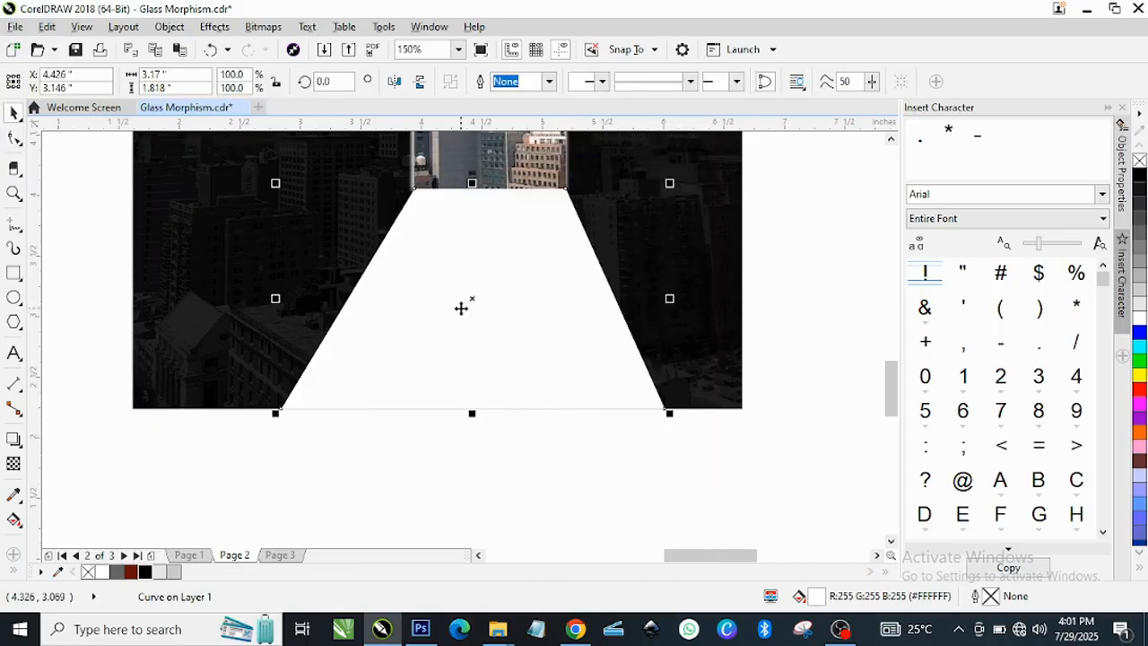
left_click(263, 26)
left_click(309, 49)
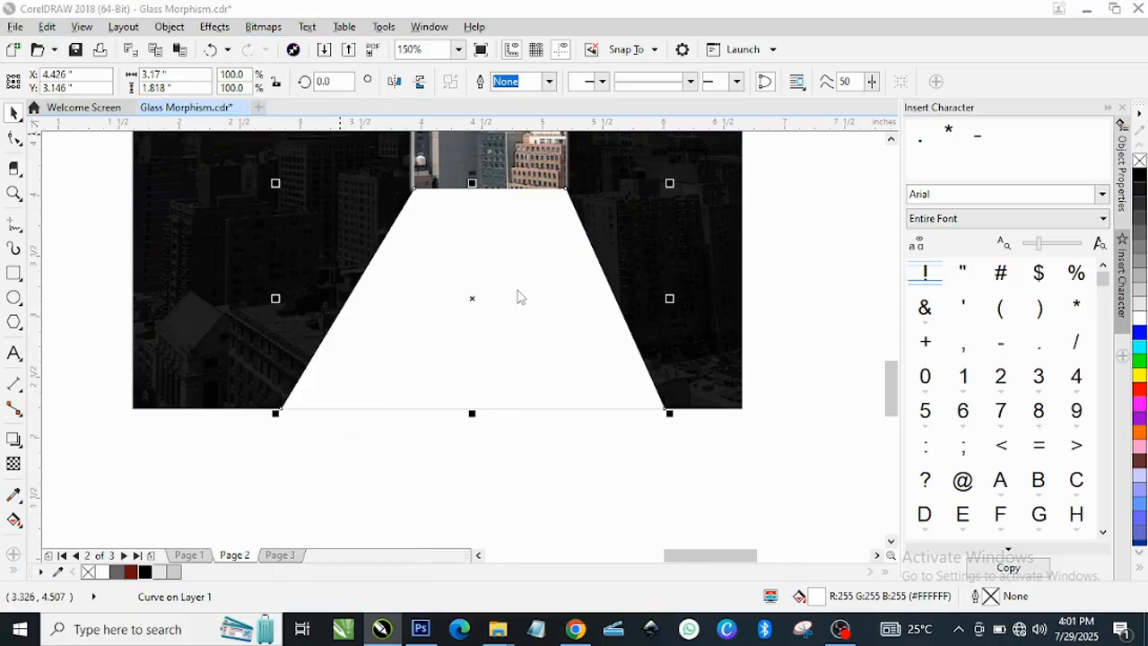
left_click(527, 401)
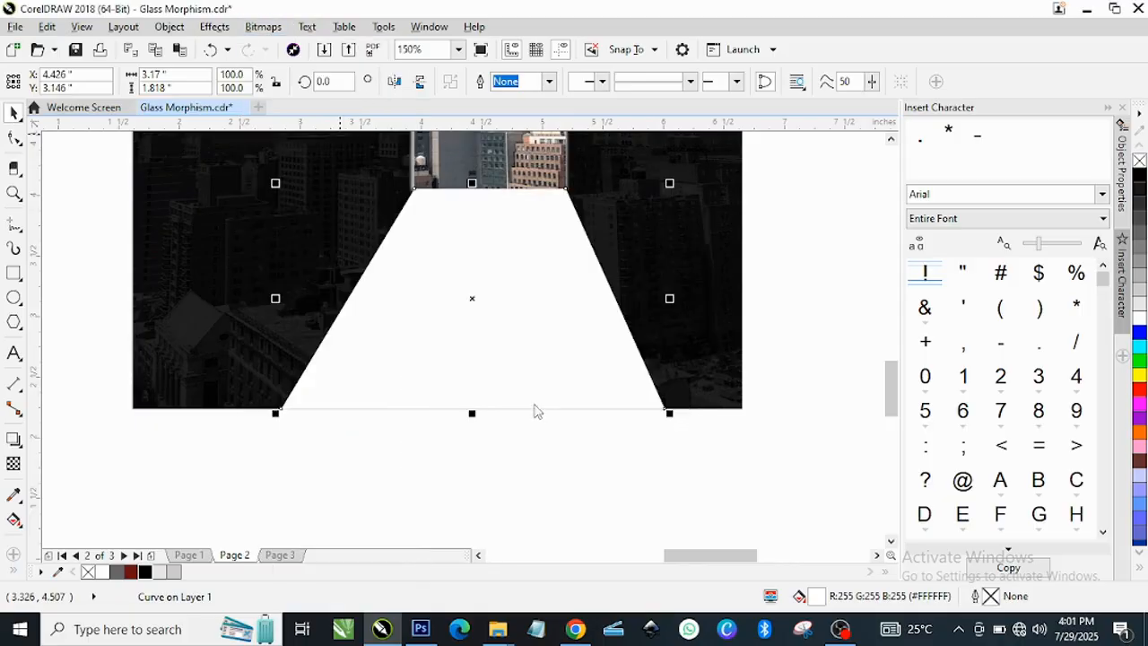
Apply a Gaussian Blur with a radius of 9.0 pixels to the trapezoid bitmap.
left_click(262, 26)
mouse_move(332, 398)
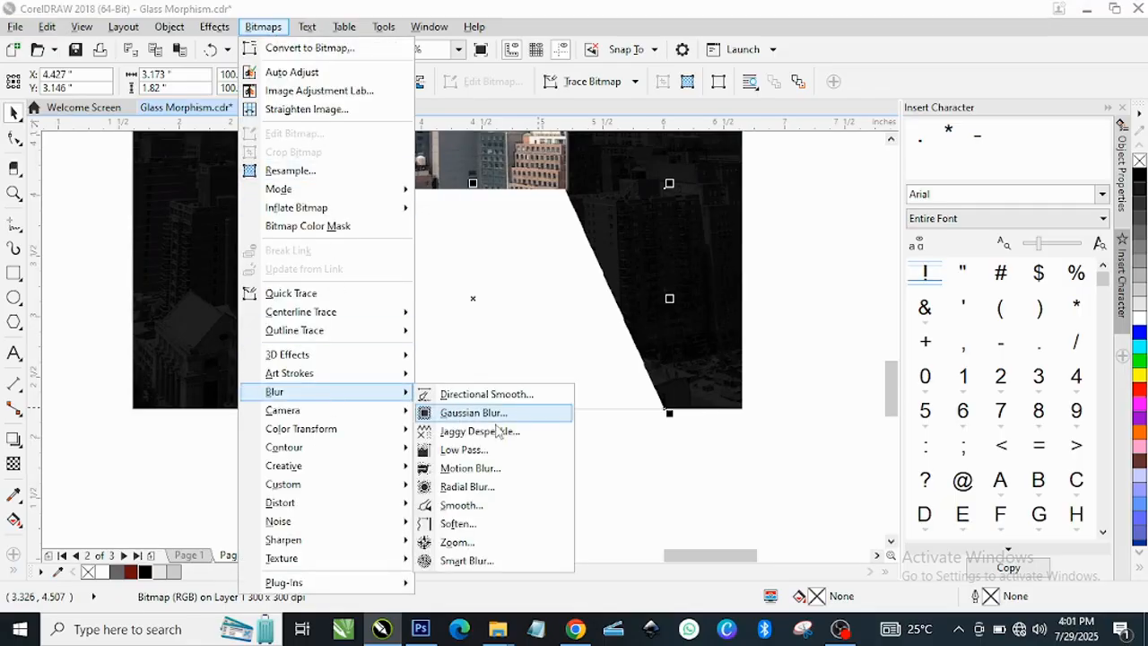
left_click(473, 411)
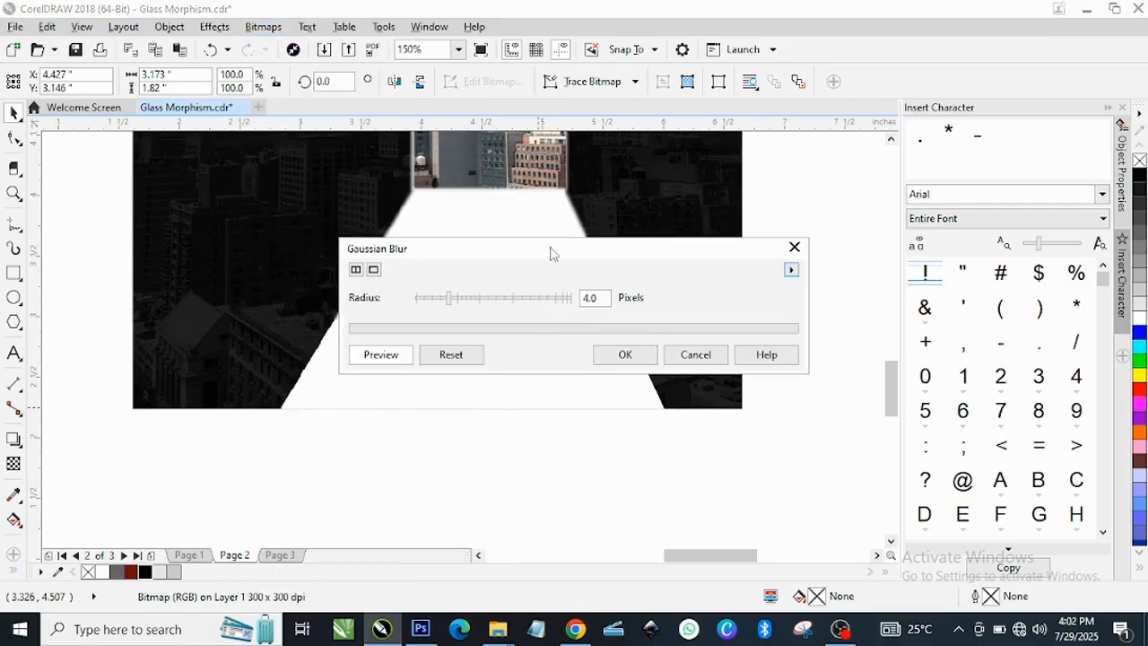
left_click_drag(565, 248, 836, 218)
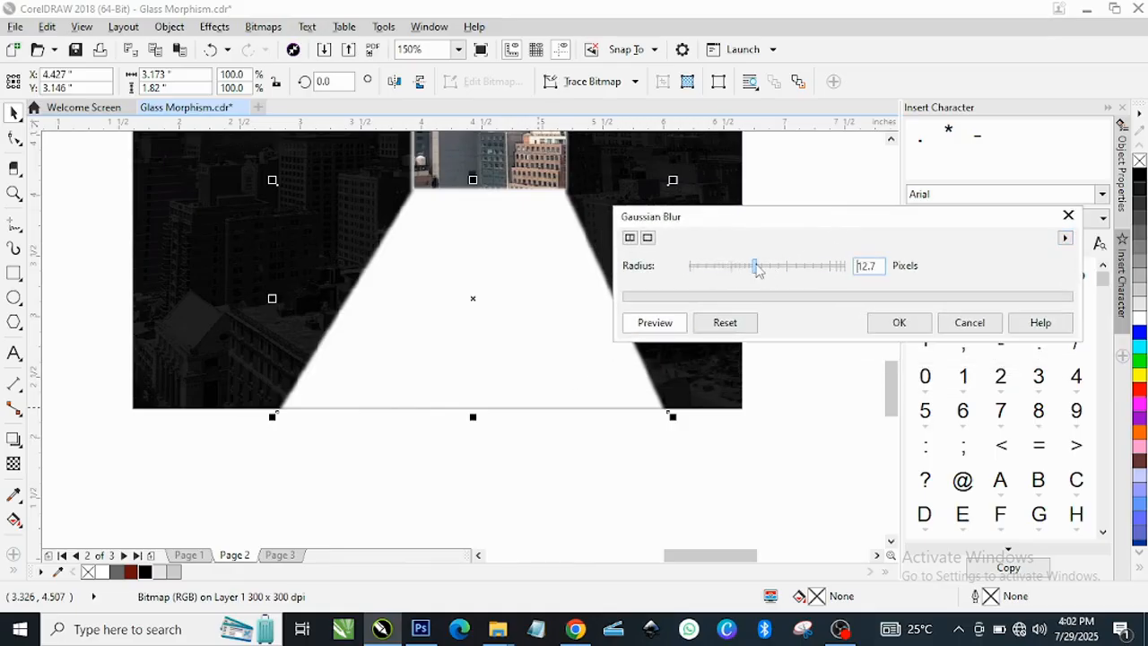
left_click(756, 268)
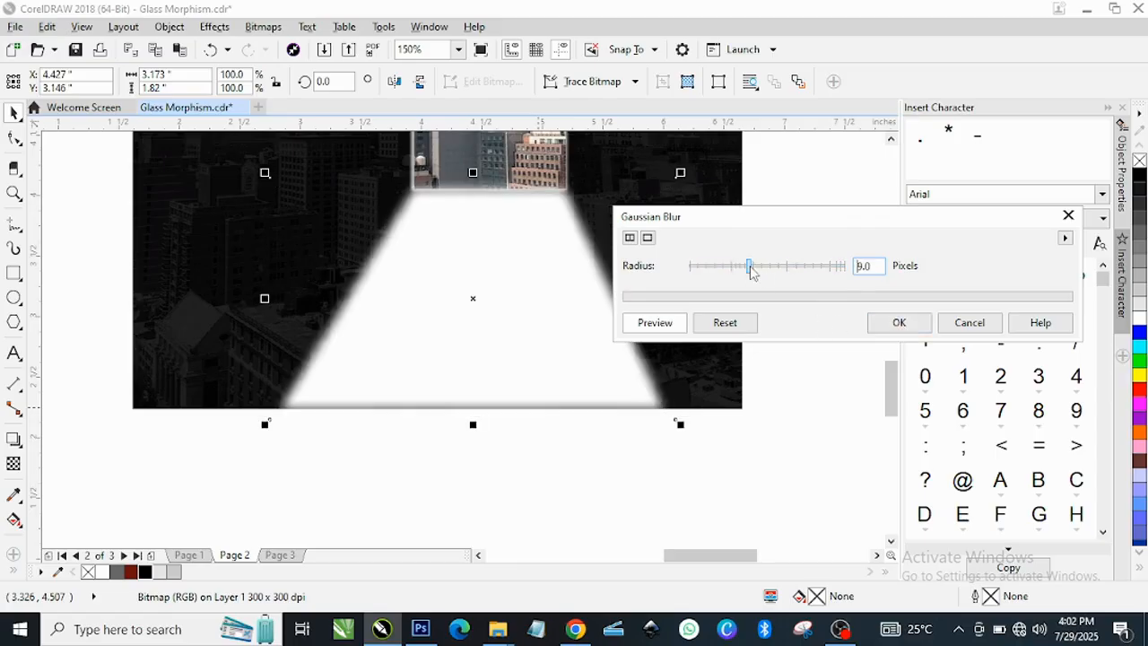
left_click(750, 269)
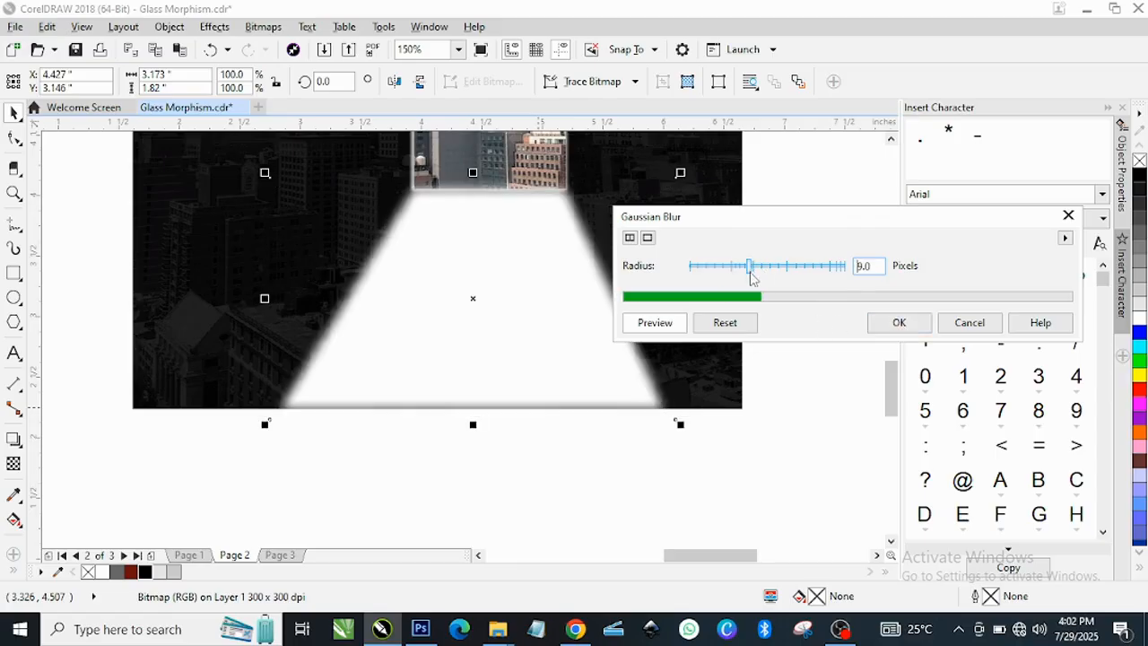
left_click(898, 322)
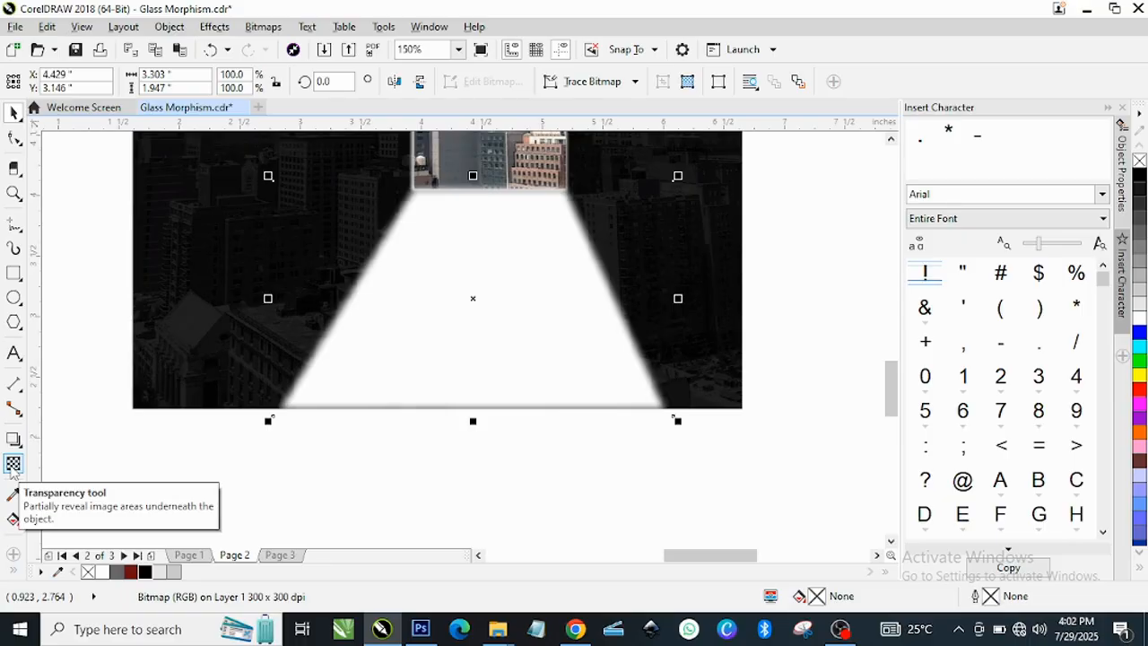
Add a vertical linear transparency fading the blurred trapezoid from its middle to the photo's bottom edge, with the midpoint shifted lower.
left_click(13, 465)
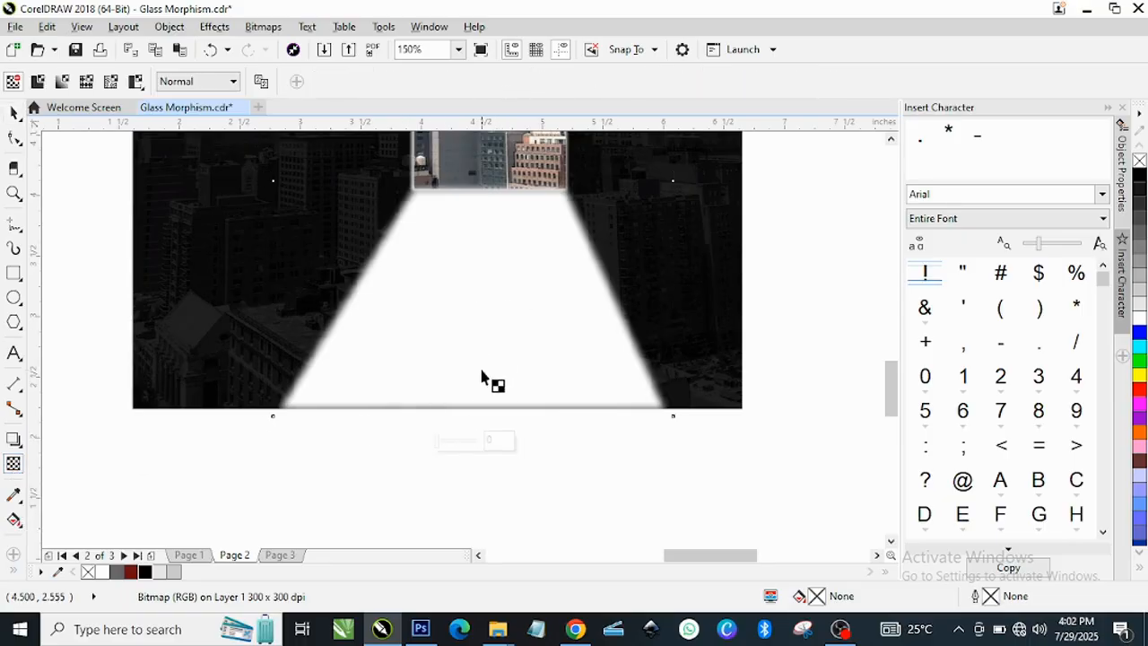
left_click_drag(482, 298, 481, 400)
scroll(482, 404, "up", 3)
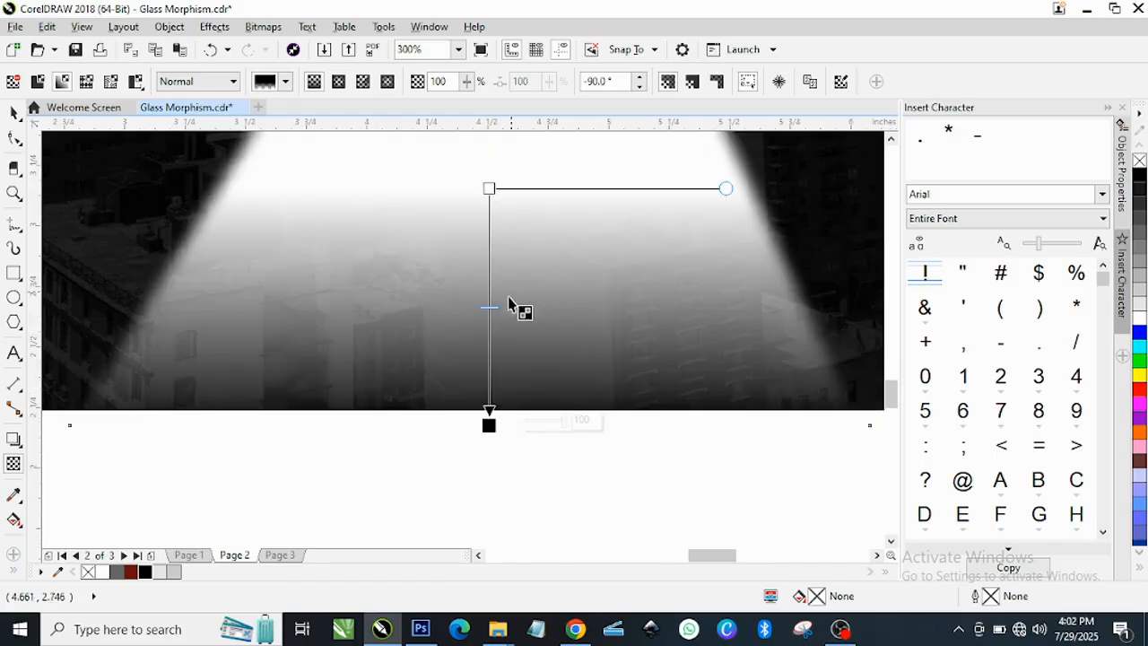
left_click_drag(496, 342, 496, 348)
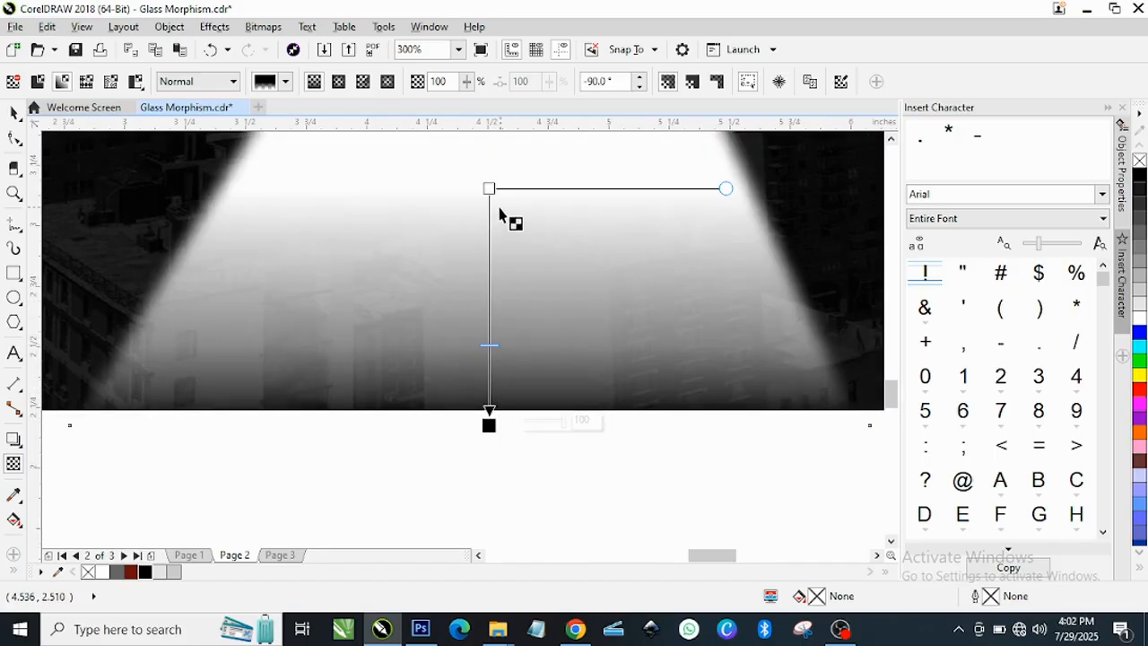
scroll(483, 335, "down", 2)
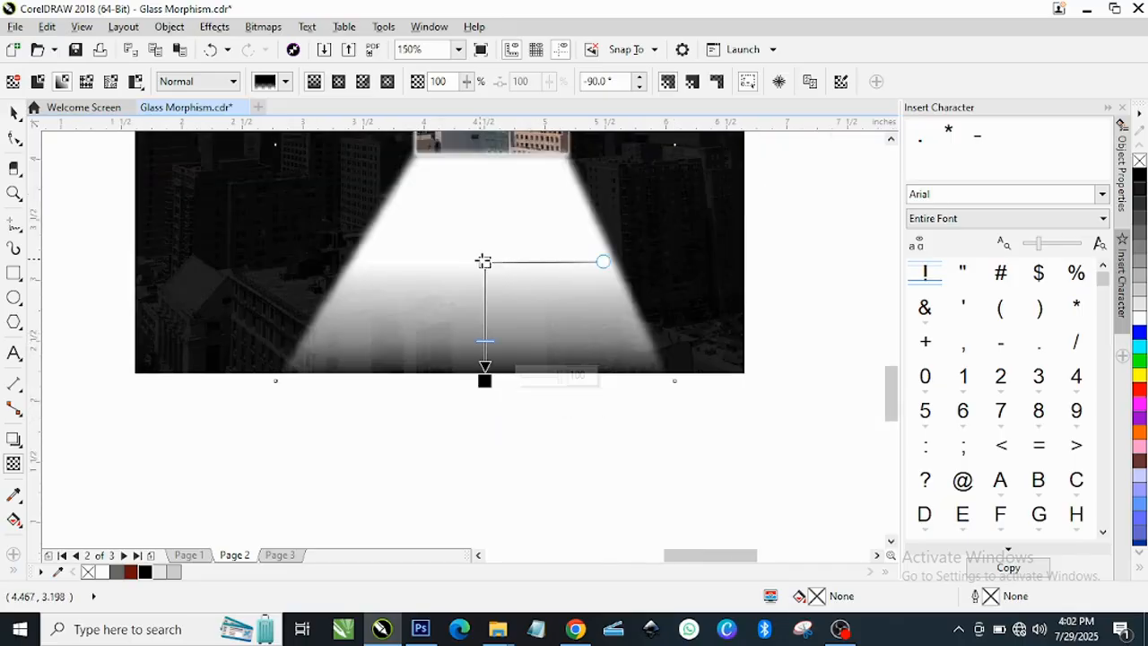
Extend the trapezoid's transparency fade from near the numeral's foot to just below the photo's bottom edge, keeping its midpoint low.
left_click_drag(483, 261, 487, 185)
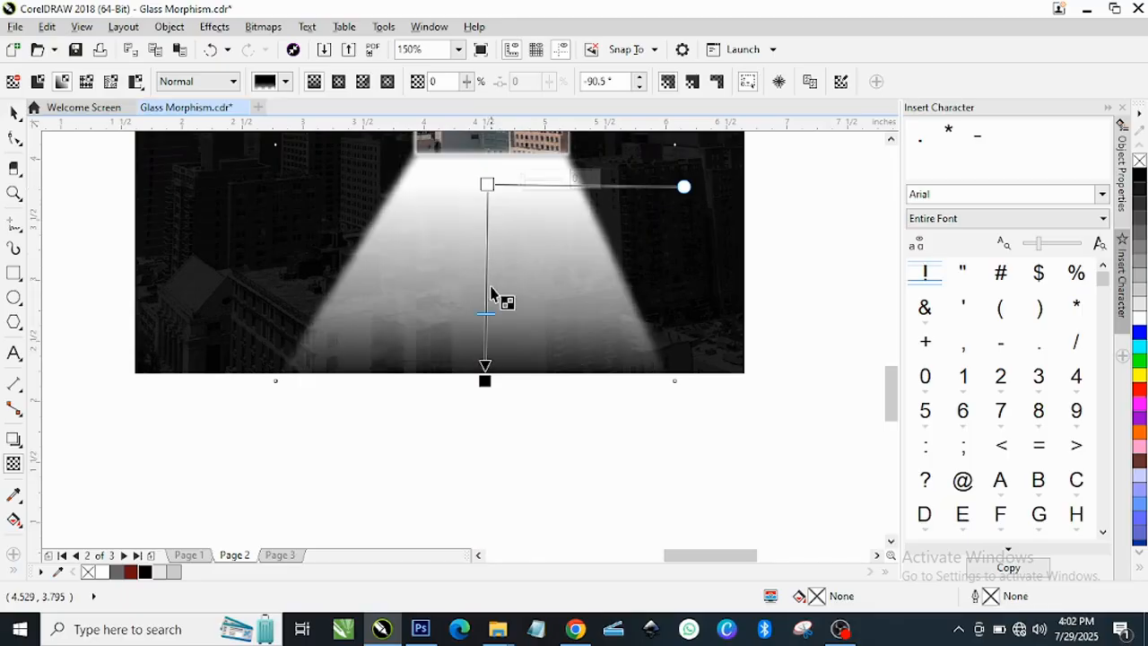
left_click_drag(485, 314, 485, 339)
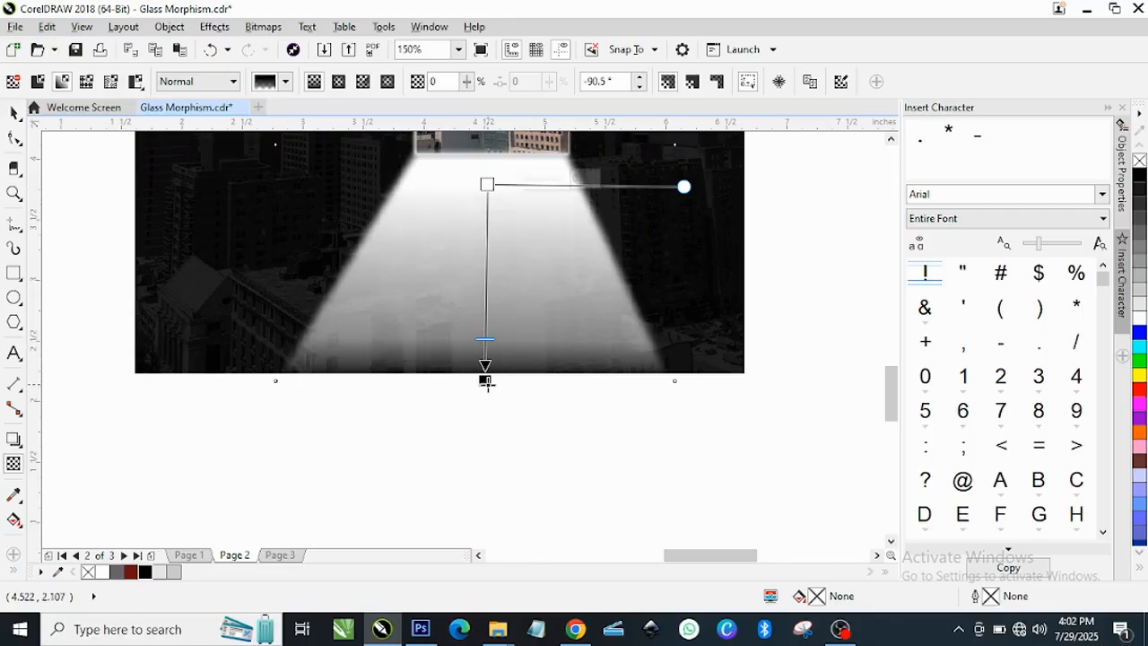
left_click_drag(485, 382, 489, 391)
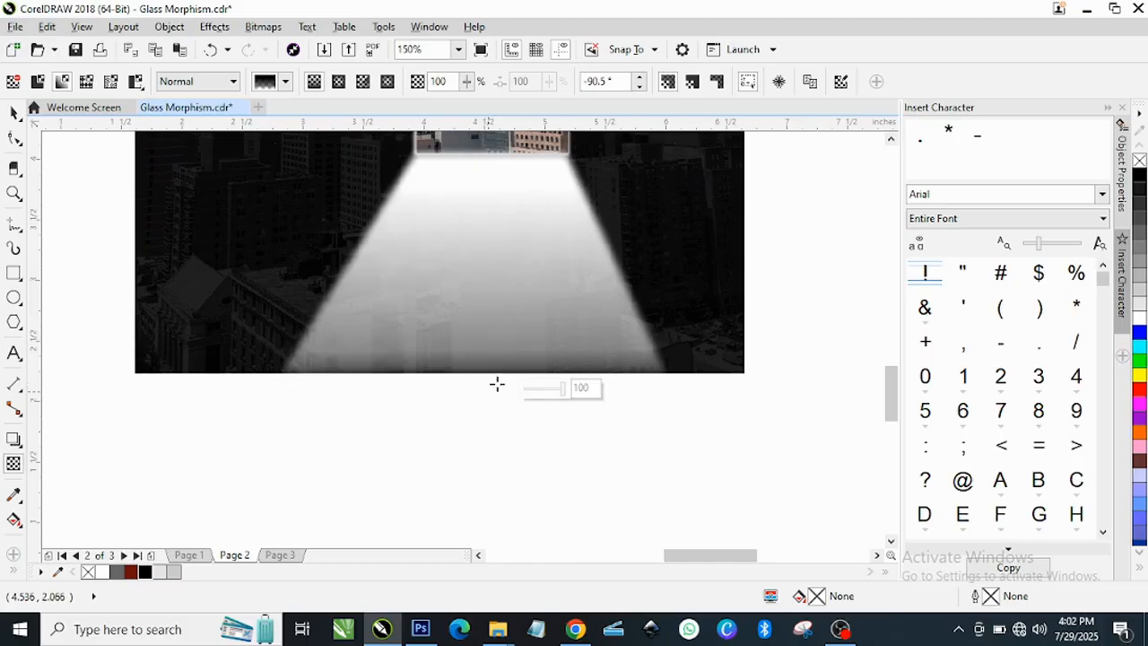
scroll(495, 338, "up", 2)
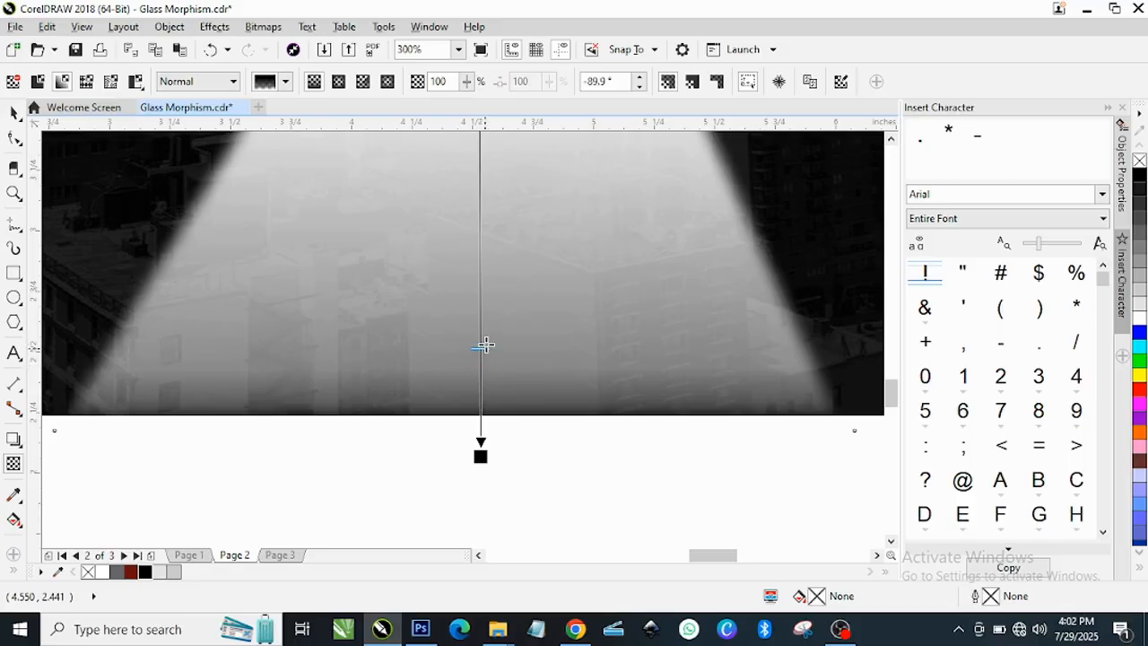
scroll(507, 350, "down", 2)
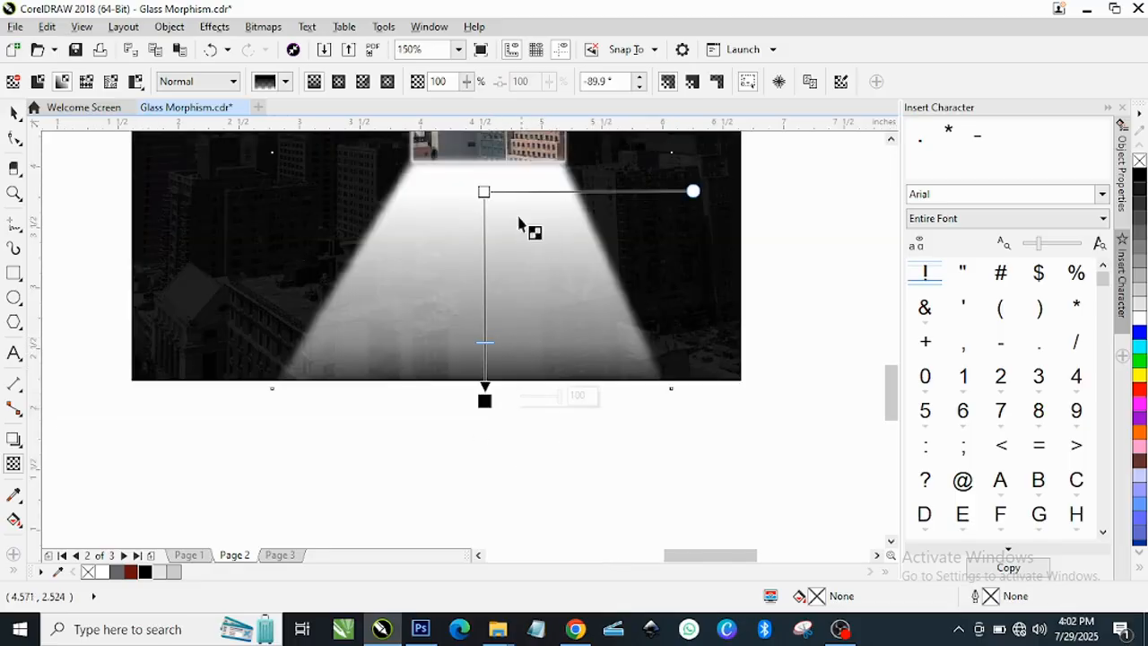
Raise the start of the trapezoid's transparency fade closer to the numeral's foot and deselect it.
left_click_drag(485, 191, 485, 177)
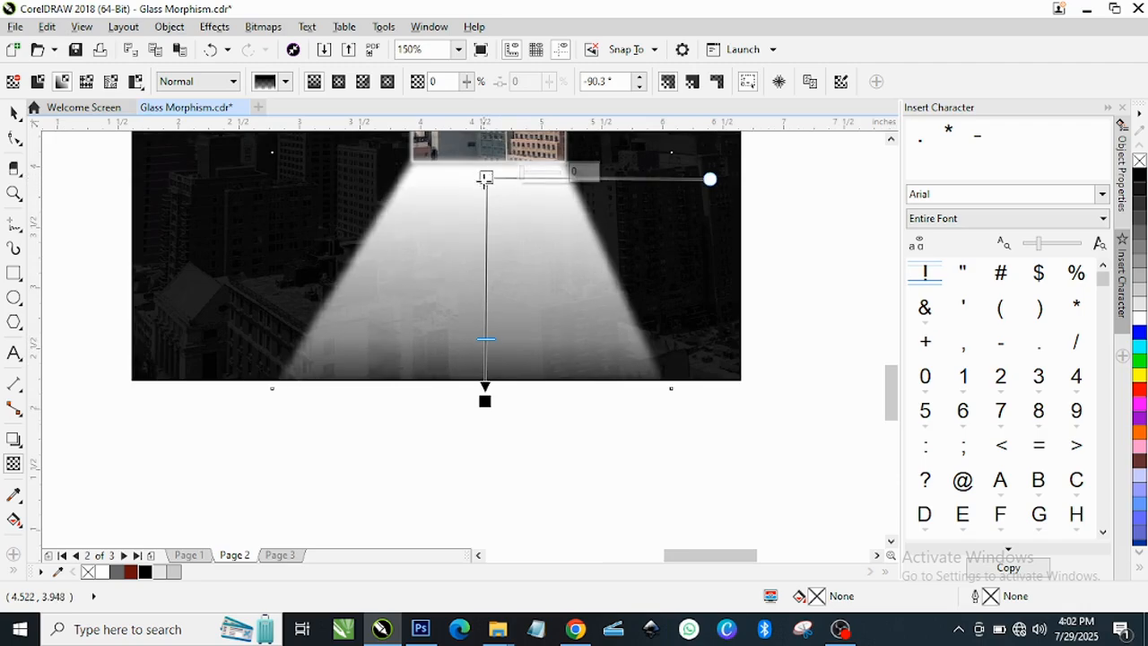
key("space")
scroll(460, 370, "down", 2)
scroll(509, 443, "down", 1)
left_click(509, 446)
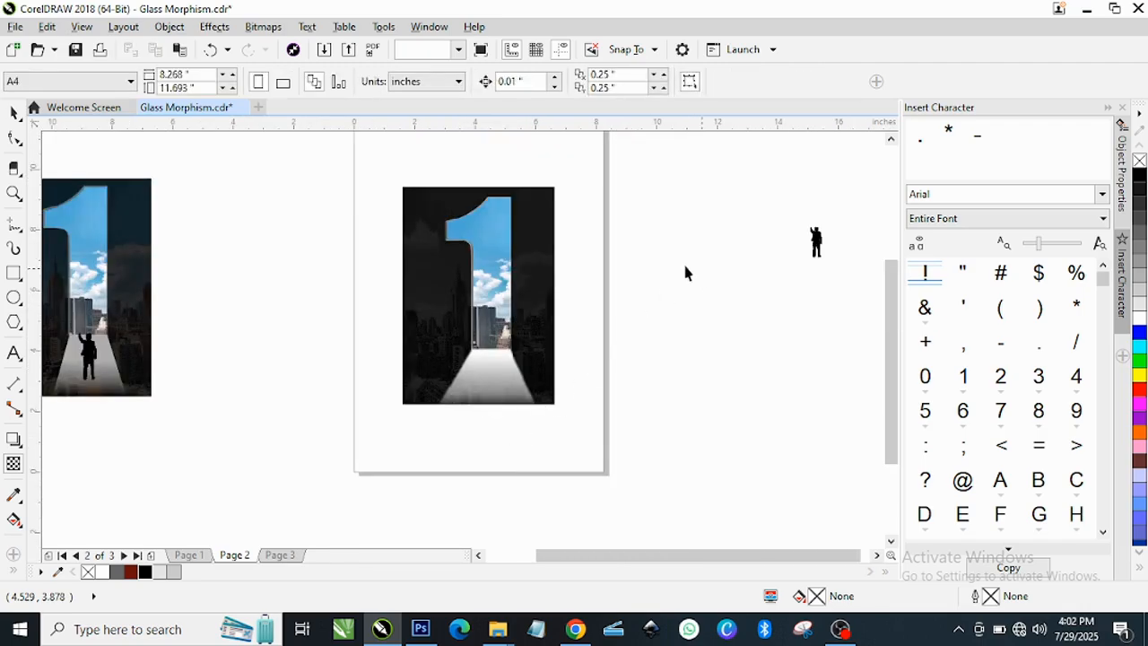
Place a copy of the standing man silhouette on the light beam, overlapping the lower end of the numeral.
scroll(493, 307, "up", 1)
scroll(423, 326, "down", 1)
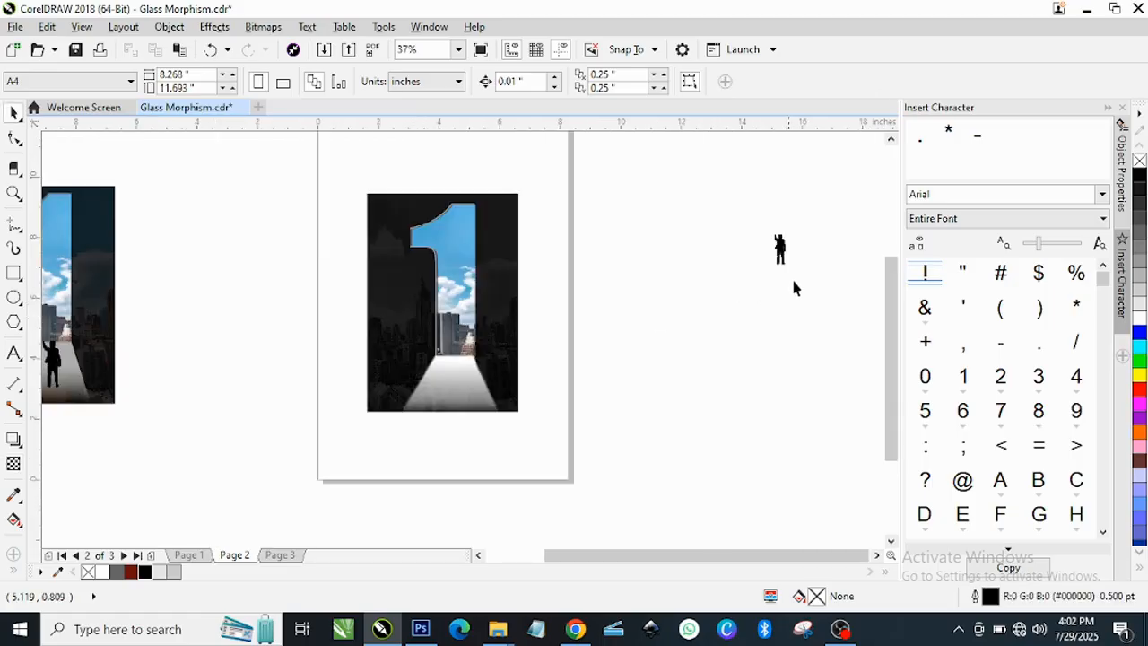
left_click_drag(779, 251, 457, 401)
scroll(453, 359, "up", 5)
scroll(466, 388, "down", 1)
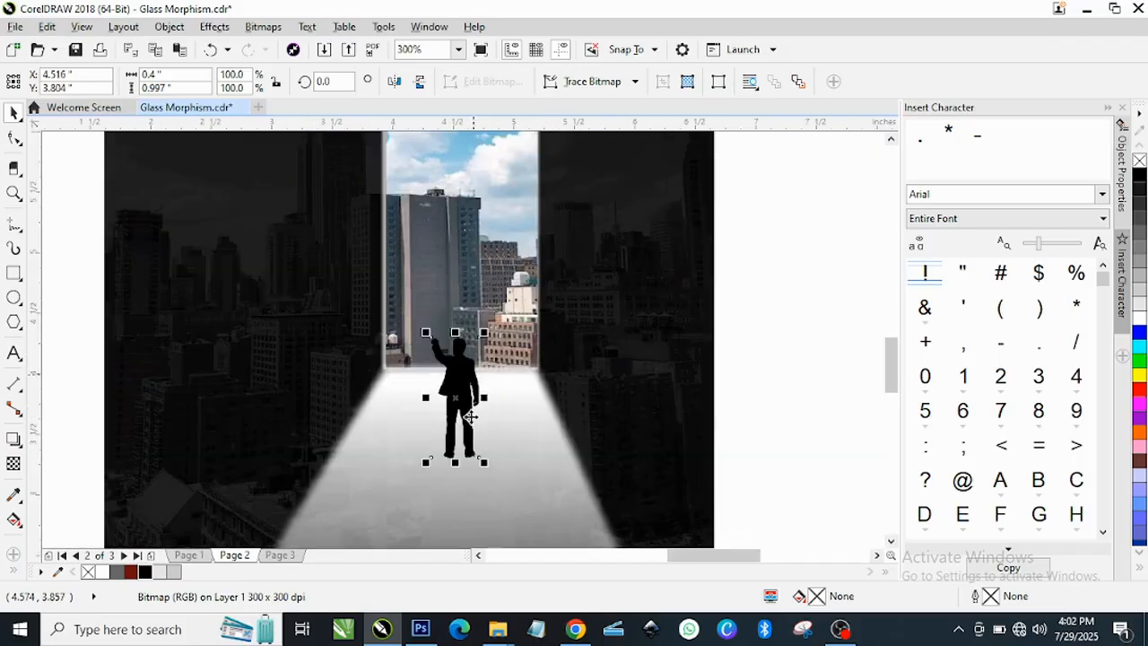
scroll(466, 388, "down", 3)
scroll(462, 403, "up", 2)
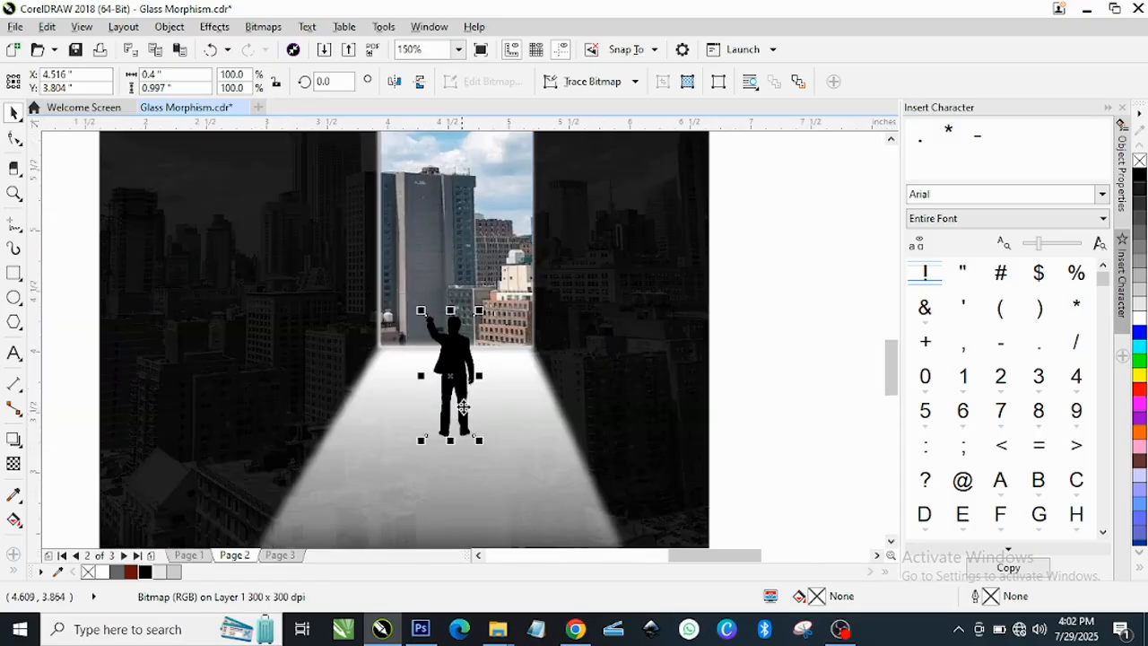
Create a vertically mirrored copy of the man silhouette at 100% scale directly below his feet as a reflection.
scroll(454, 388, "up", 1)
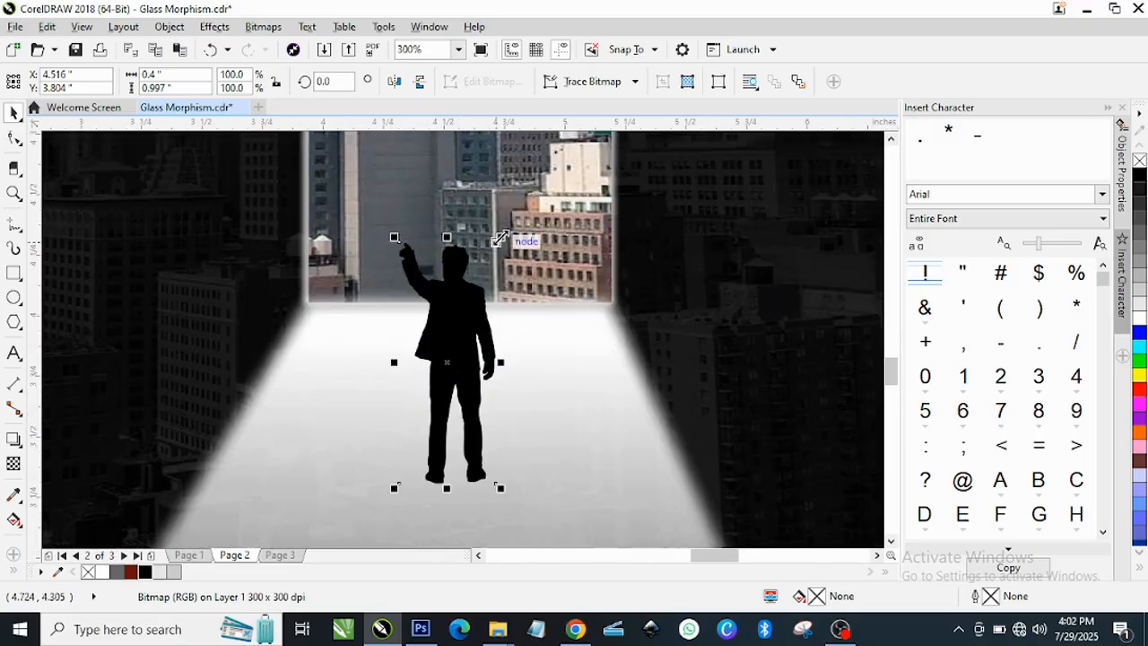
left_click_drag(501, 237, 502, 236)
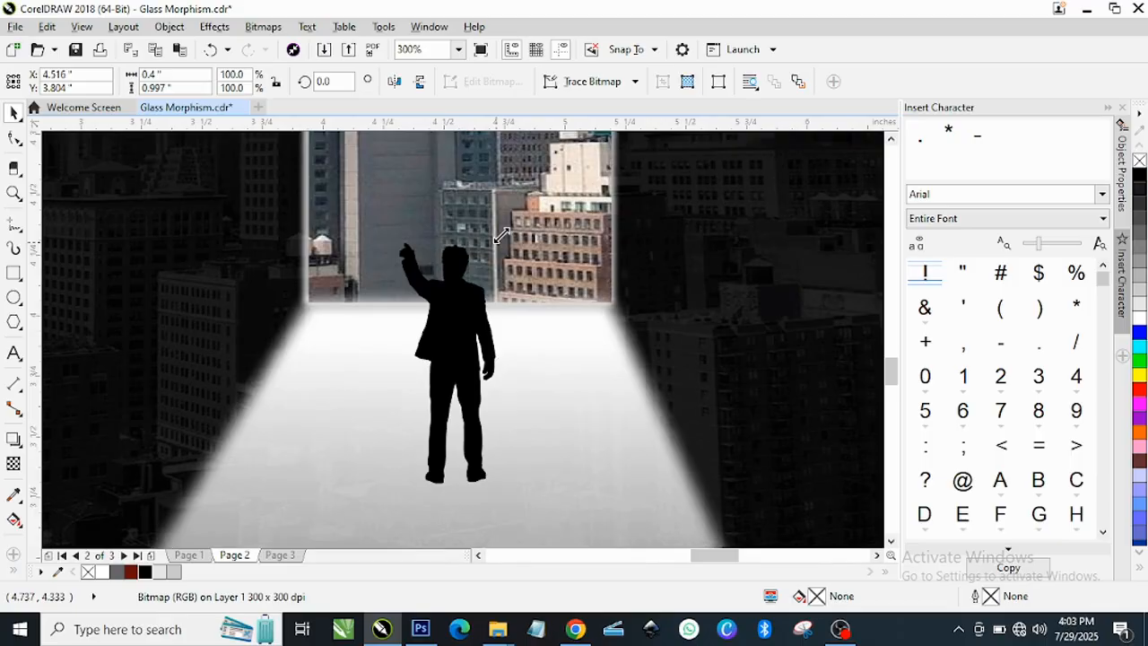
left_click_drag(500, 235, 499, 305)
left_click_drag(495, 366, 489, 527)
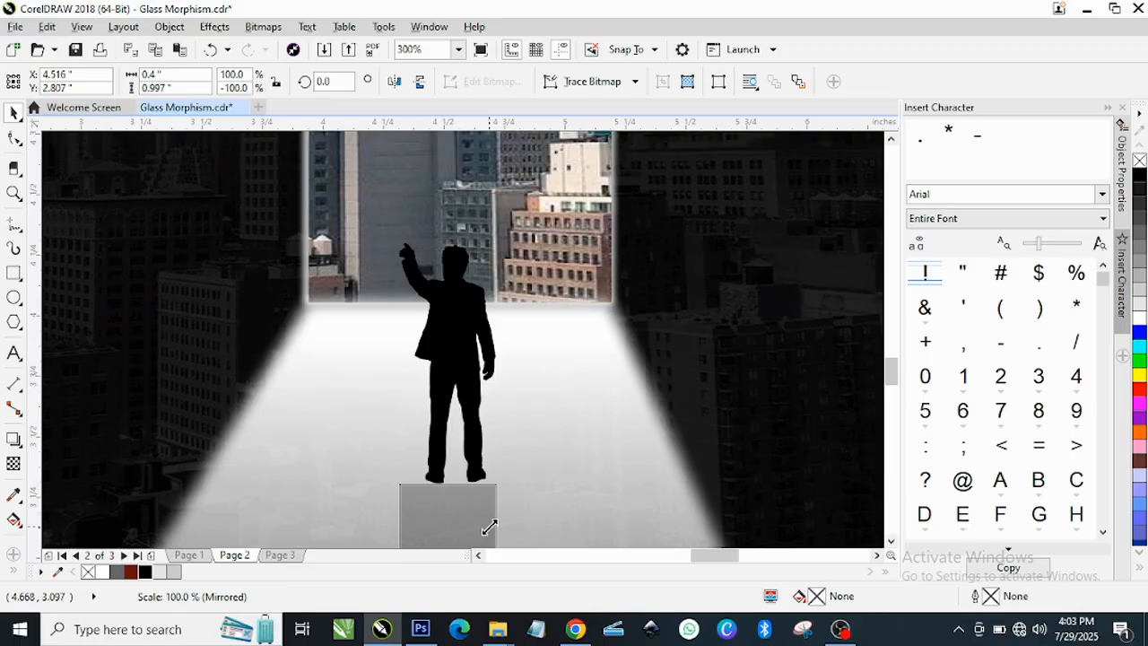
left_click_drag(489, 528, 489, 528)
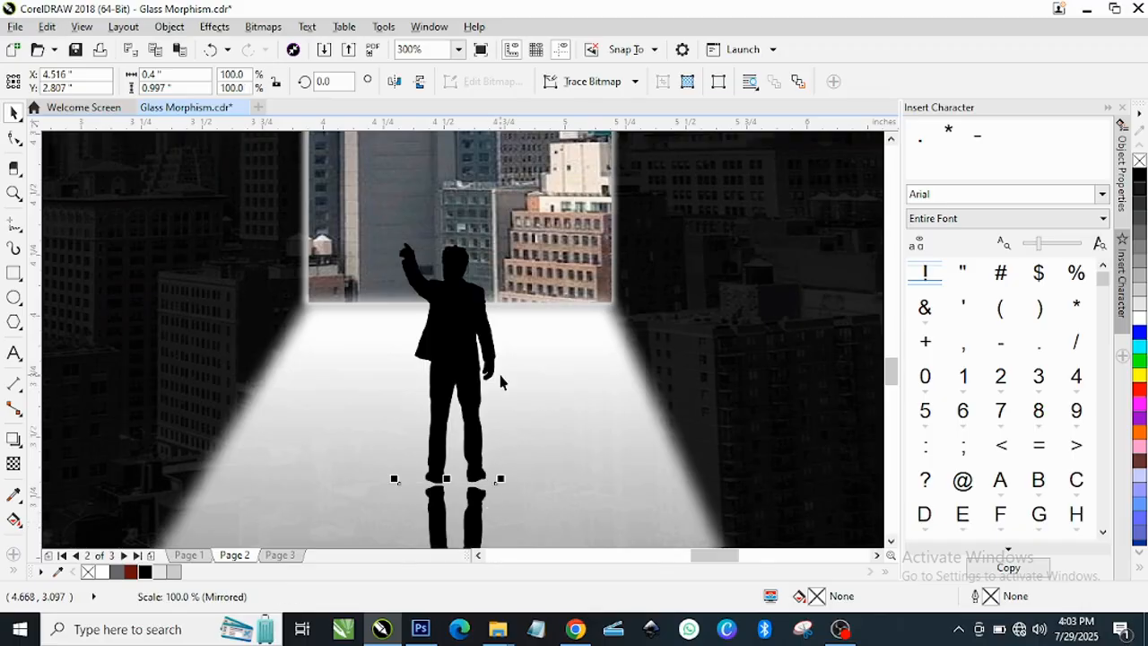
scroll(500, 395, "down", 1)
scroll(486, 378, "up", 1)
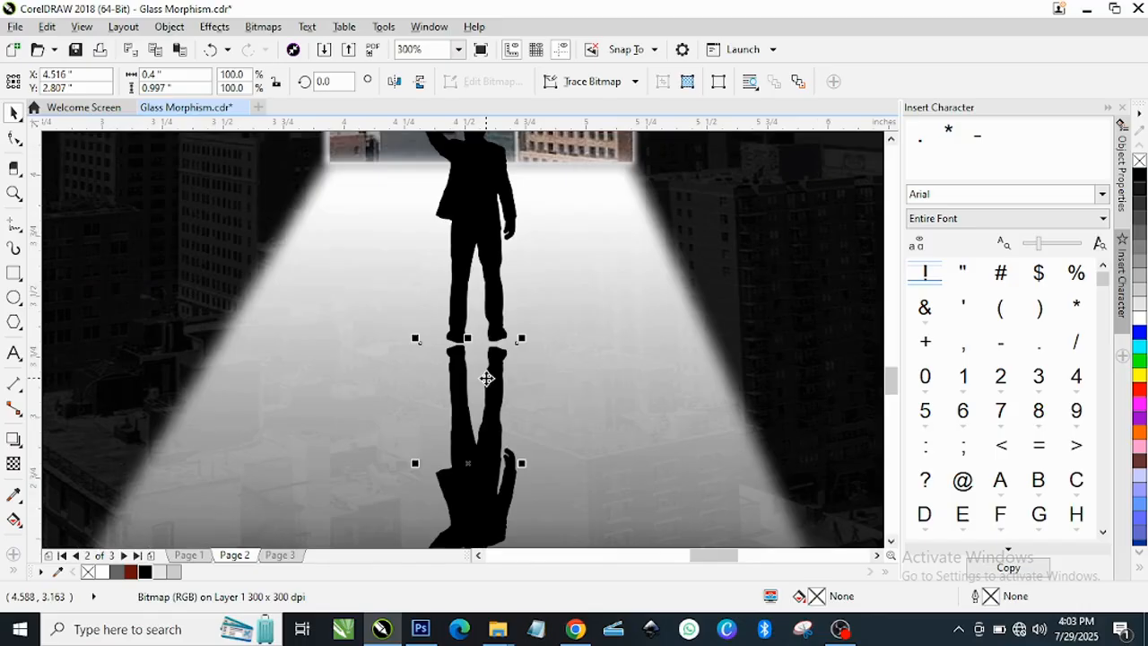
scroll(487, 469, "down", 1)
scroll(487, 451, "up", 1)
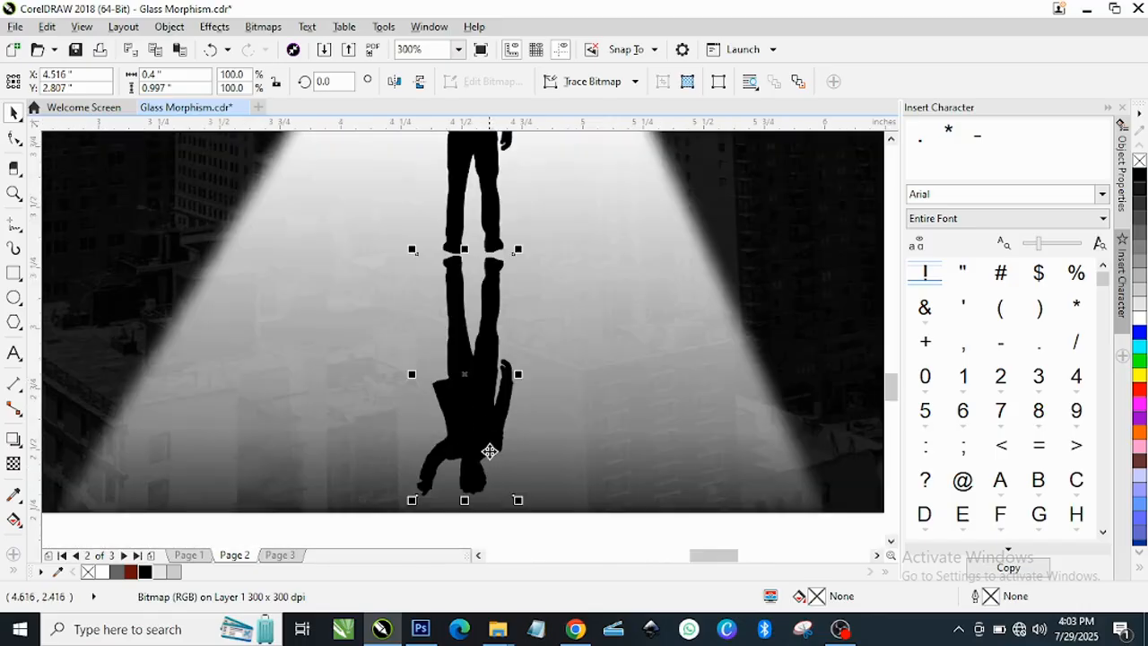
Apply a Gaussian Blur with a radius of 9.0 pixels to the mirrored silhouette.
scroll(489, 440, "up", 4)
scroll(489, 359, "down", 2)
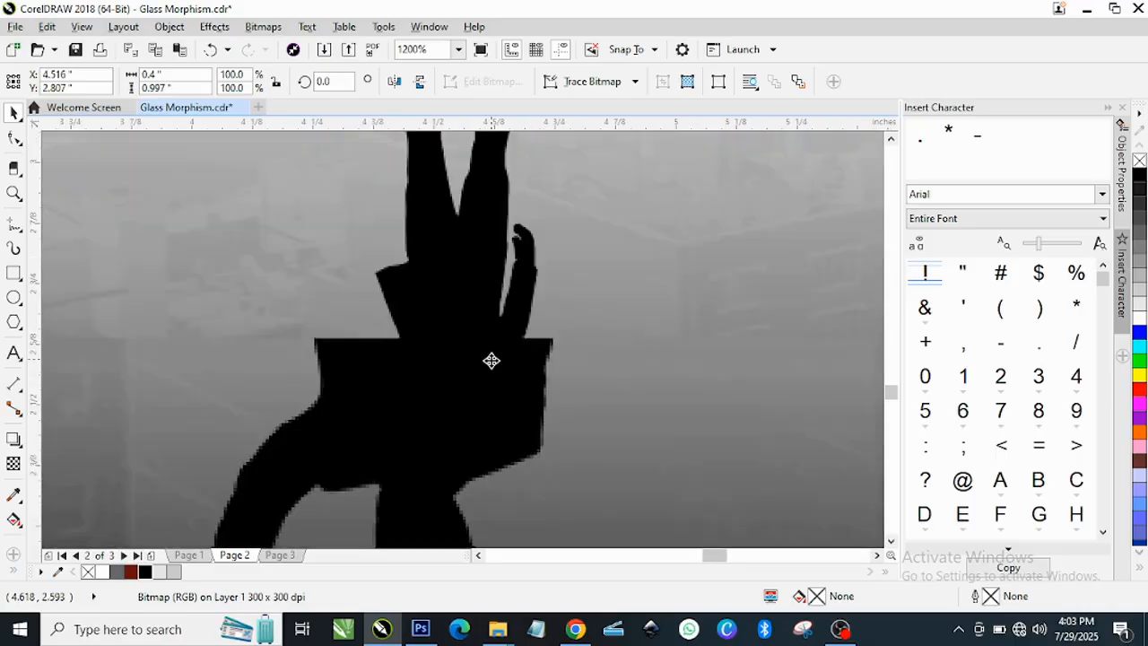
scroll(492, 360, "down", 3)
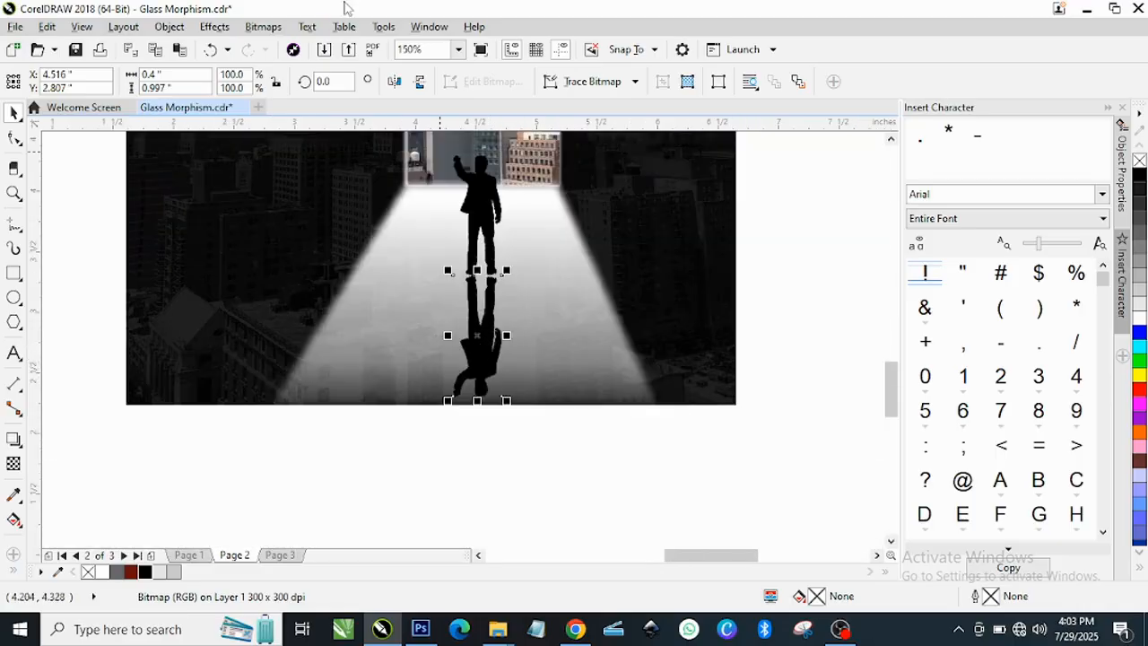
left_click(263, 26)
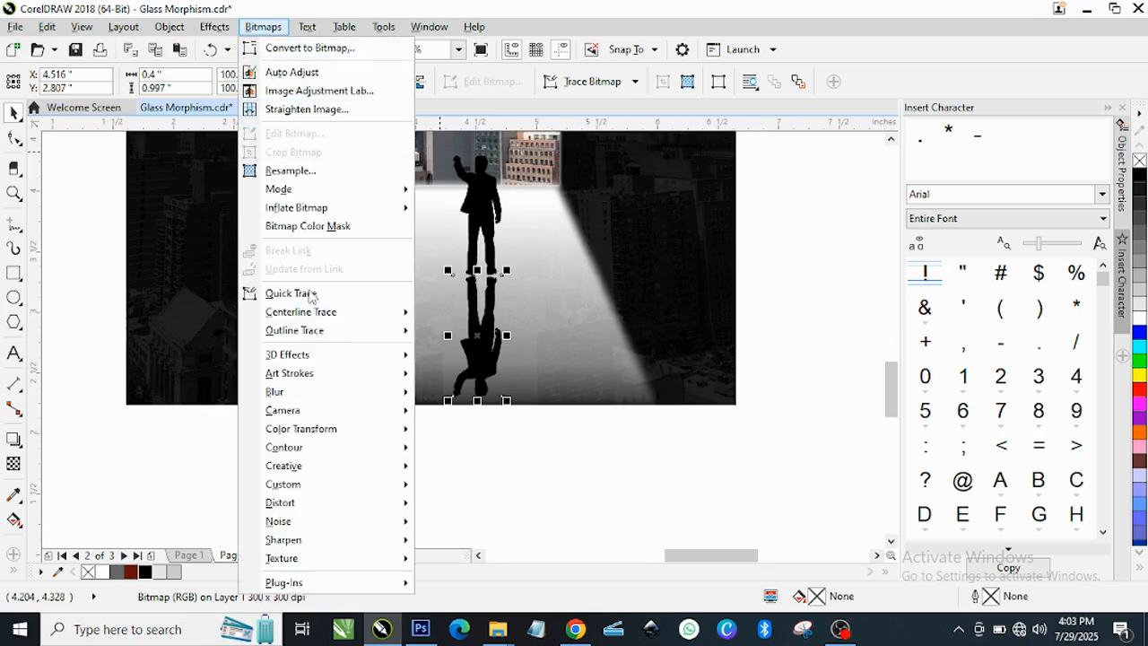
mouse_move(305, 398)
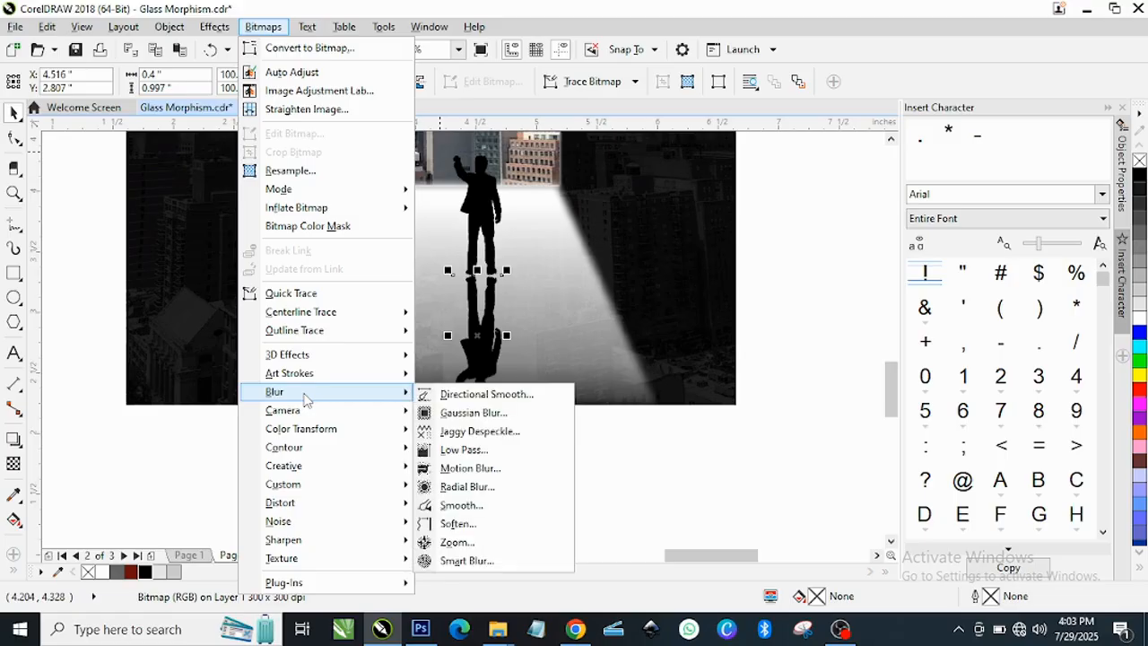
left_click(471, 414)
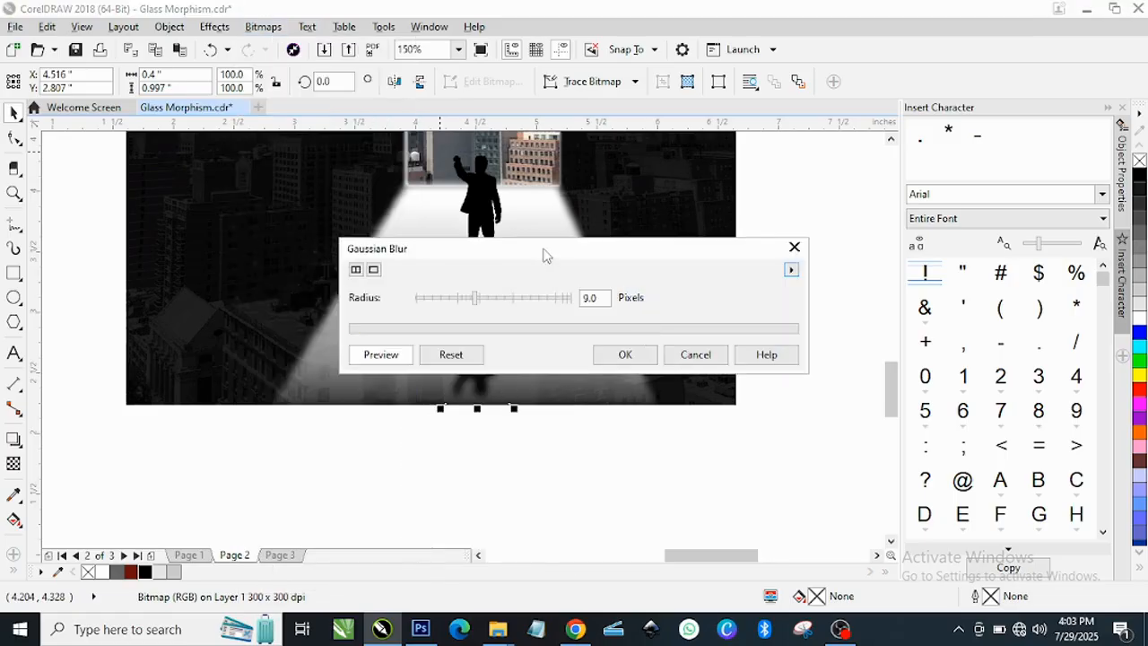
left_click_drag(543, 253, 761, 182)
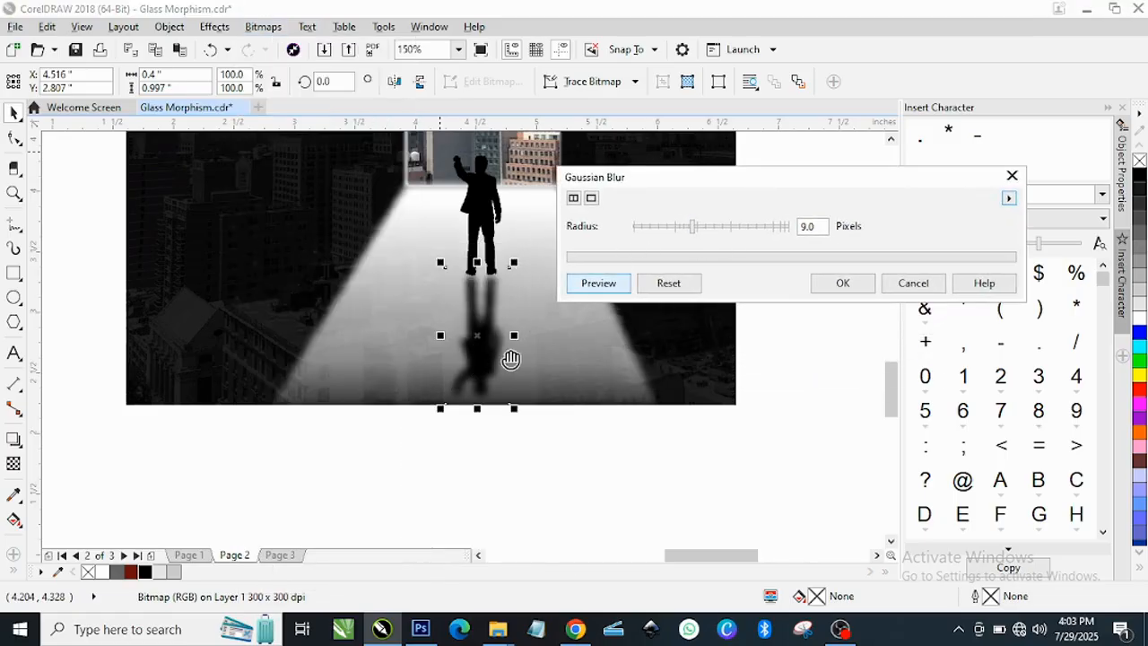
left_click(823, 226)
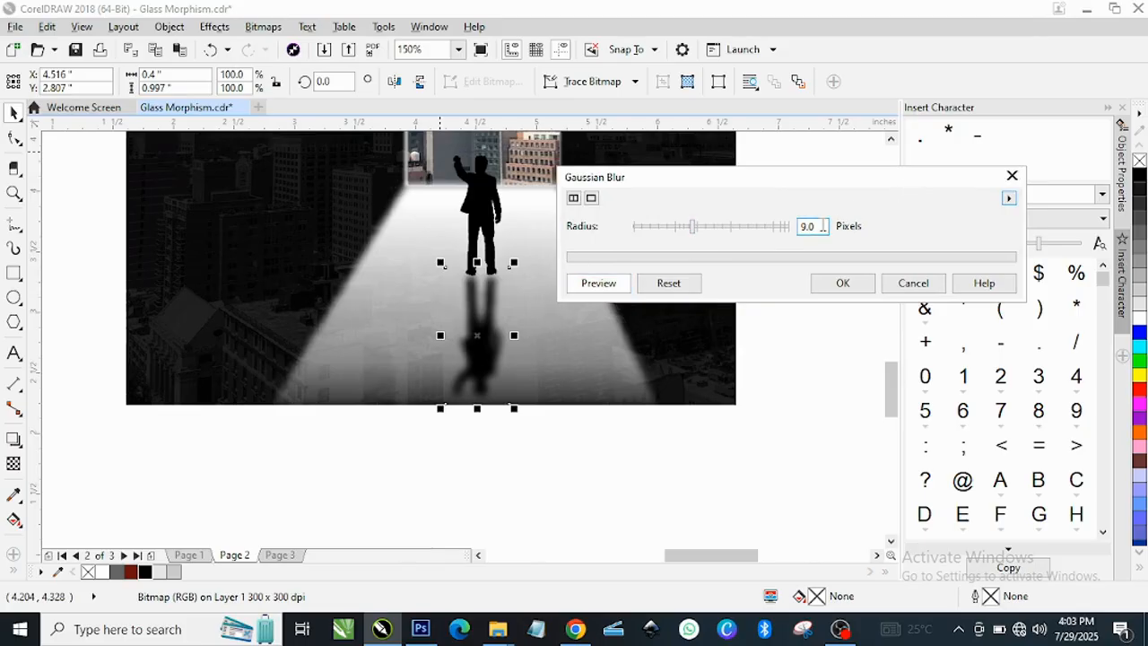
left_click(842, 282)
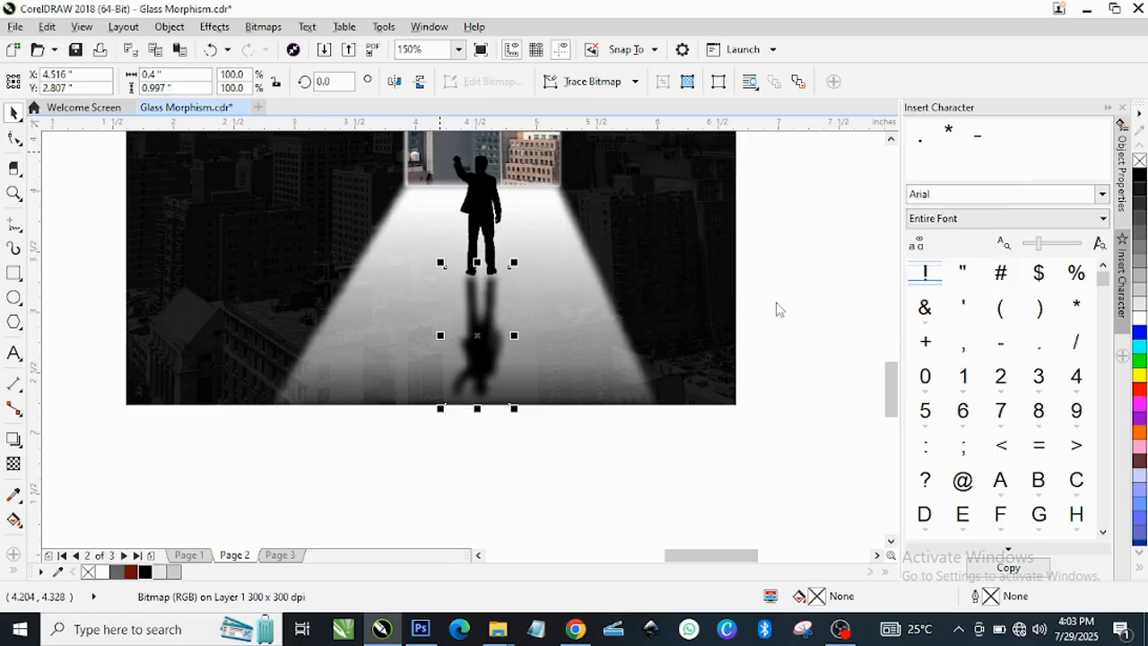
Examine the blurred reflection, the glowing edge of the numeral and the whole poster.
scroll(497, 334, "up", 2)
scroll(497, 331, "down", 4)
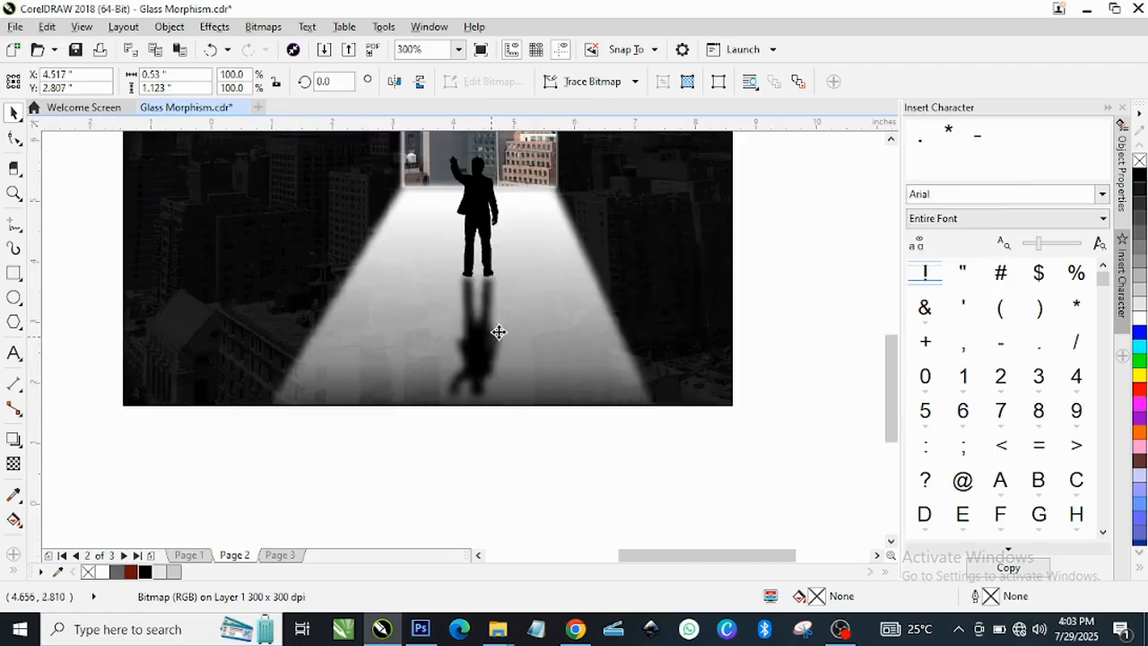
scroll(545, 302, "up", 2)
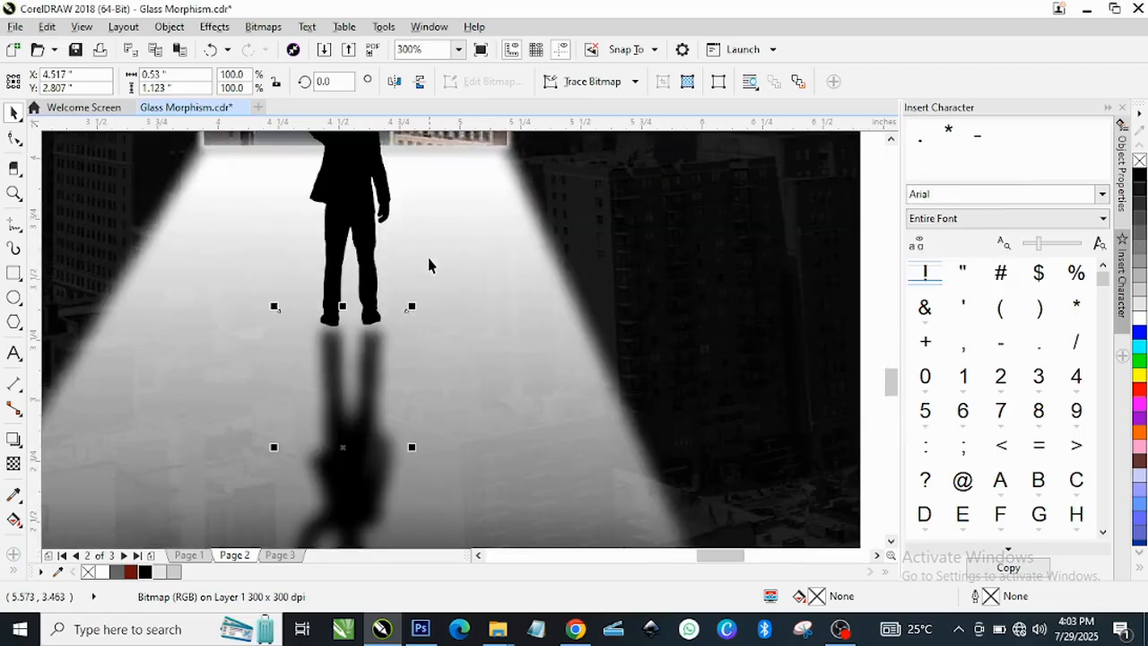
scroll(418, 310, "down", 1)
scroll(444, 320, "down", 2)
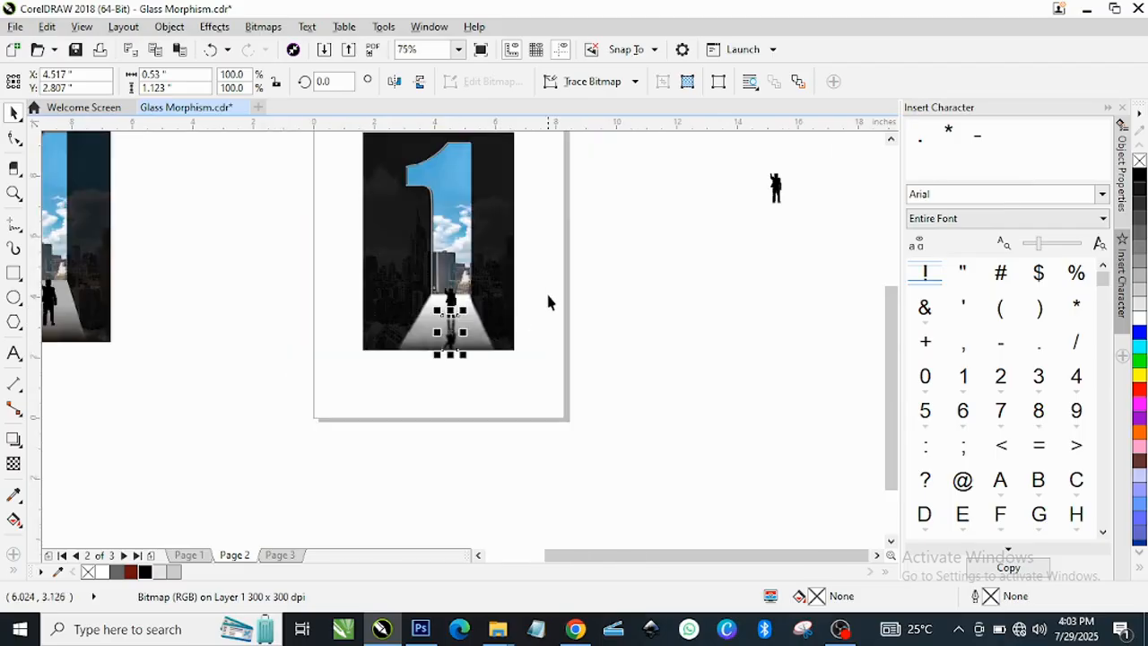
left_click(550, 274)
scroll(444, 204, "up", 1)
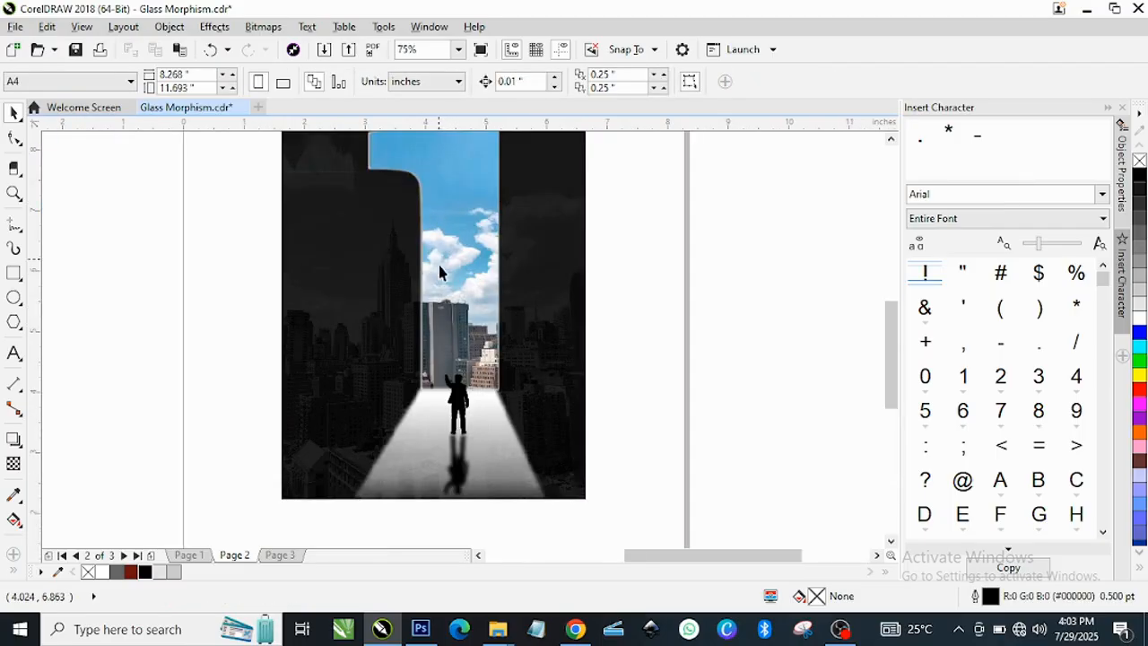
scroll(440, 196, "down", 1)
scroll(443, 190, "up", 1)
scroll(449, 185, "up", 3)
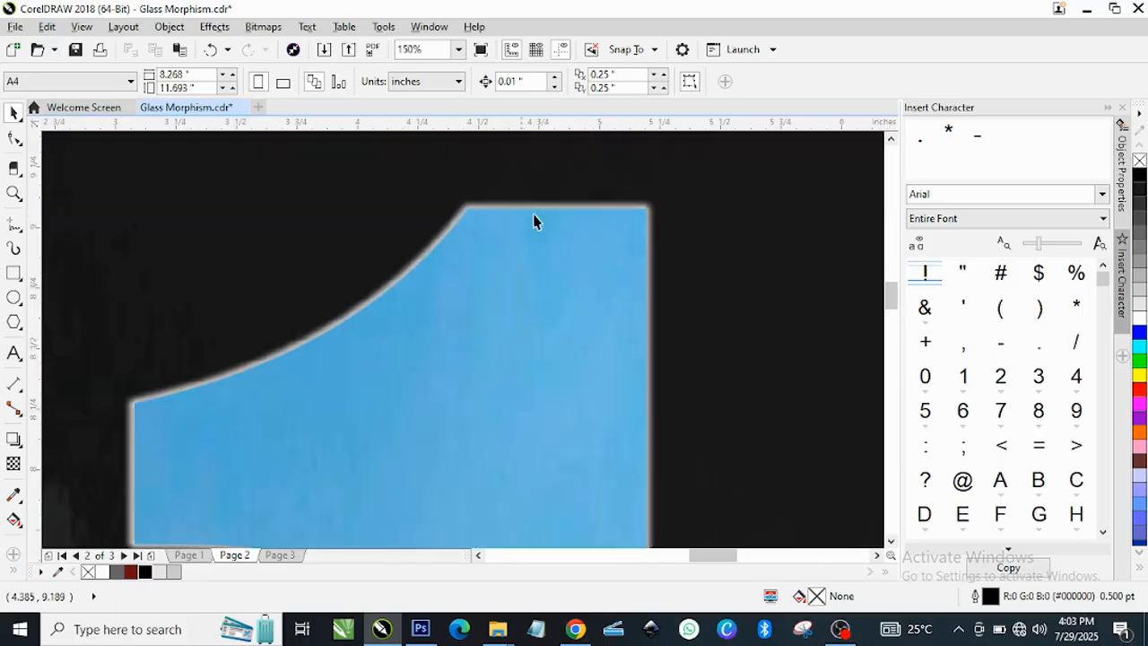
scroll(471, 220, "down", 3)
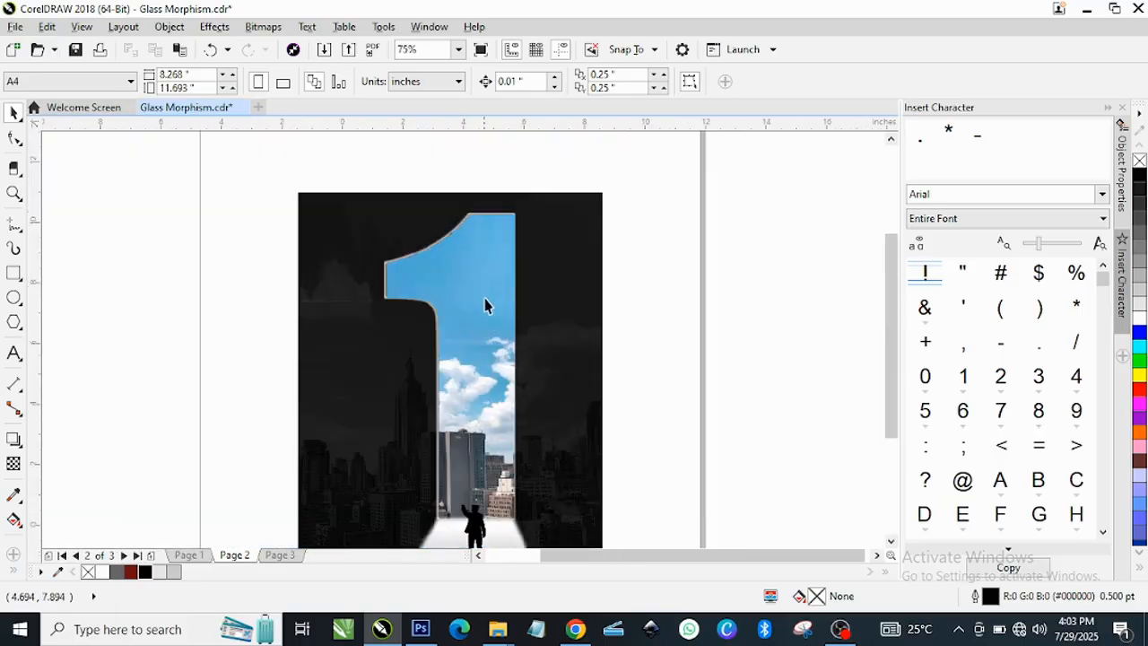
scroll(484, 303, "down", 1)
scroll(481, 405, "up", 1)
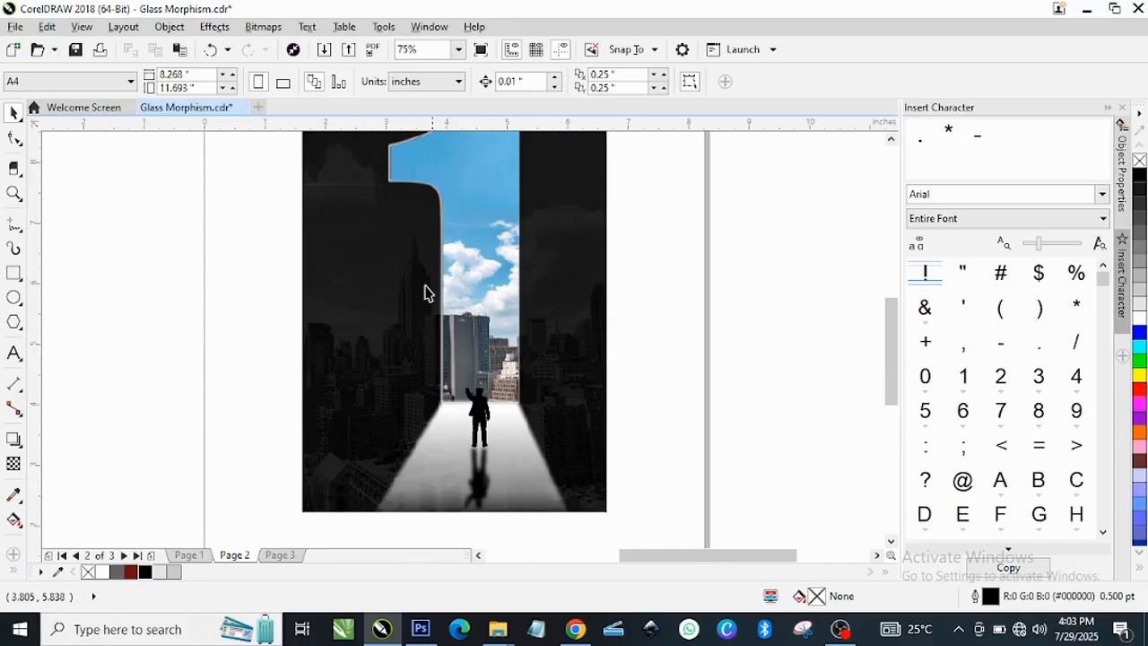
left_click(14, 193)
scroll(311, 260, "down", 1)
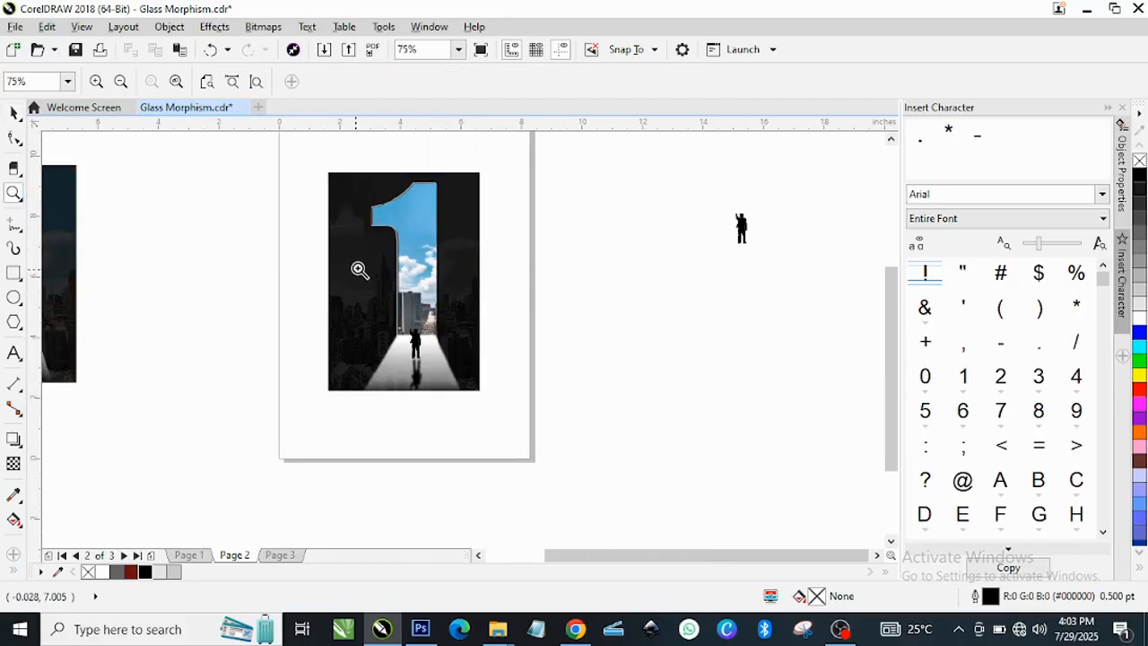
left_click_drag(320, 171, 491, 407)
key("space")
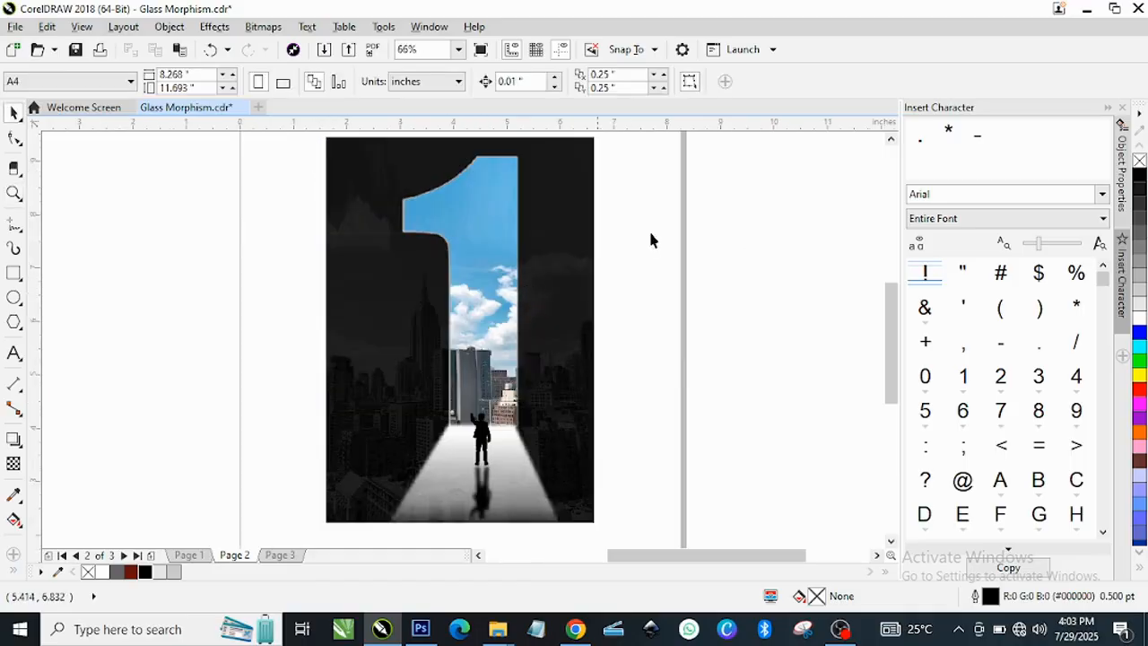